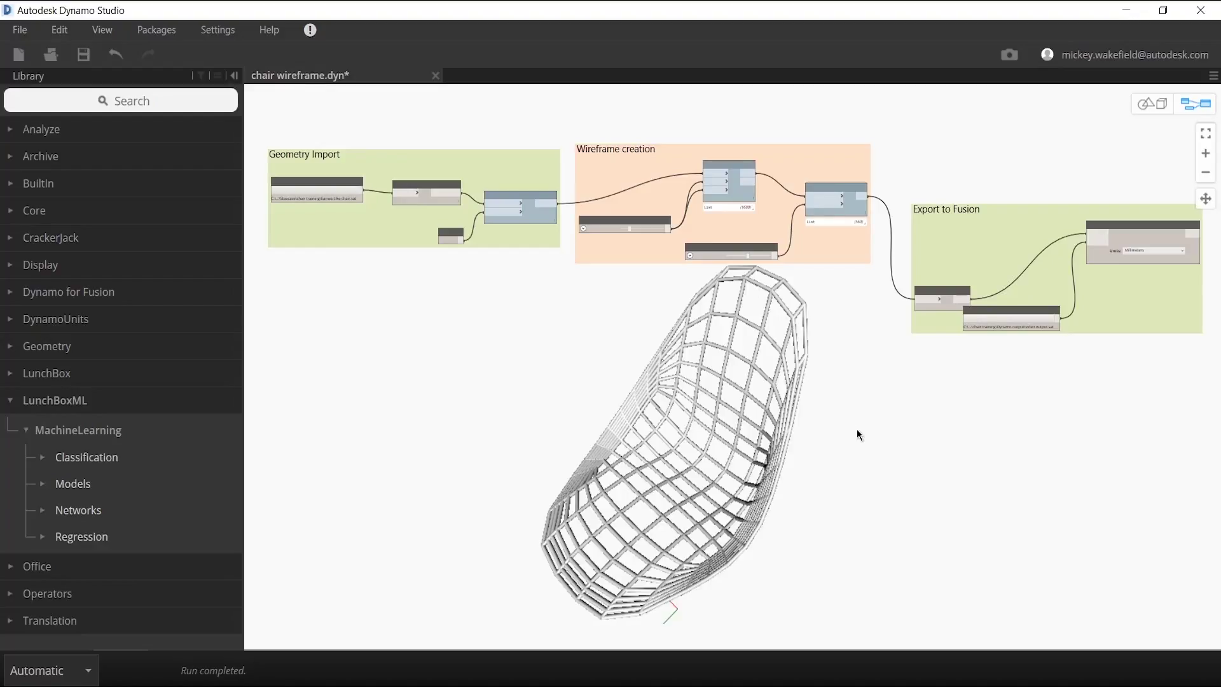
Step: Set the Integer Slider to 5 divisions and the pipe-diameter Number Slider to 10.8
scroll(717, 136, up, 3)
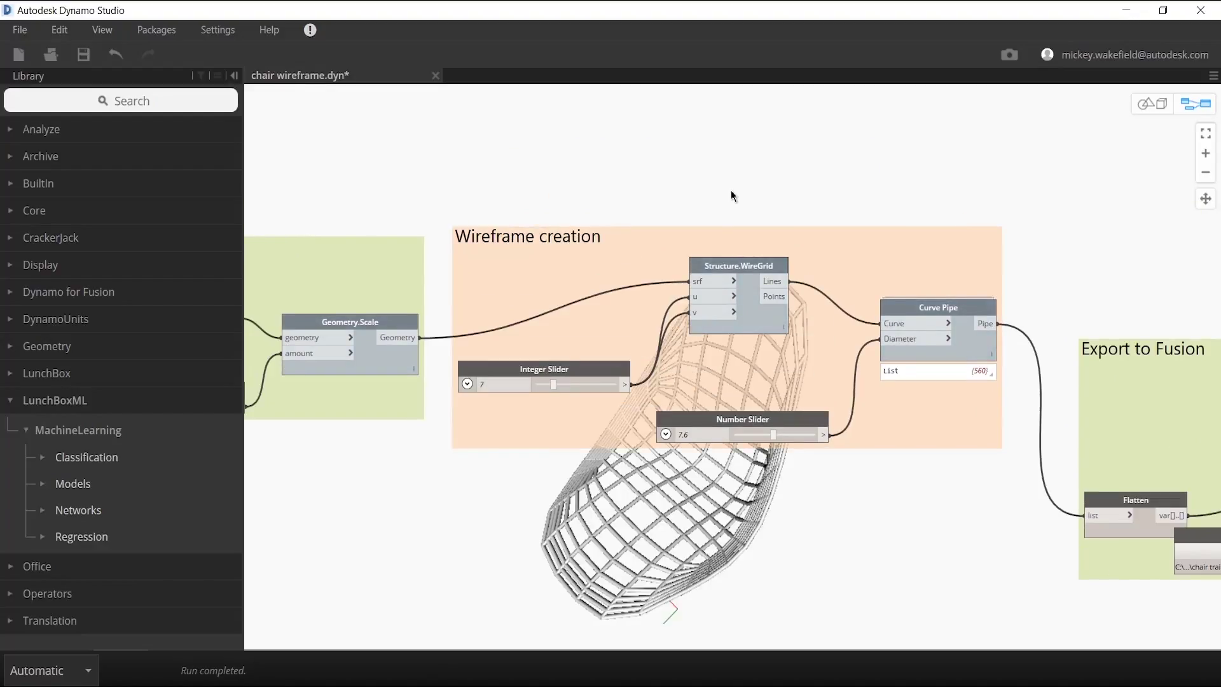
scroll(730, 190, up, 1)
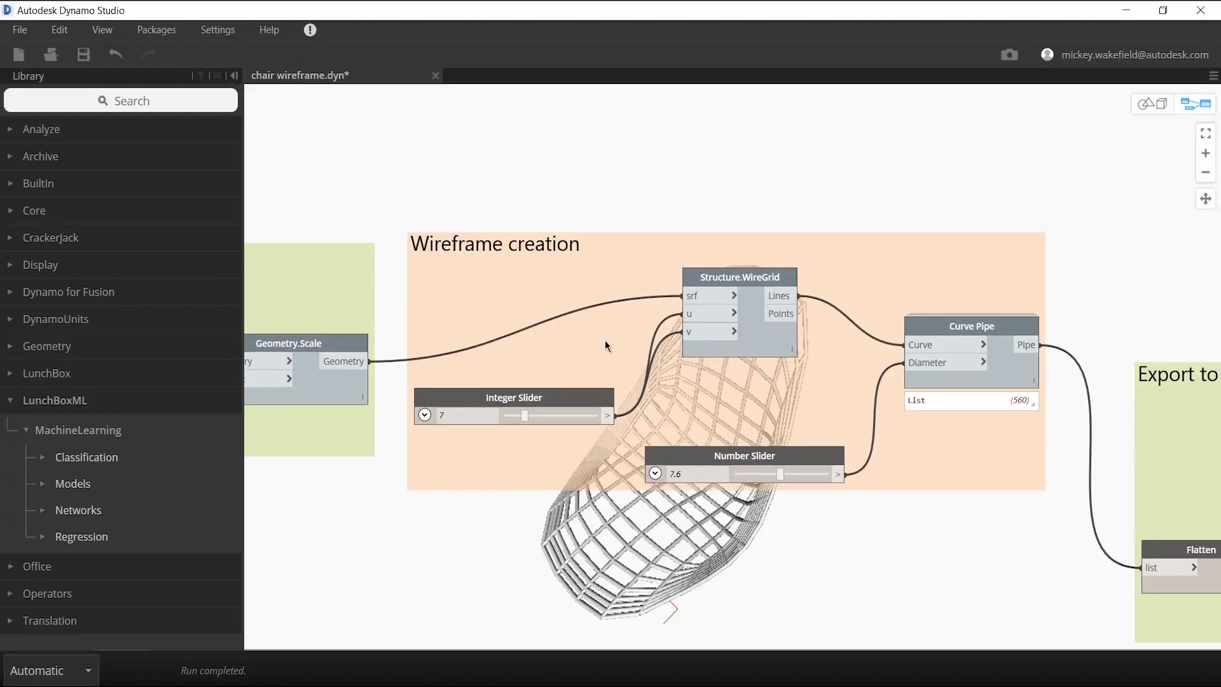
drag(525, 416, 520, 416)
drag(782, 474, 799, 472)
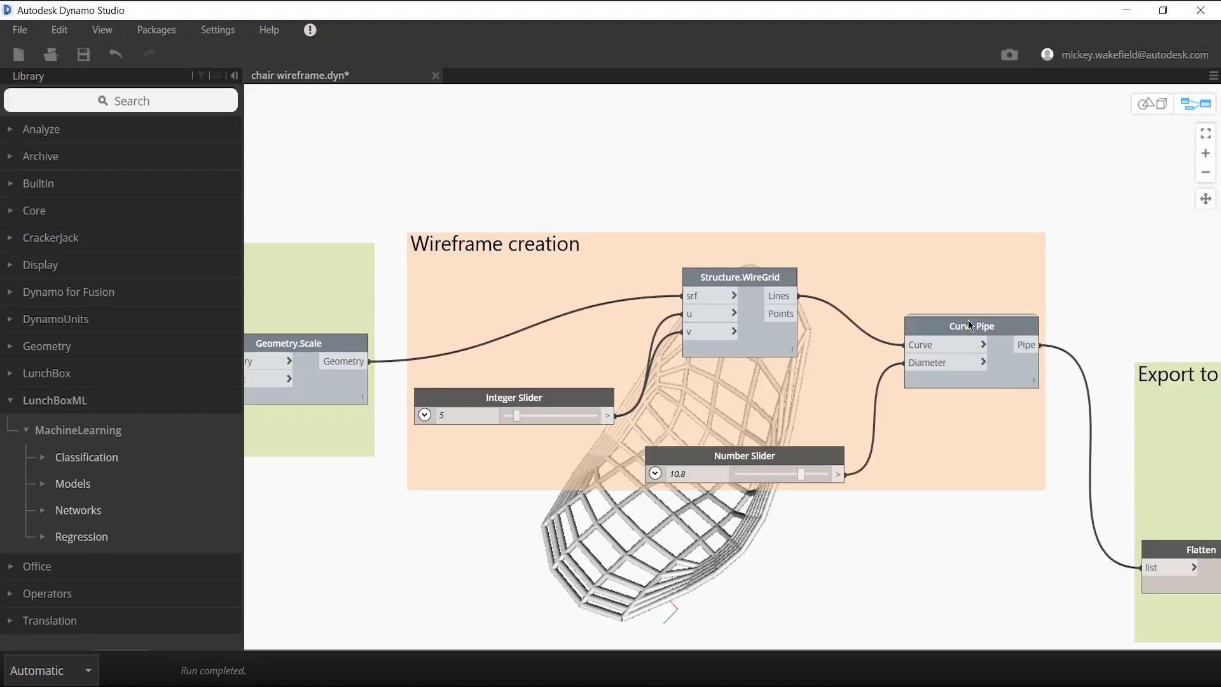
Step: Copy the Wireframe creation and Export to Fusion groups and paste a duplicate
scroll(877, 380, up, 2)
scroll(871, 380, down, 3)
scroll(871, 382, down, 5)
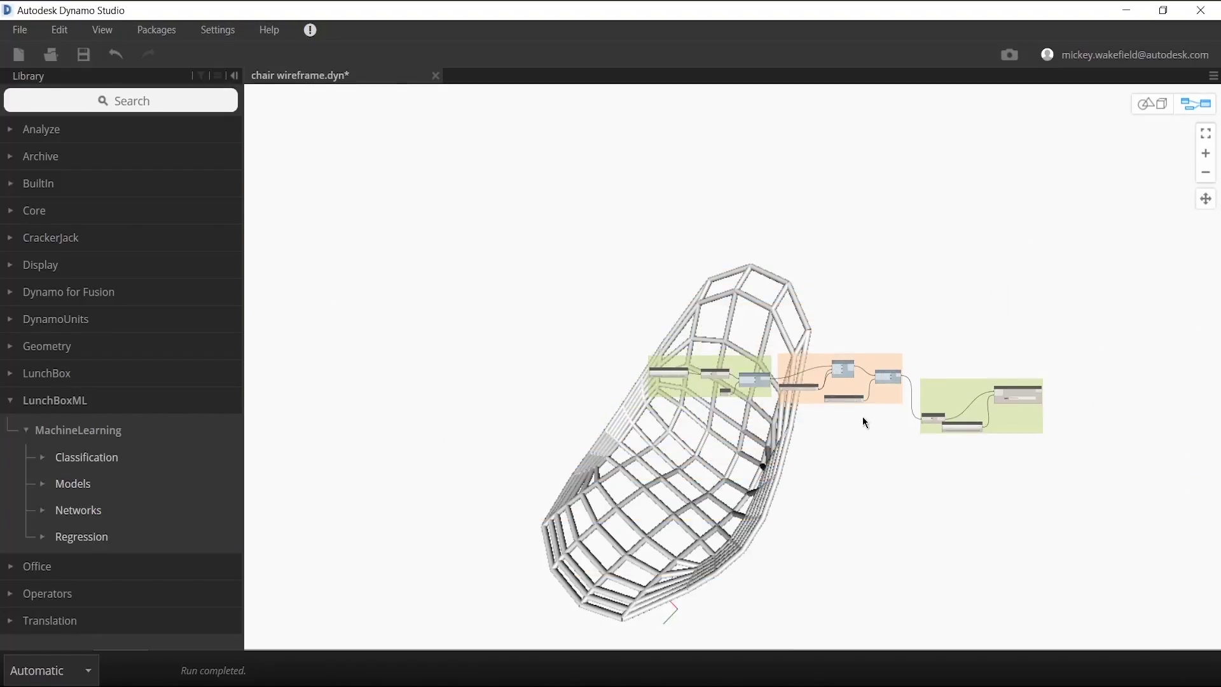
scroll(826, 401, up, 3)
drag(708, 275, 1178, 496)
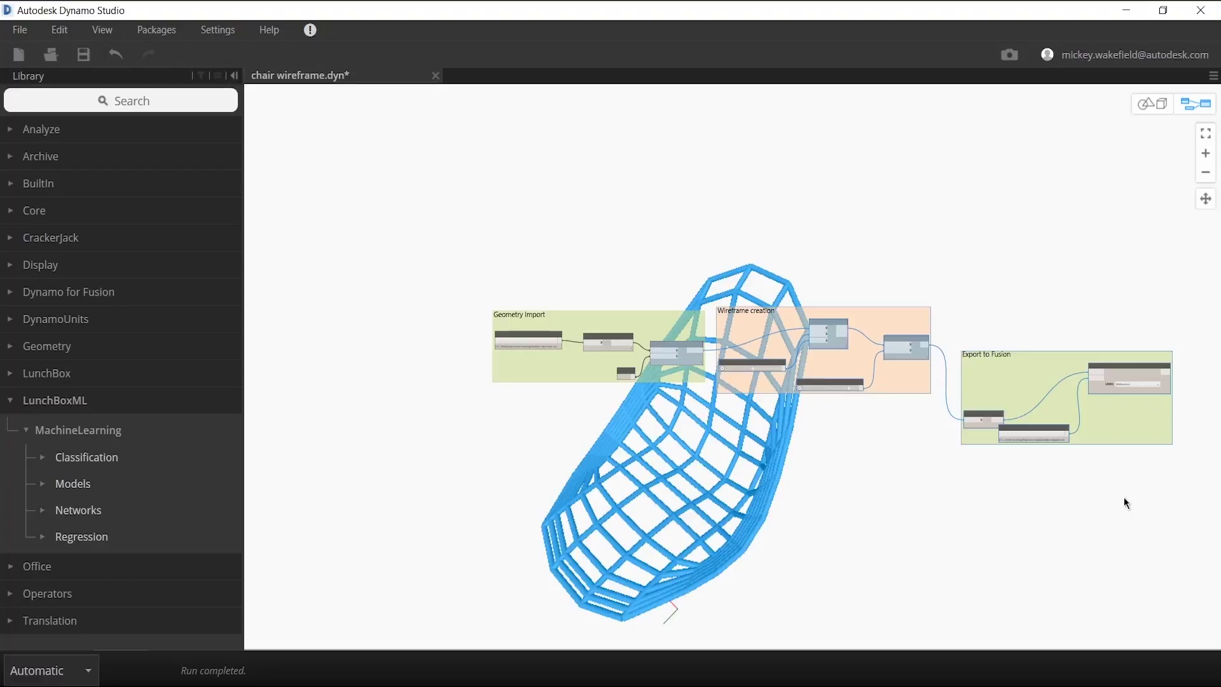
click(1029, 504)
key(ctrl+v)
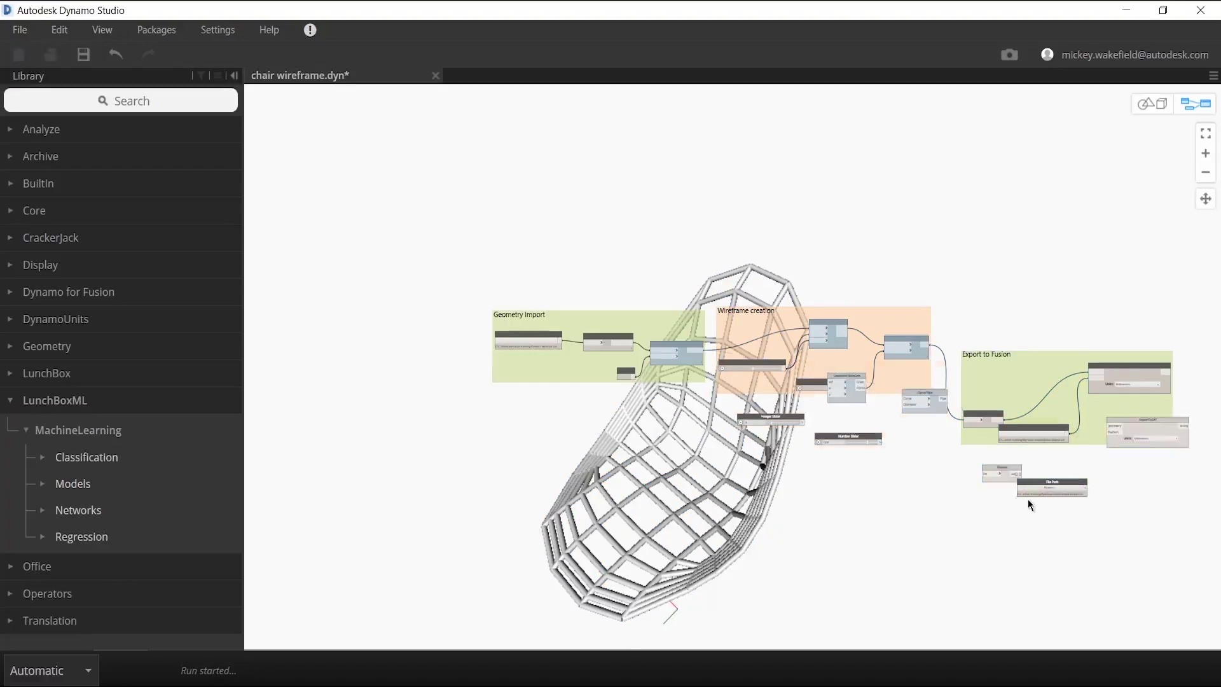
Step: Move the pasted Wireframe creation and Export to Fusion groups below the originals
drag(912, 440, 914, 526)
drag(1132, 496, 1139, 573)
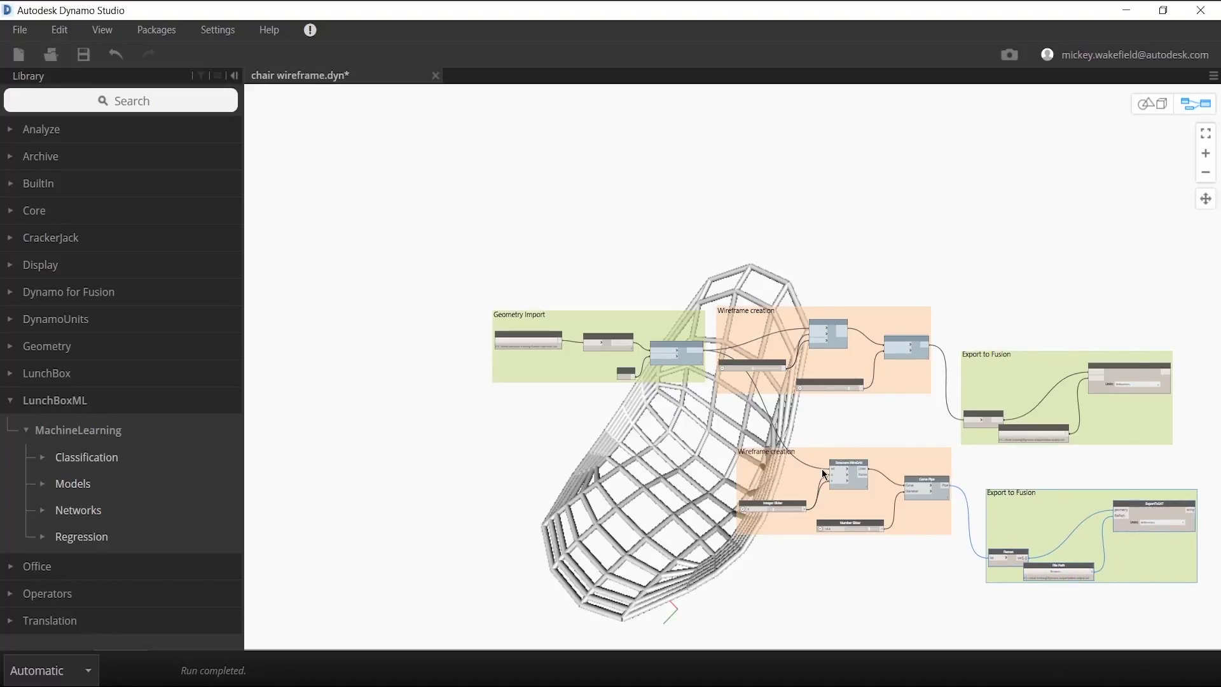
scroll(862, 471, down, 2)
scroll(862, 470, up, 3)
scroll(860, 464, up, 5)
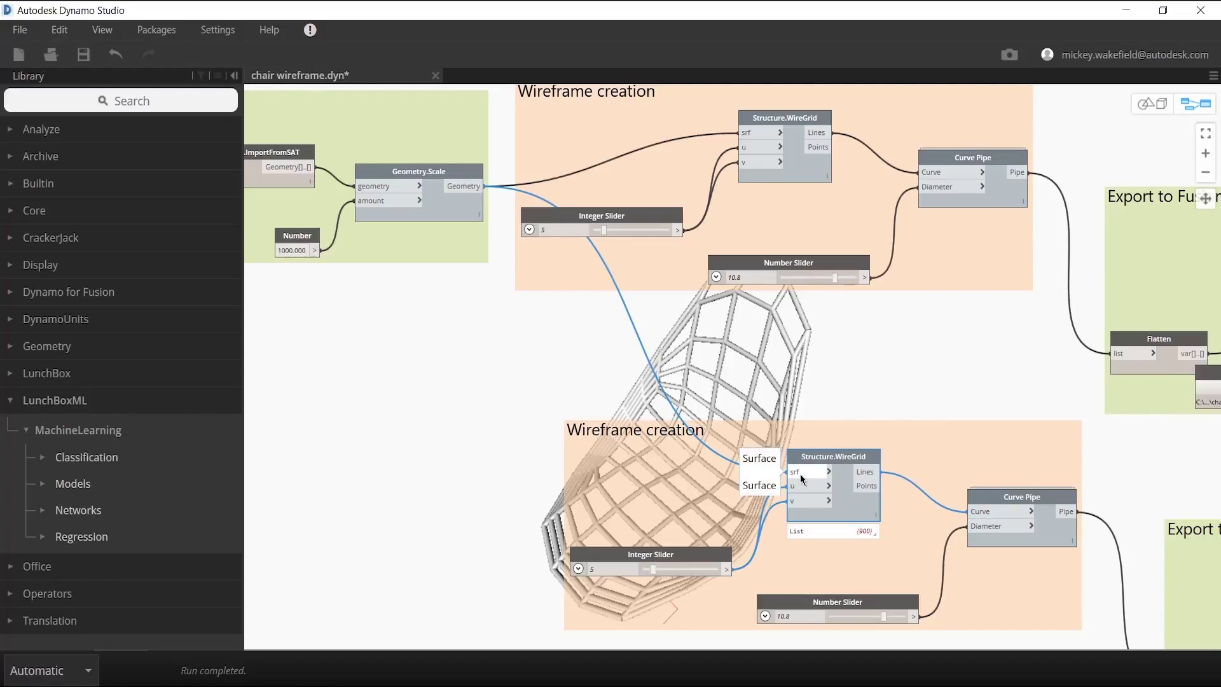
Step: Delete the copied WireGrid node and place a Structure.WireDiagrid node found by searching 'structure'
key(Delete)
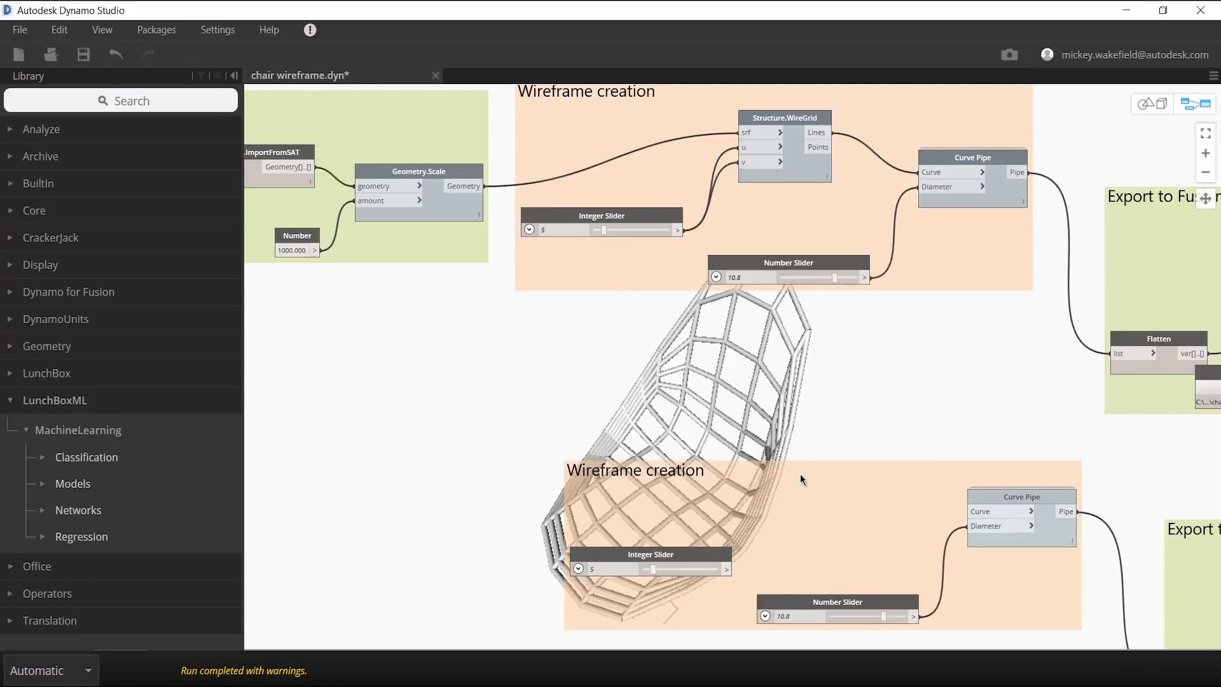
click(84, 104)
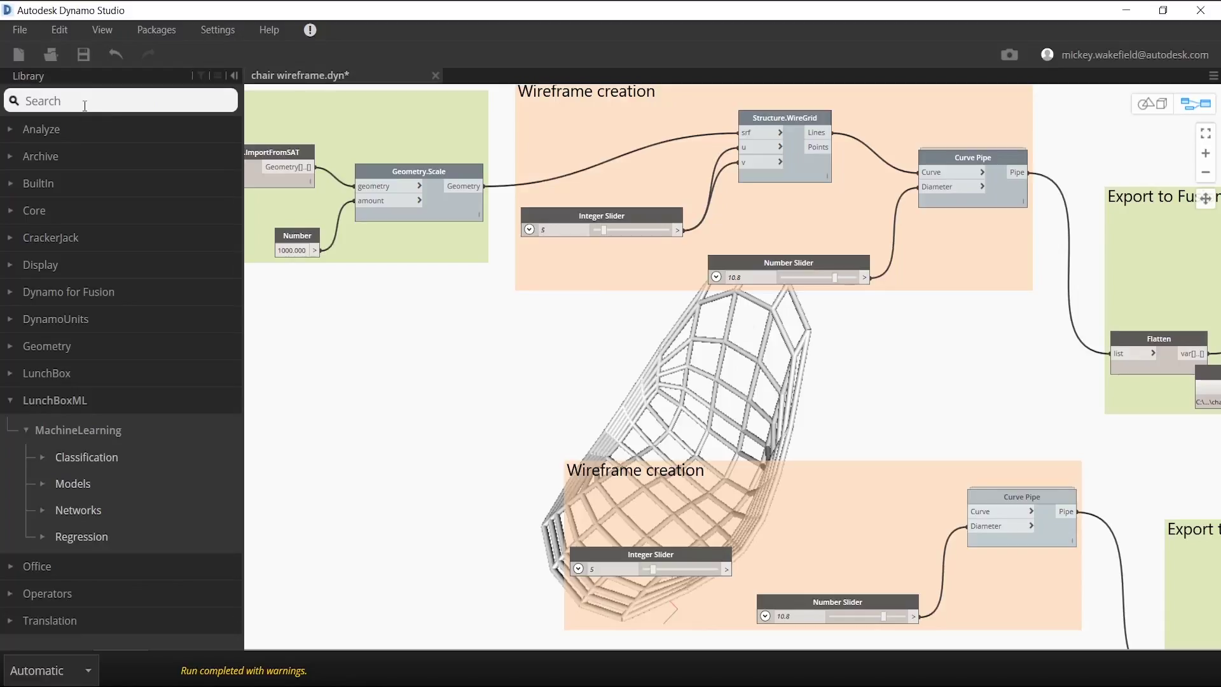
text(strcut)
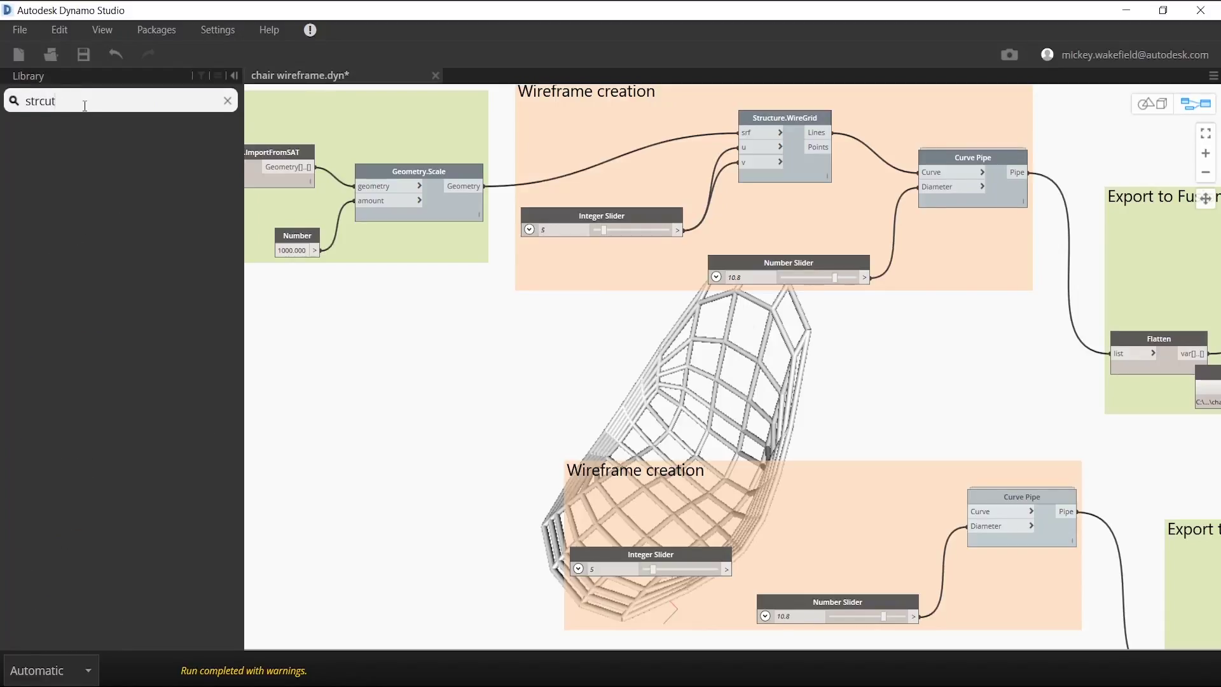
key(BackSpace)
key(BackSpace)
key(BackSpace)
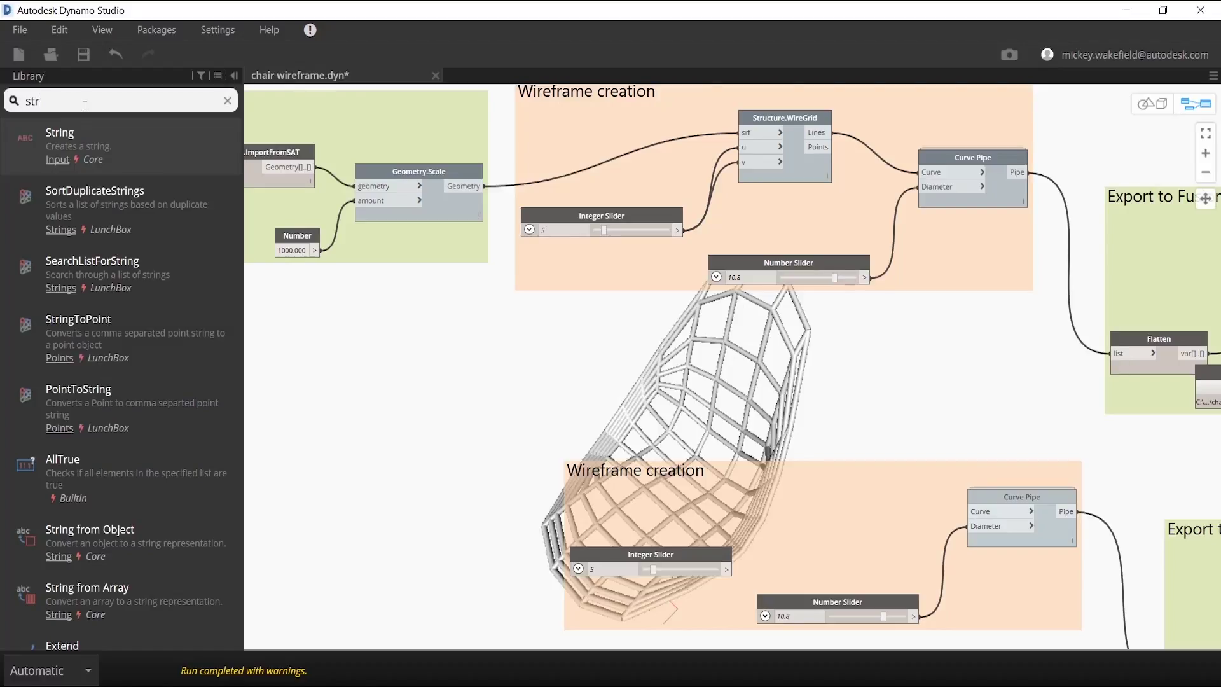
text(ucture)
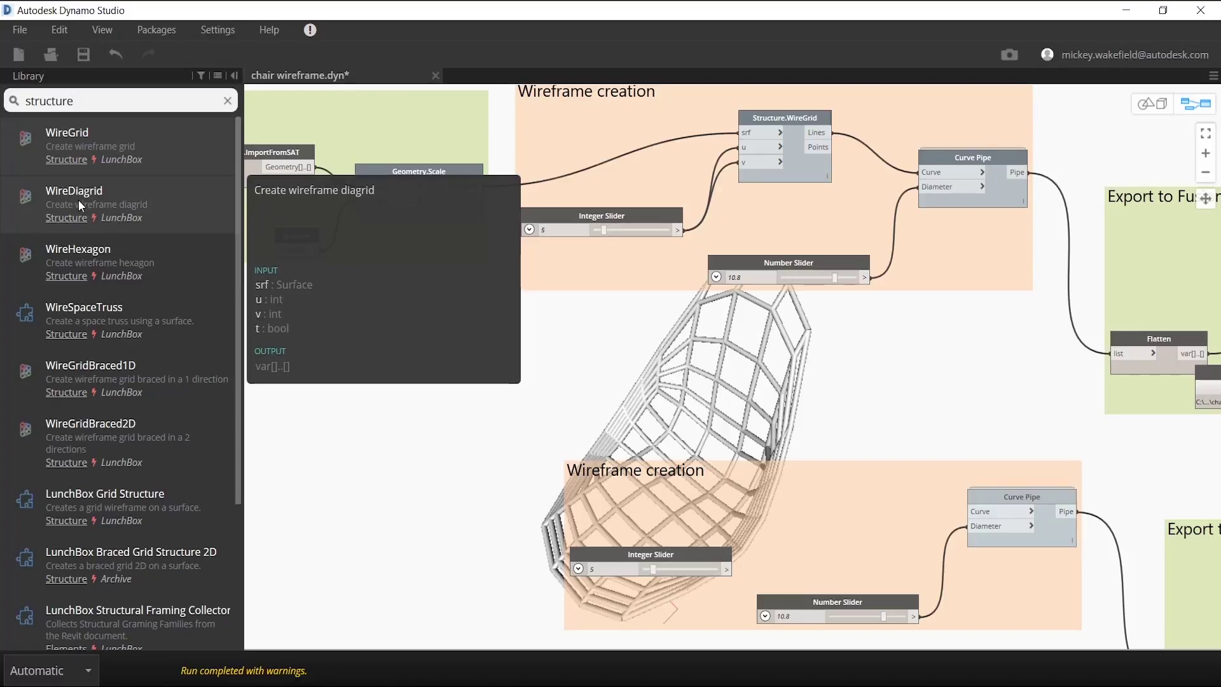
click(79, 199)
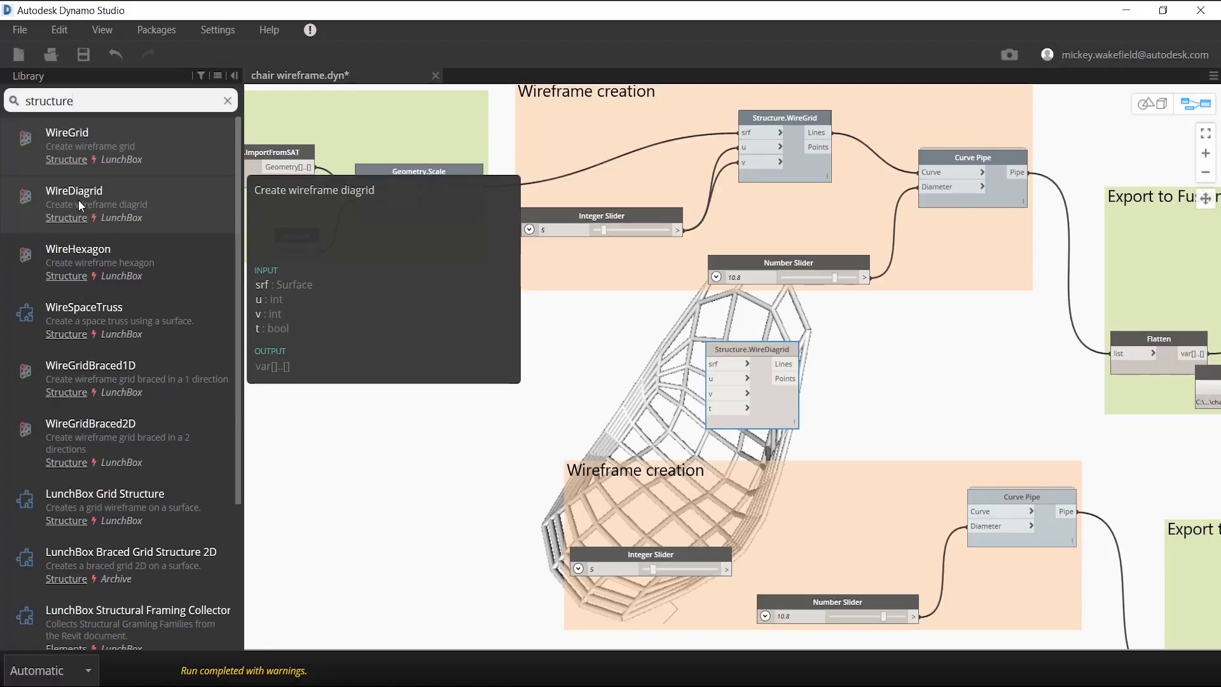
Step: Select the lower Wireframe creation group and the new WireDiagrid node
click(815, 488)
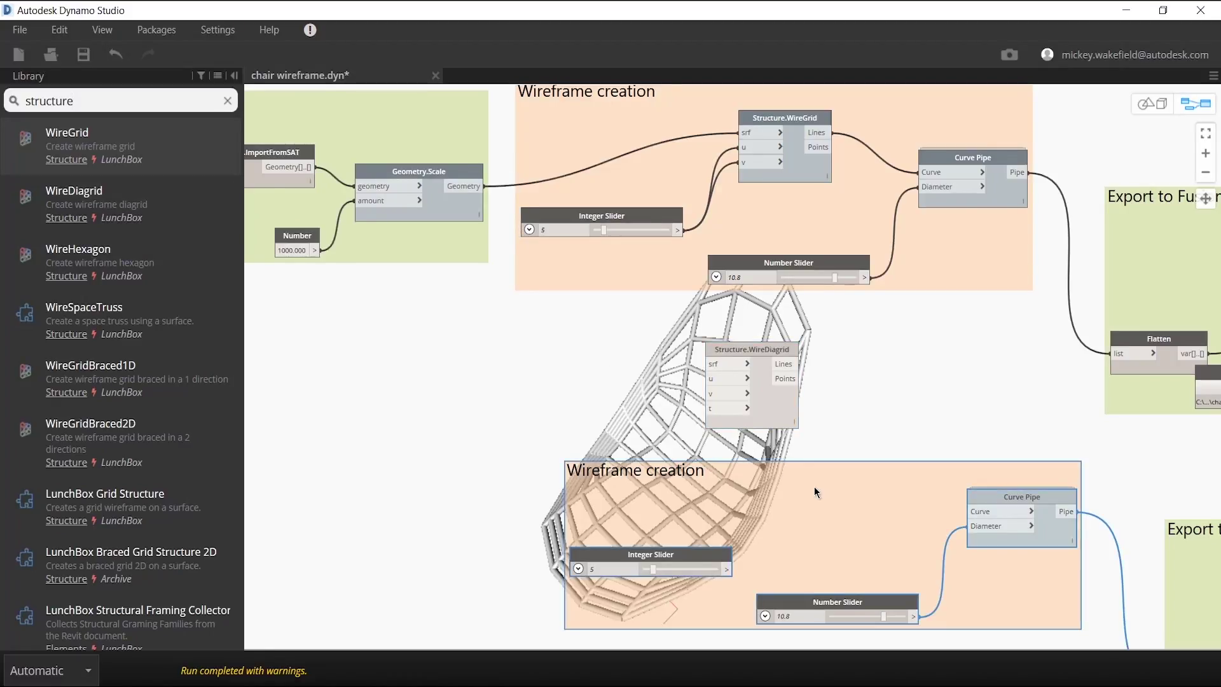
click(758, 351)
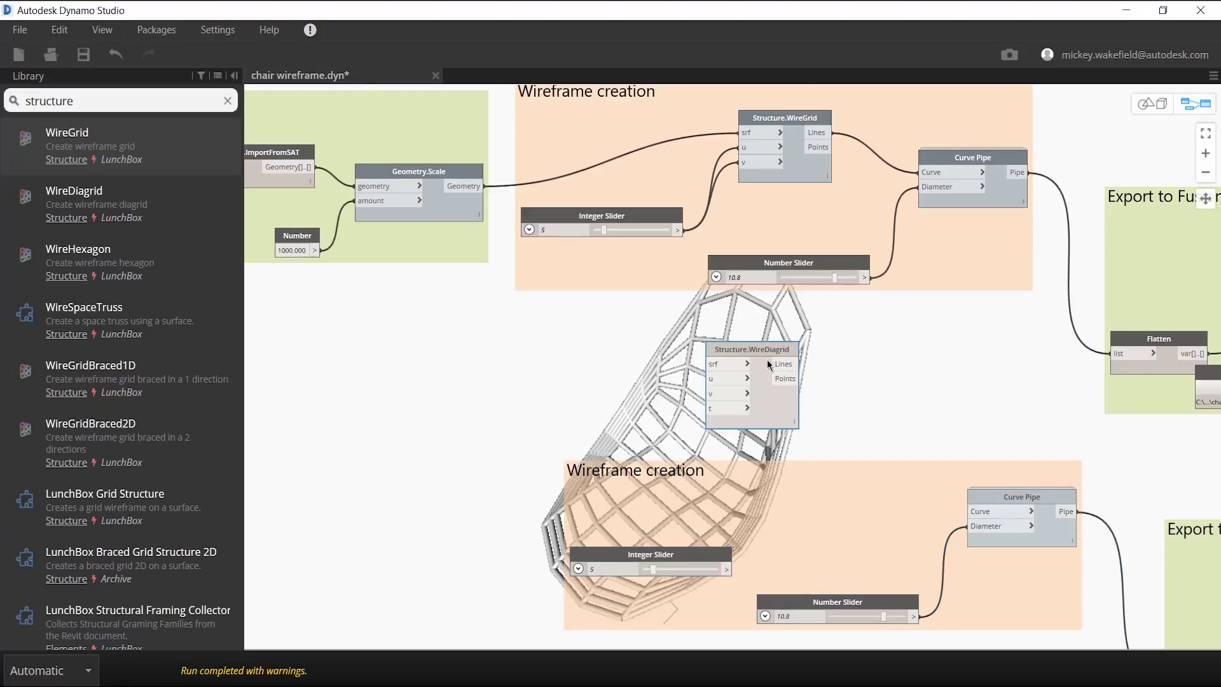
click(822, 478)
Step: Add the Structure.WireDiagrid node to the lower Wireframe creation group and nudge it into place
right_click(822, 478)
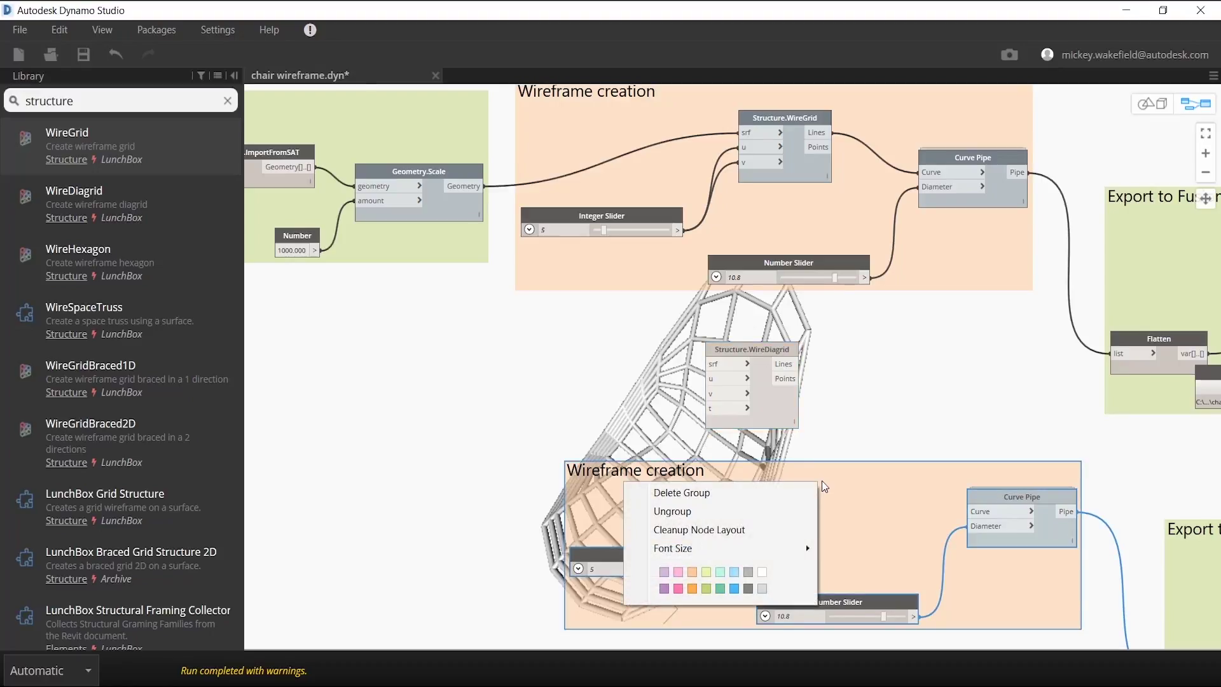
click(852, 385)
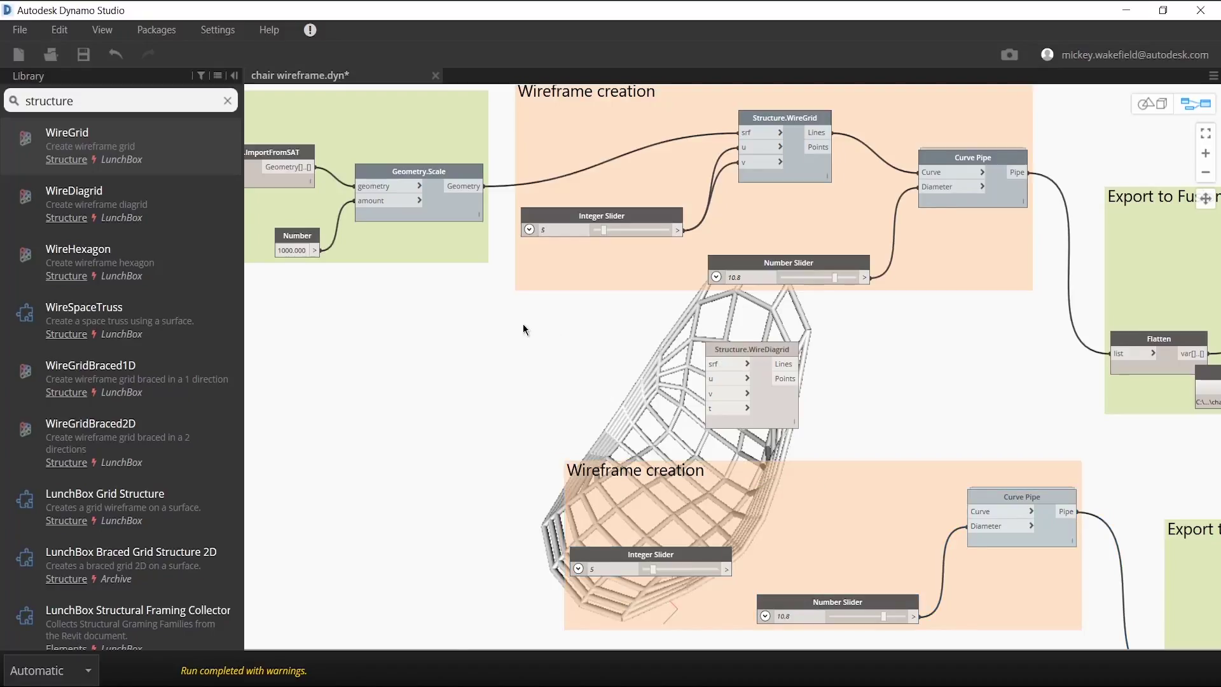
drag(515, 323, 1081, 641)
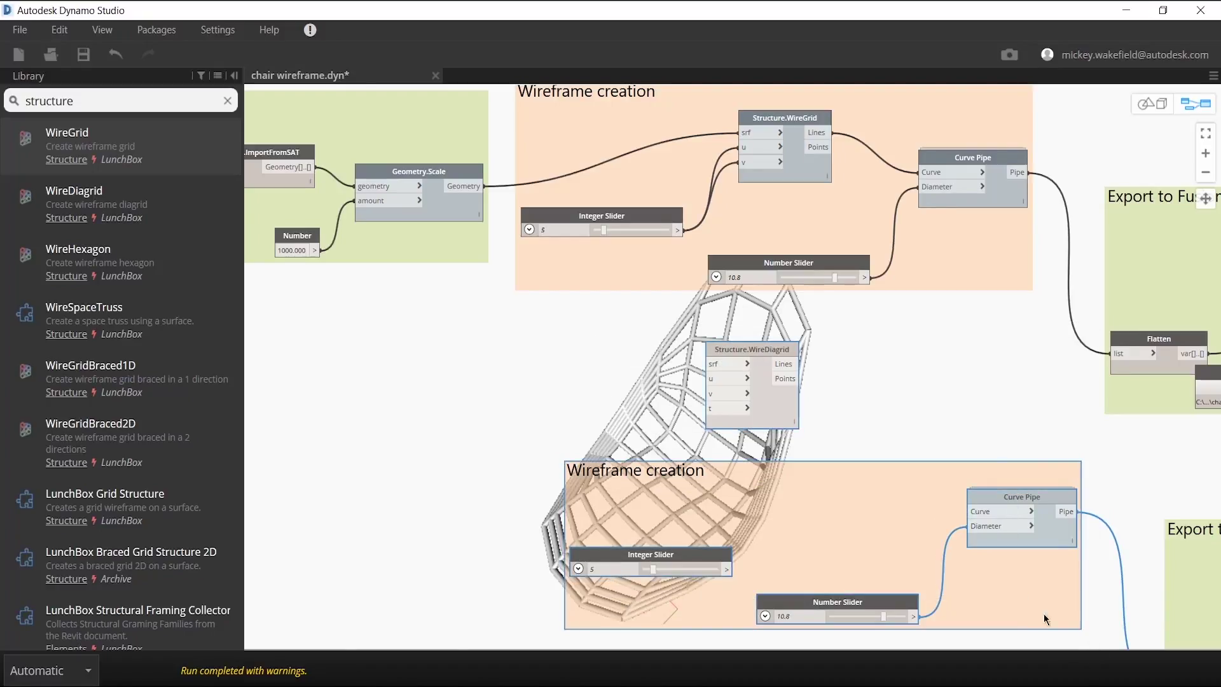
right_click(758, 414)
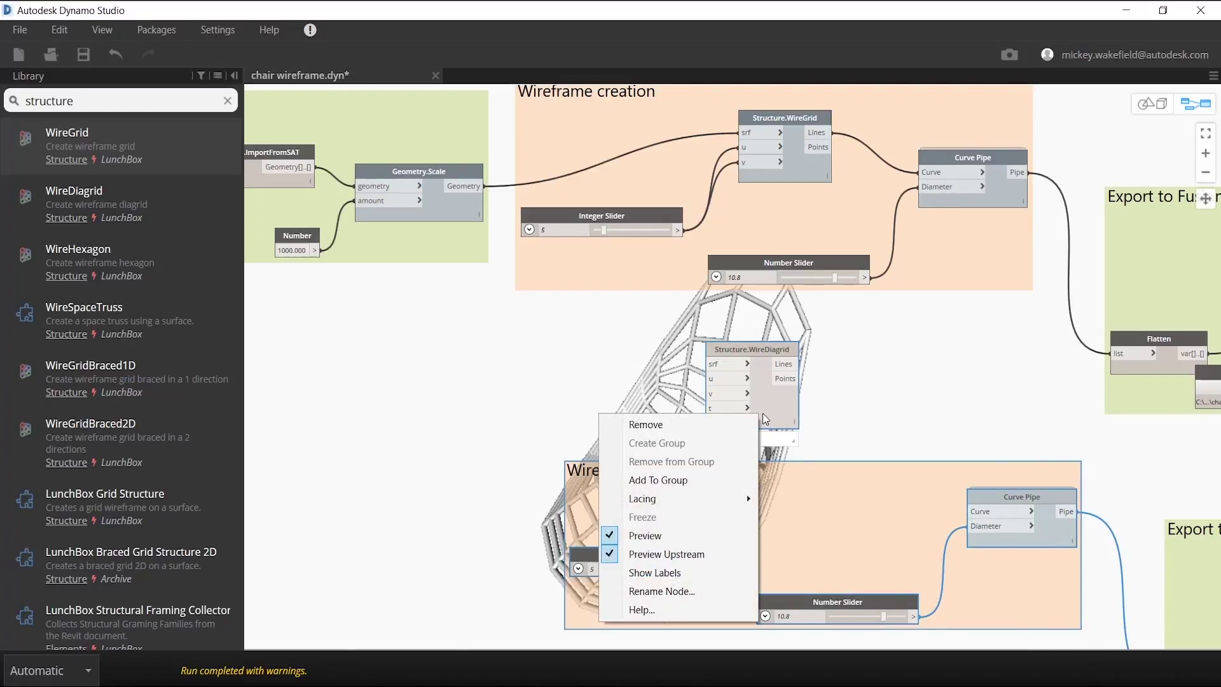
click(678, 487)
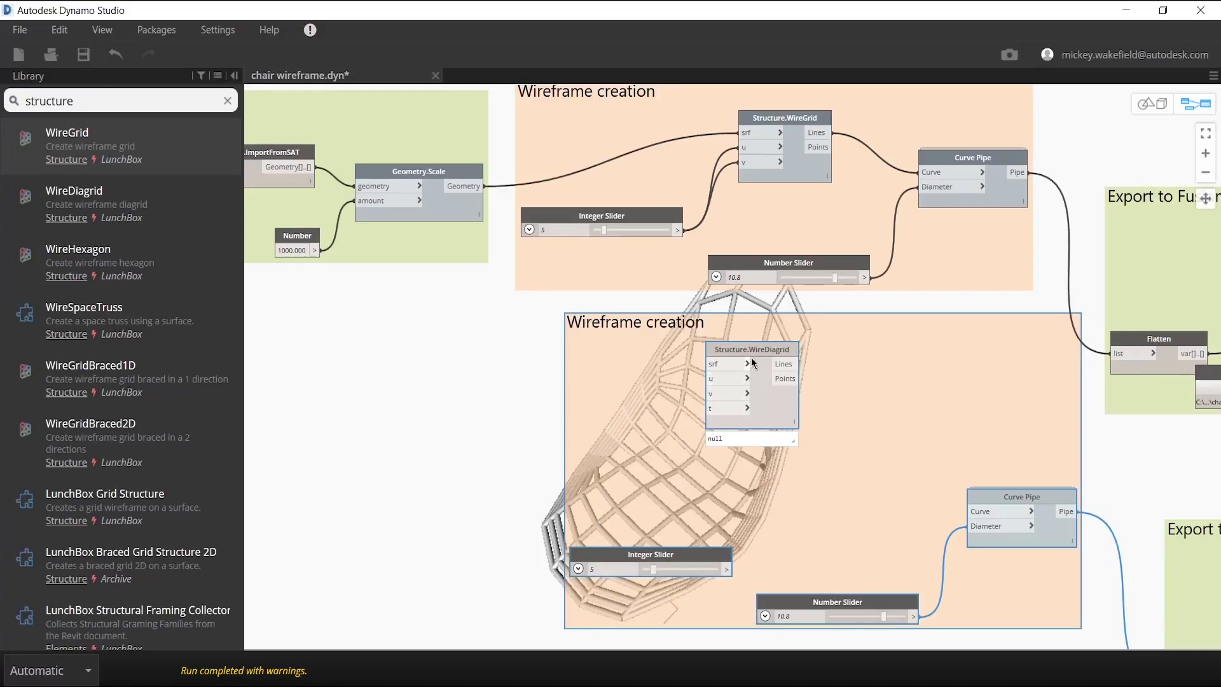
drag(754, 350, 755, 353)
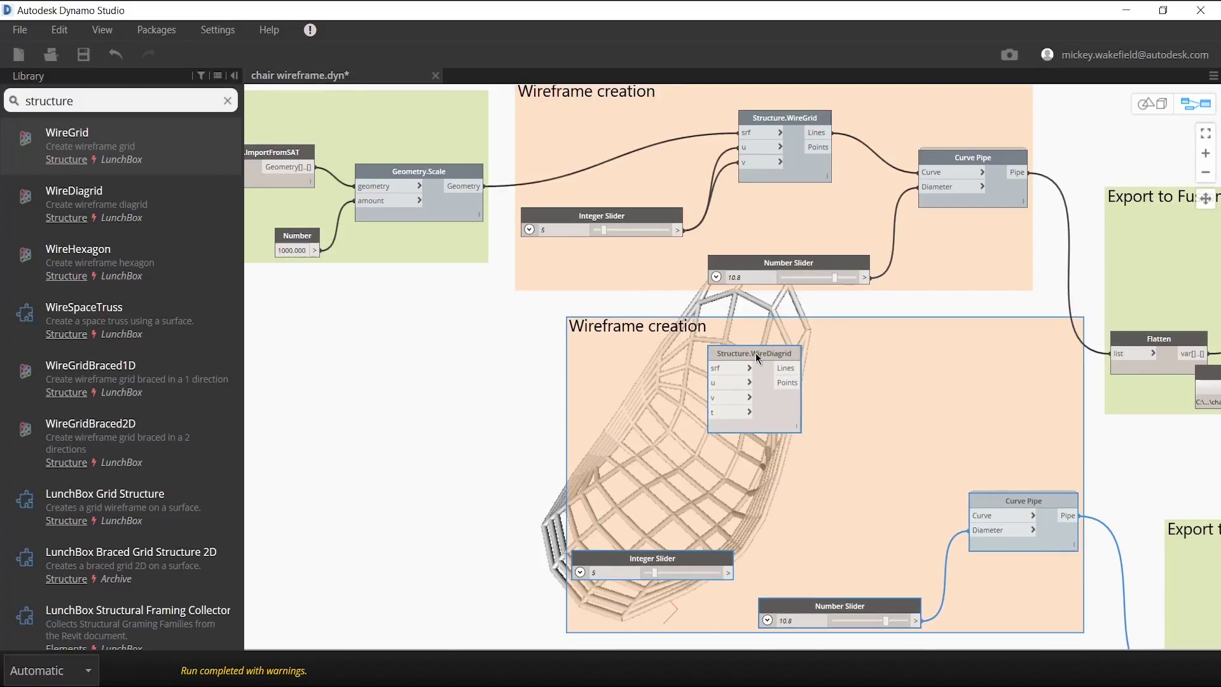
double_click(768, 355)
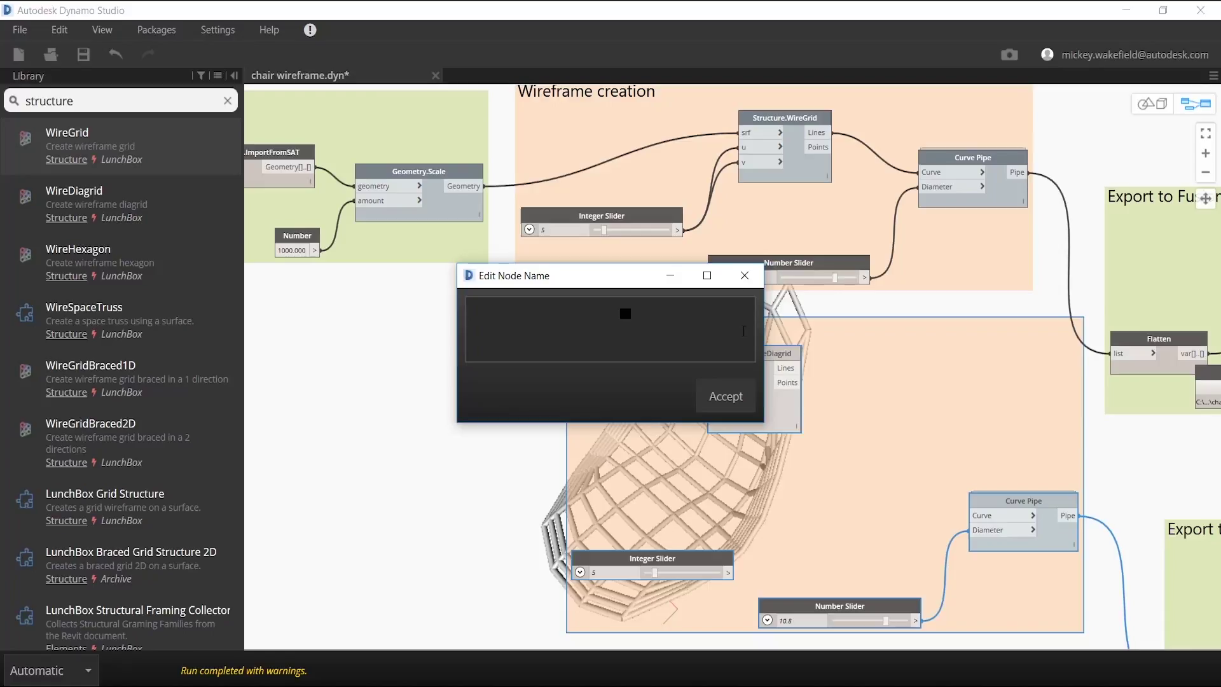
click(750, 274)
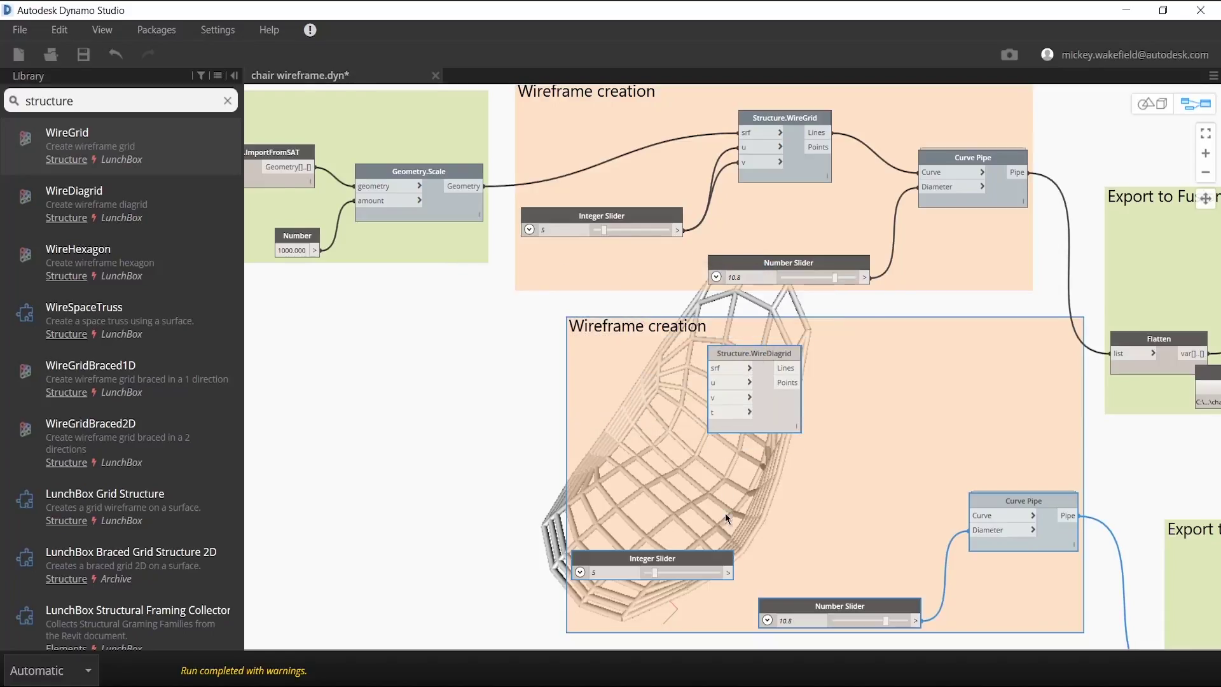
Step: Wire the Integer Slider to WireDiagrid's u and v inputs, and its Lines to the lower Curve Pipe
click(737, 562)
click(721, 385)
click(730, 573)
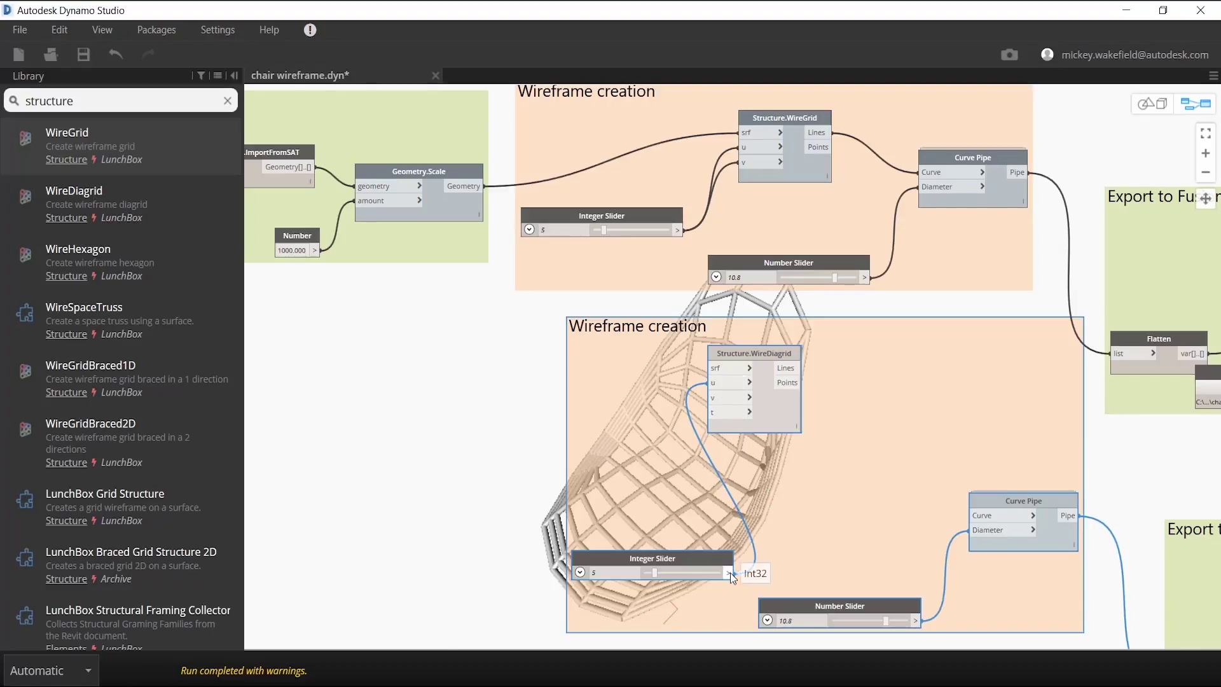
click(717, 395)
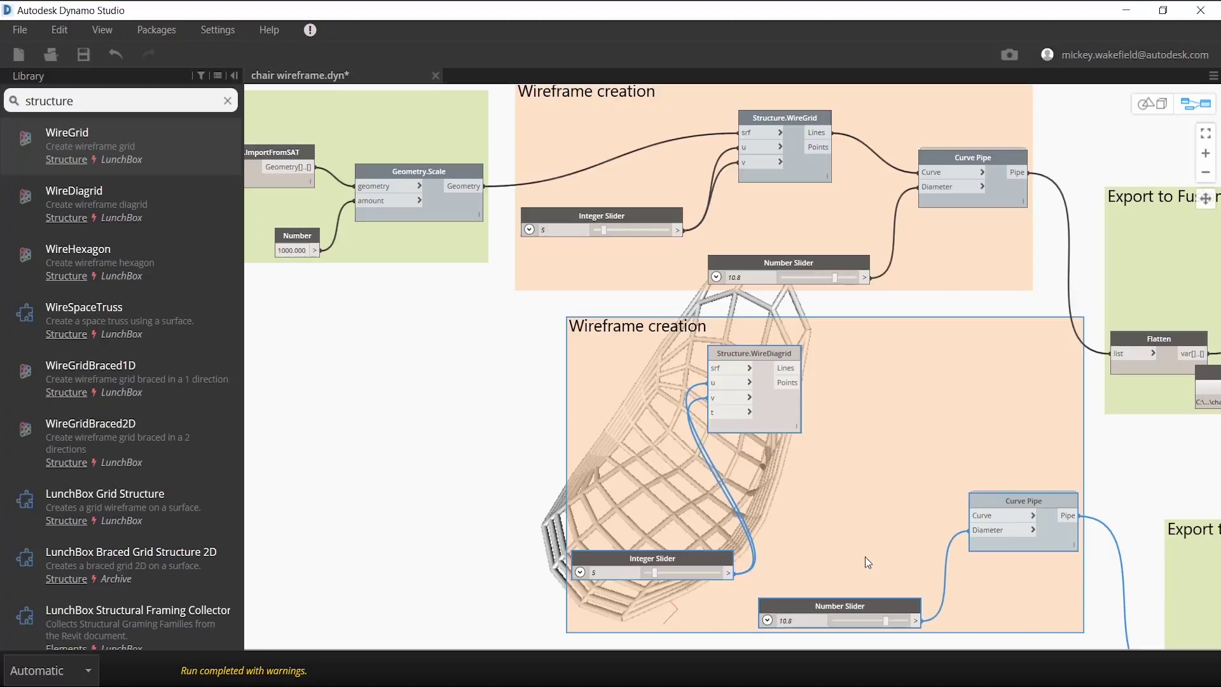
click(800, 368)
click(998, 517)
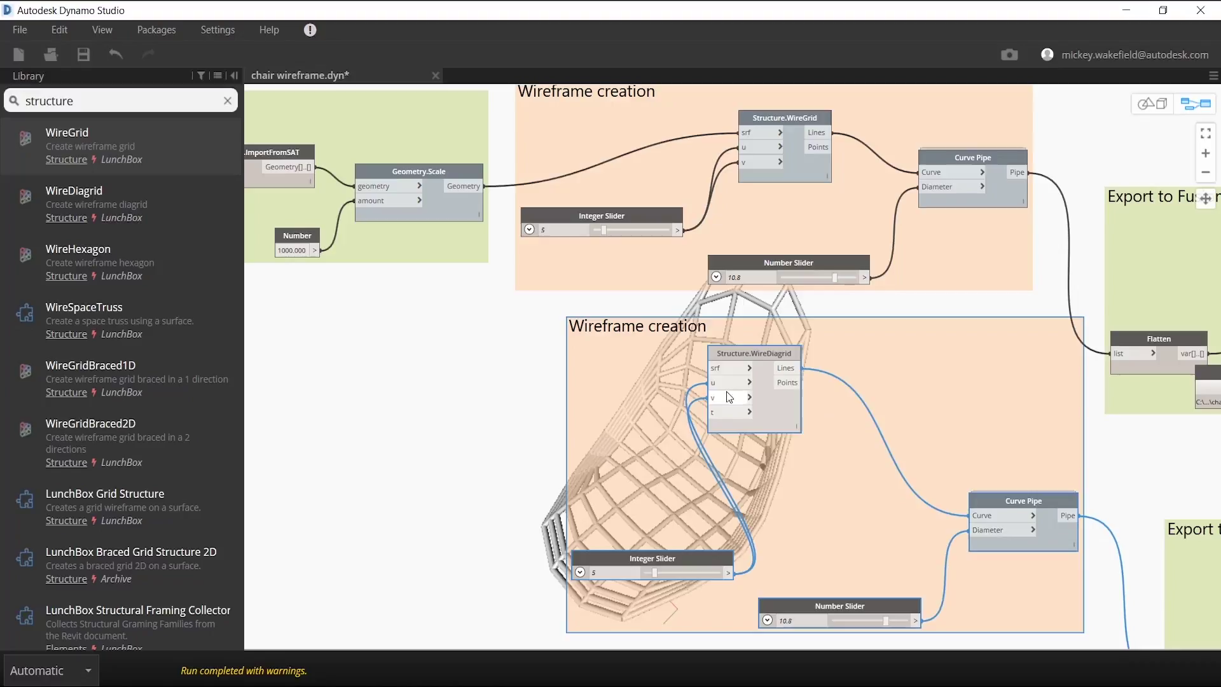
mouse_move(725, 419)
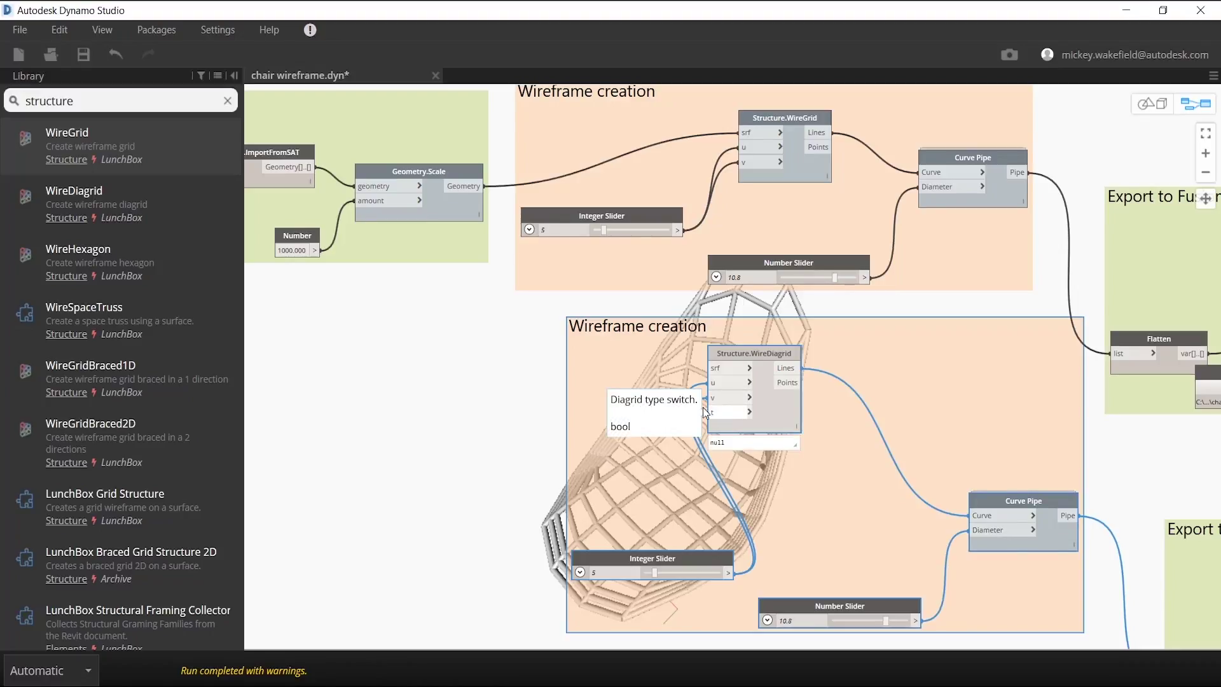
Step: Place a Boolean node beside the lower Wireframe creation group
right_click(315, 369)
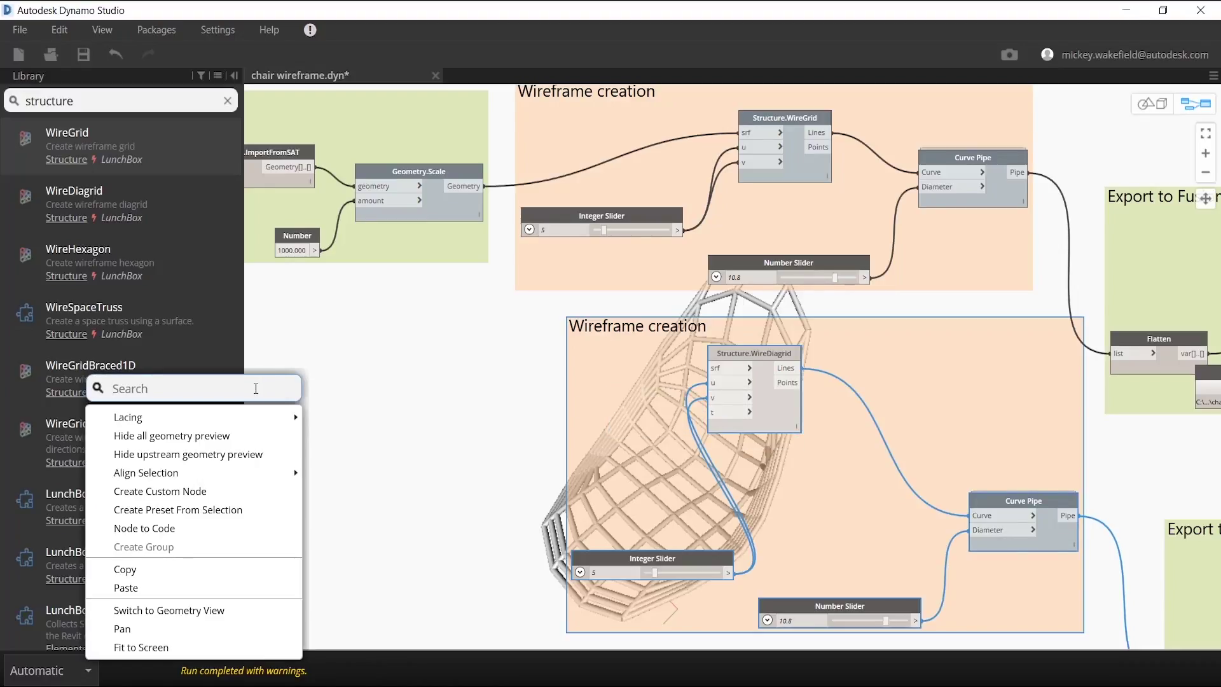
text(bool)
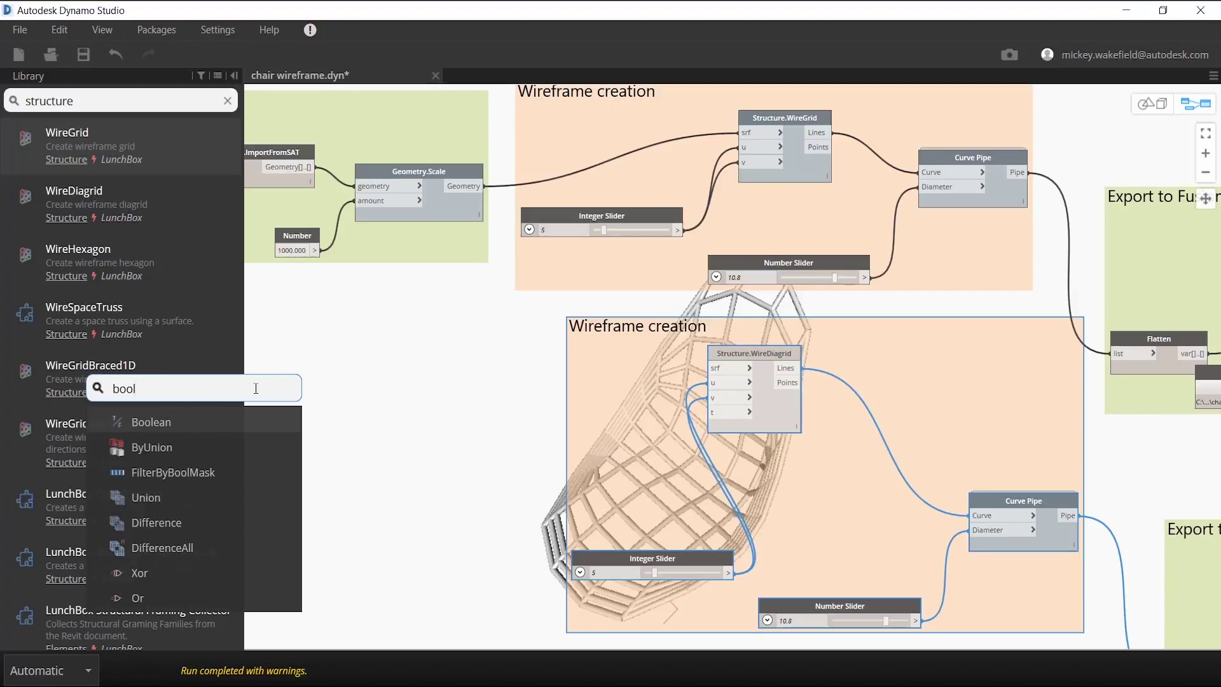
key(Escape)
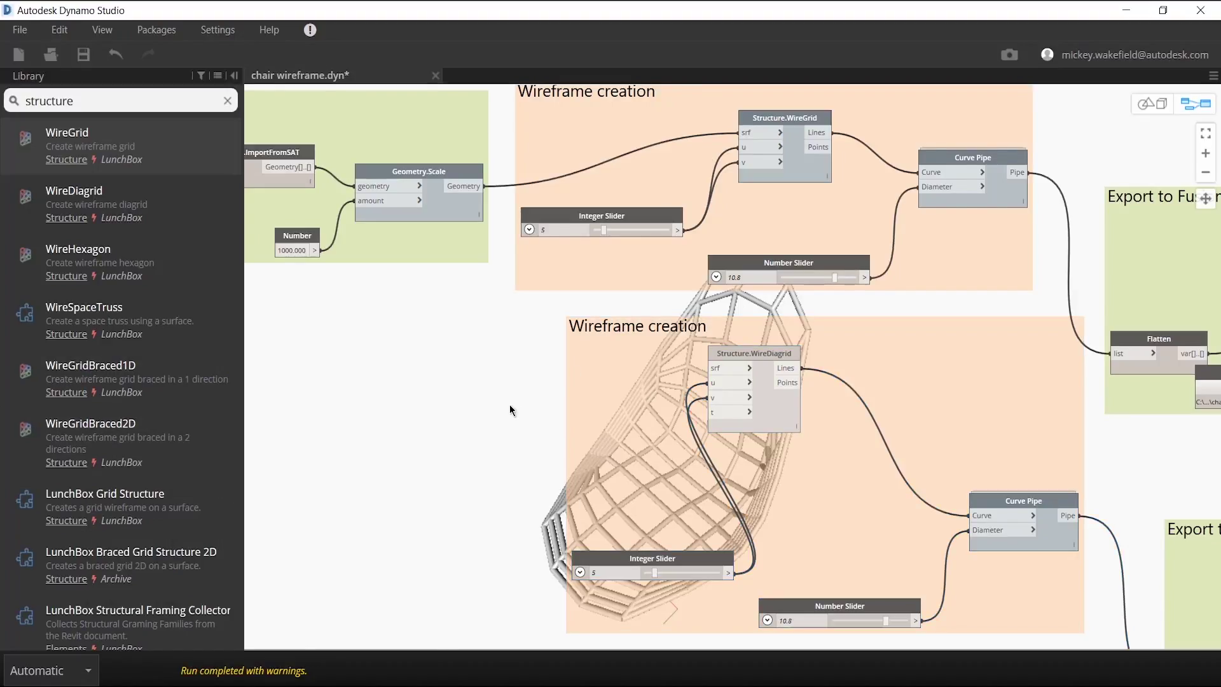
scroll(509, 404, down, 3)
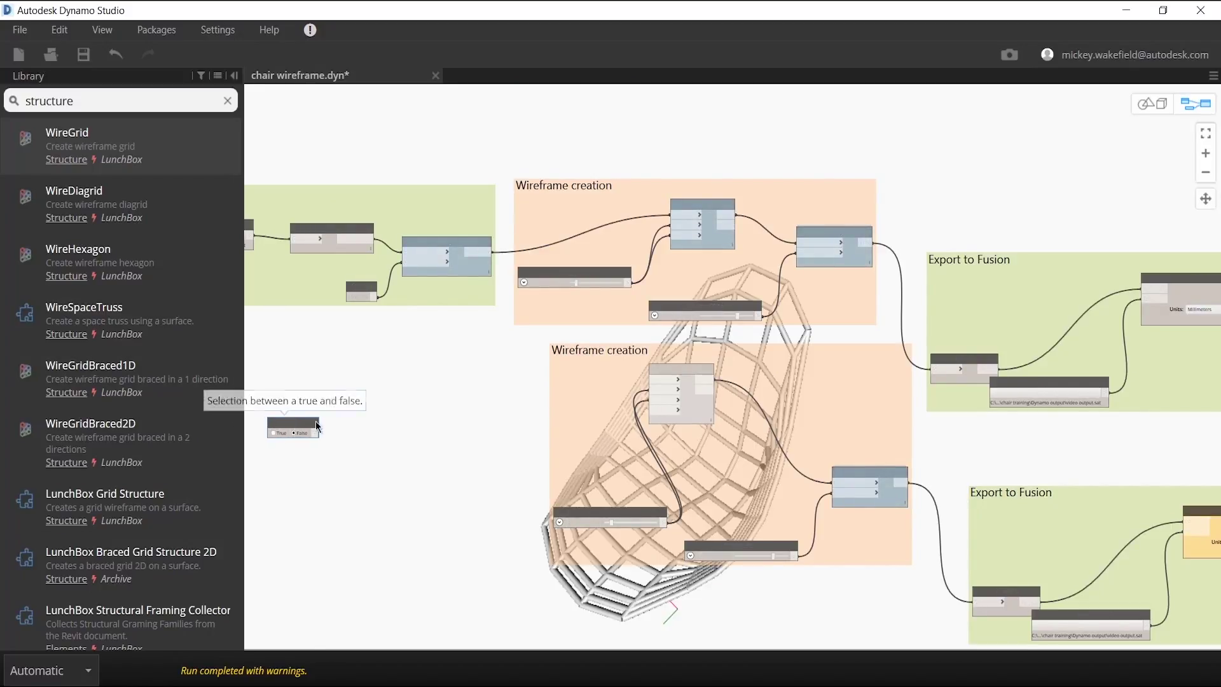
drag(318, 426, 479, 412)
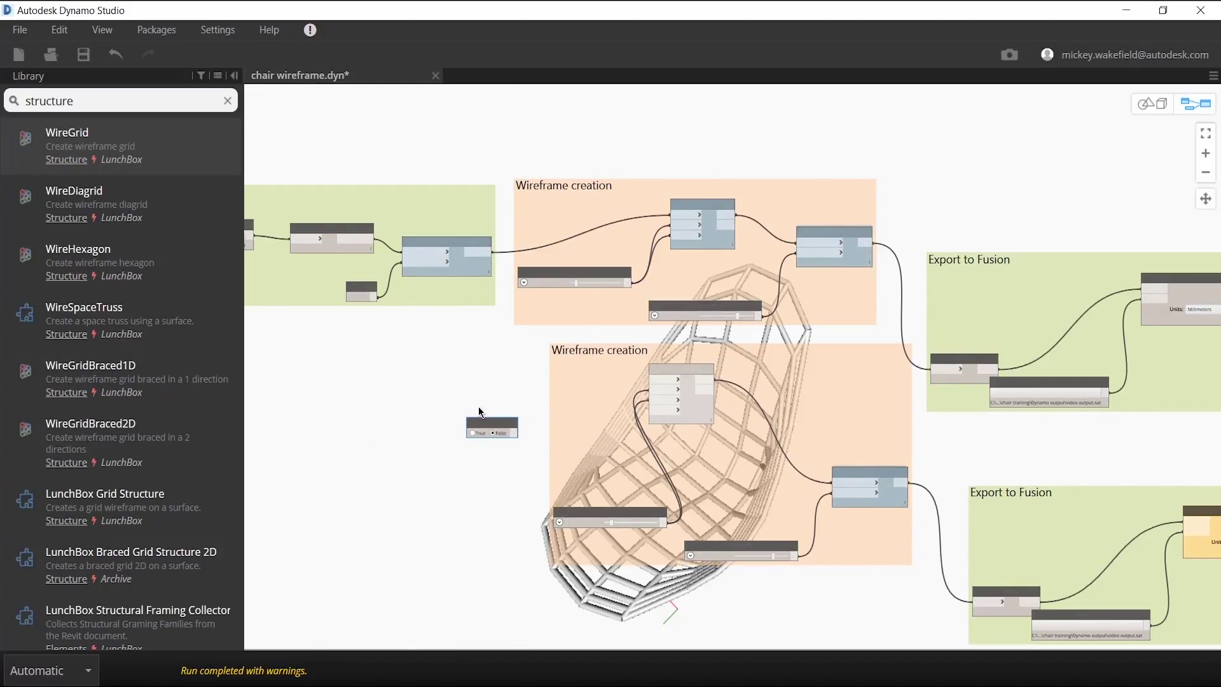
Step: Add the False Boolean to the lower group and wire it into WireDiagrid's t input
drag(436, 329, 919, 613)
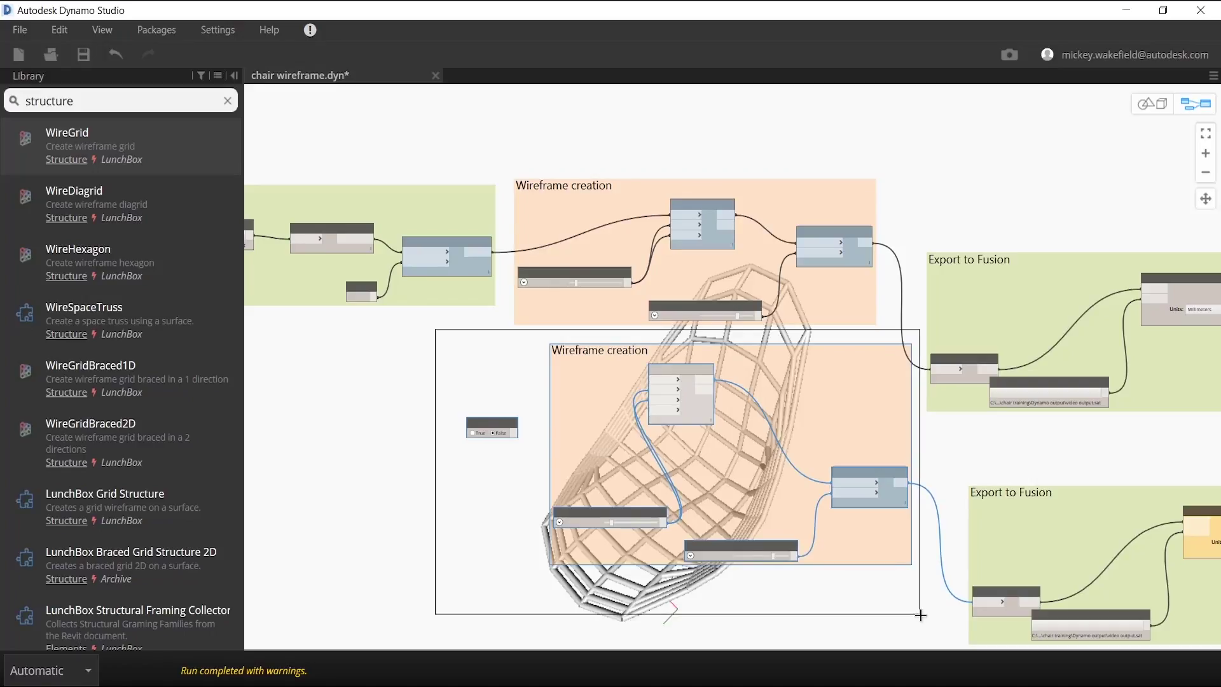
right_click(491, 427)
click(402, 493)
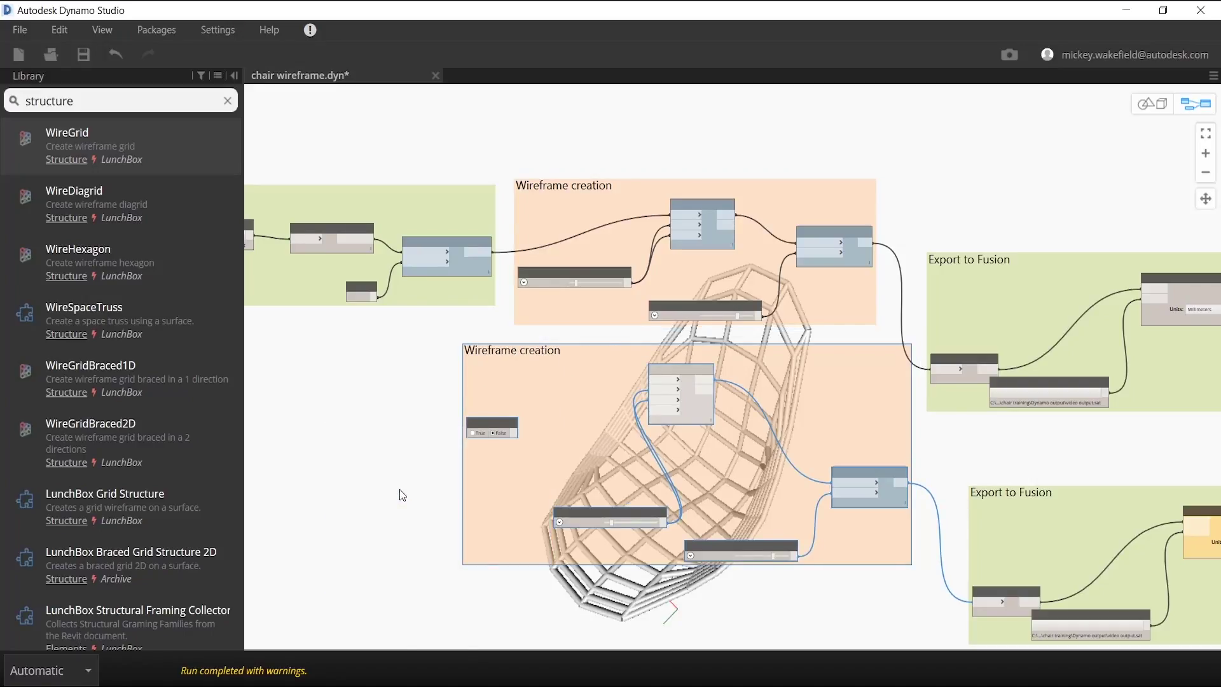
drag(516, 437, 651, 409)
scroll(682, 408, up, 2)
scroll(685, 406, up, 1)
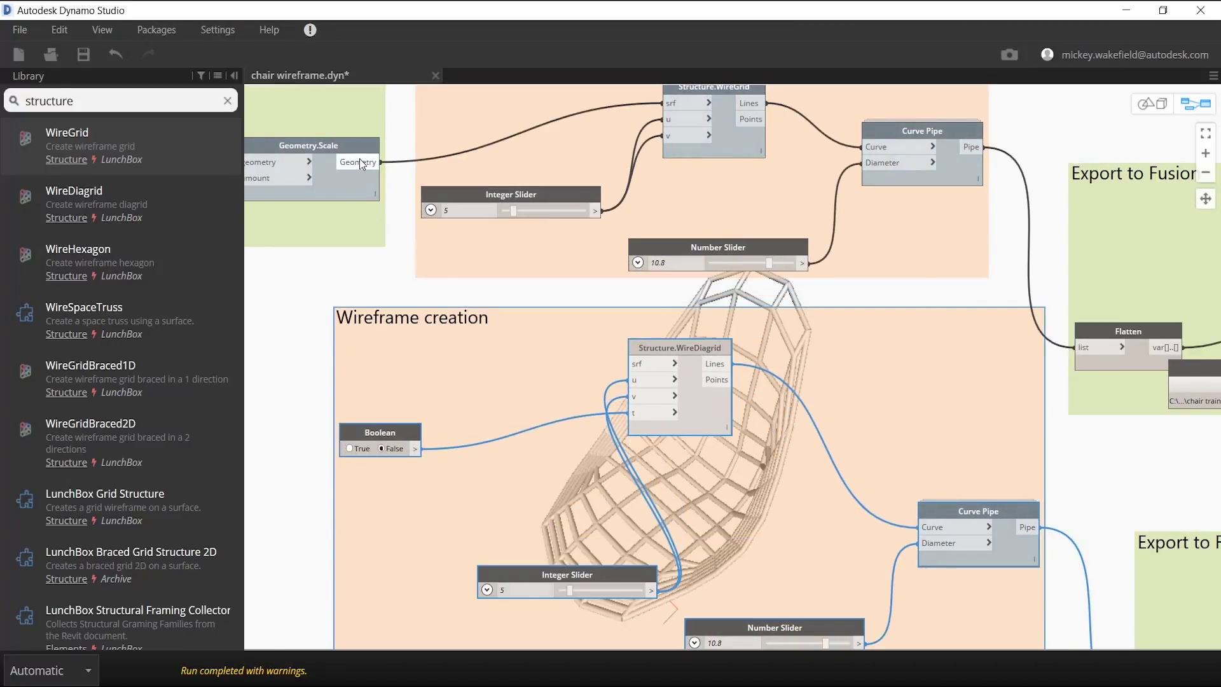
Step: Wire Geometry.Scale's output into WireDiagrid's srf input and clean up the lower group's node layout
drag(360, 163, 632, 375)
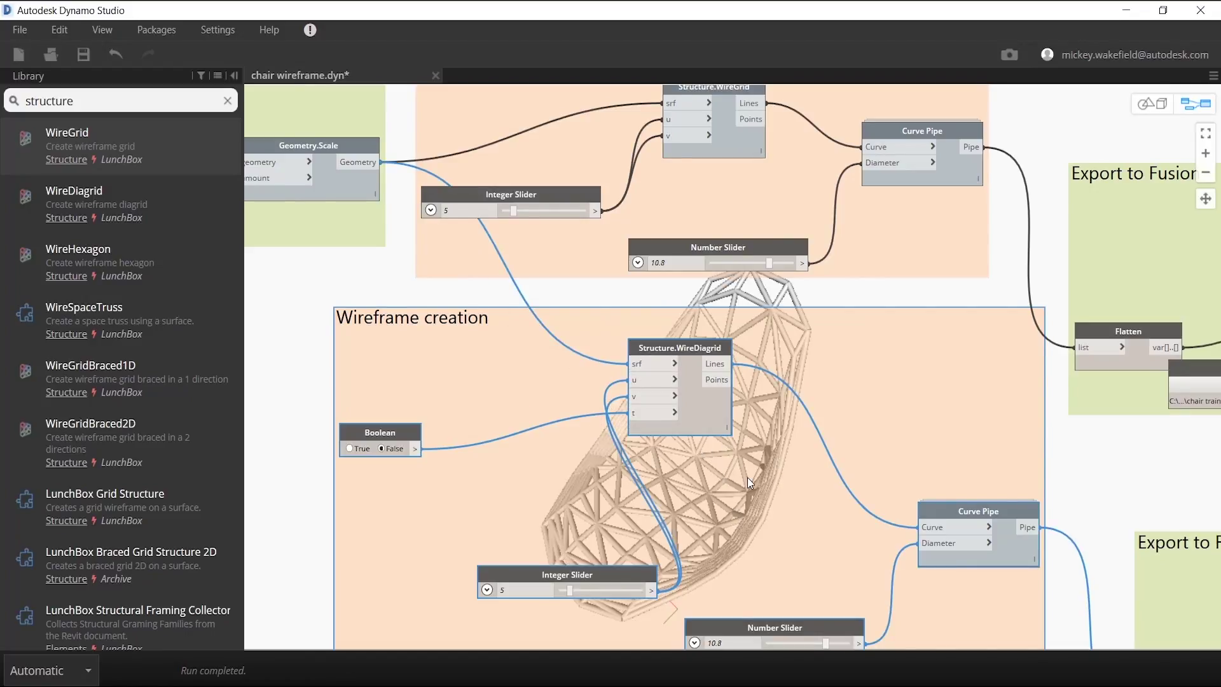
scroll(746, 477, down, 3)
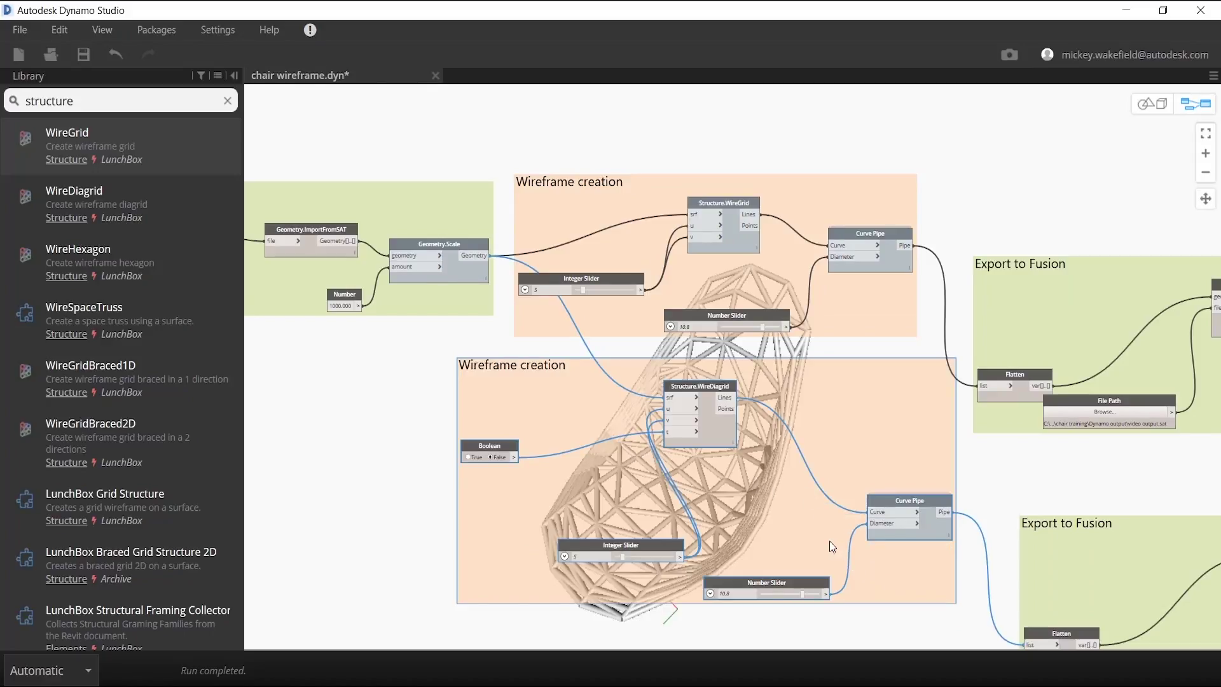
scroll(827, 540, down, 1)
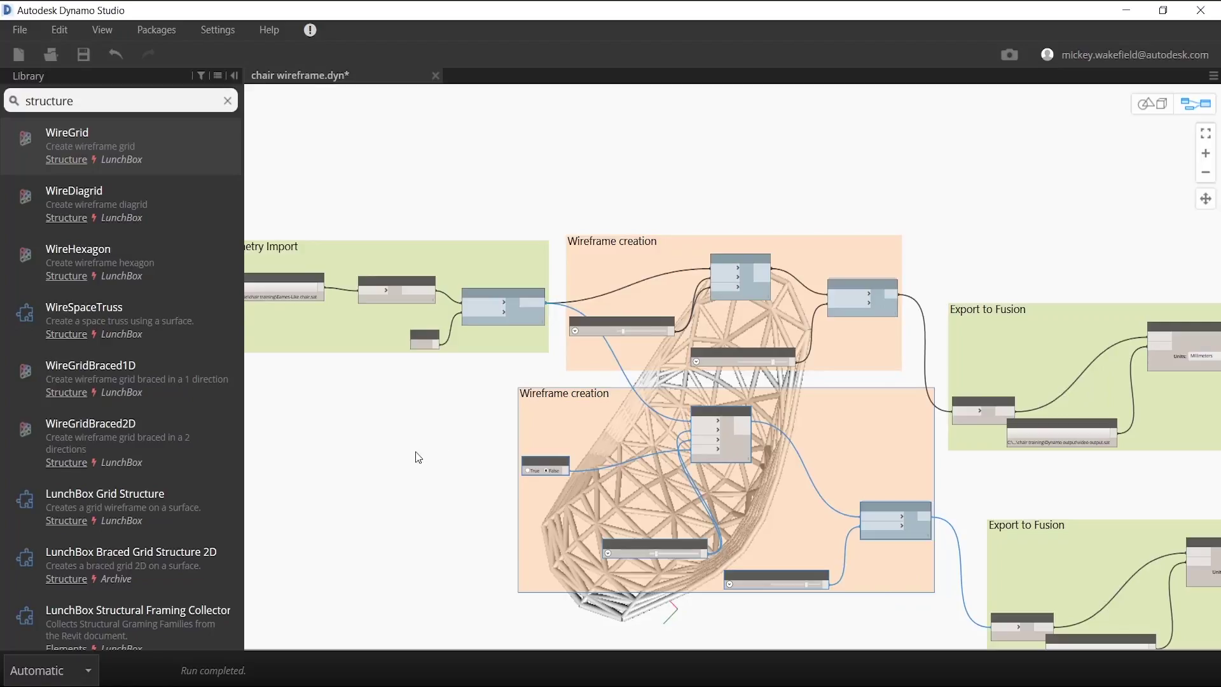
right_click(586, 421)
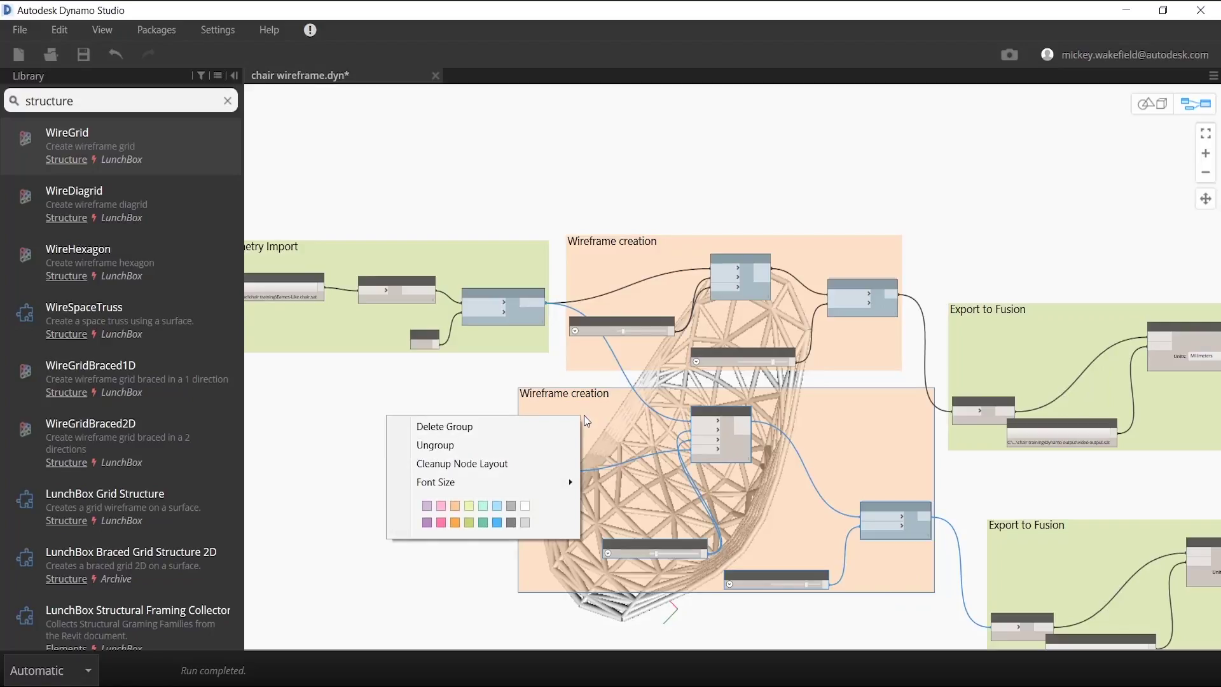
click(505, 466)
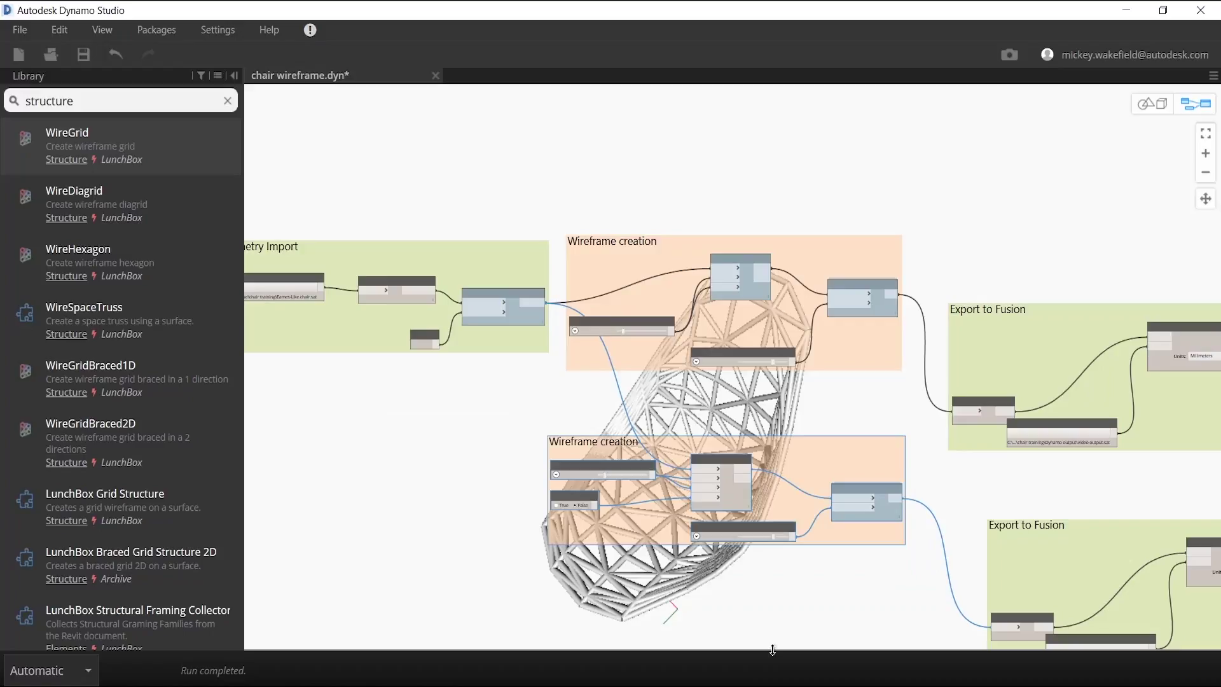
Step: Add a Geometry.Translate node below the lower Wireframe creation group
right_click(381, 499)
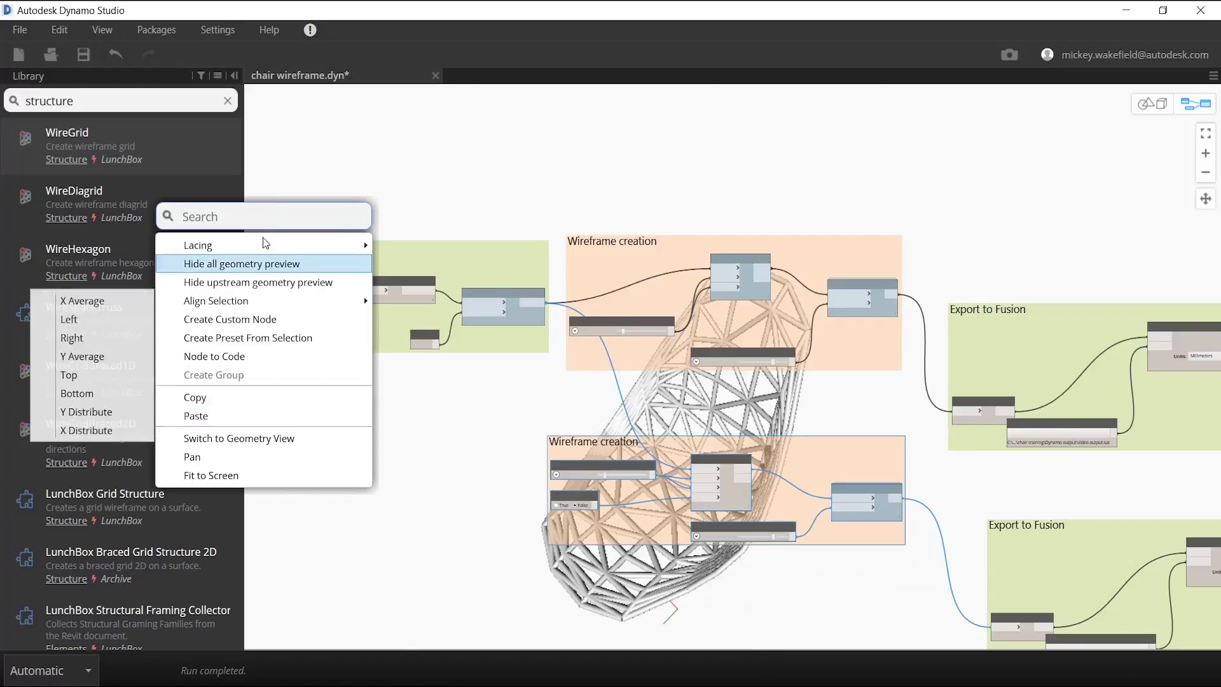
text(trans)
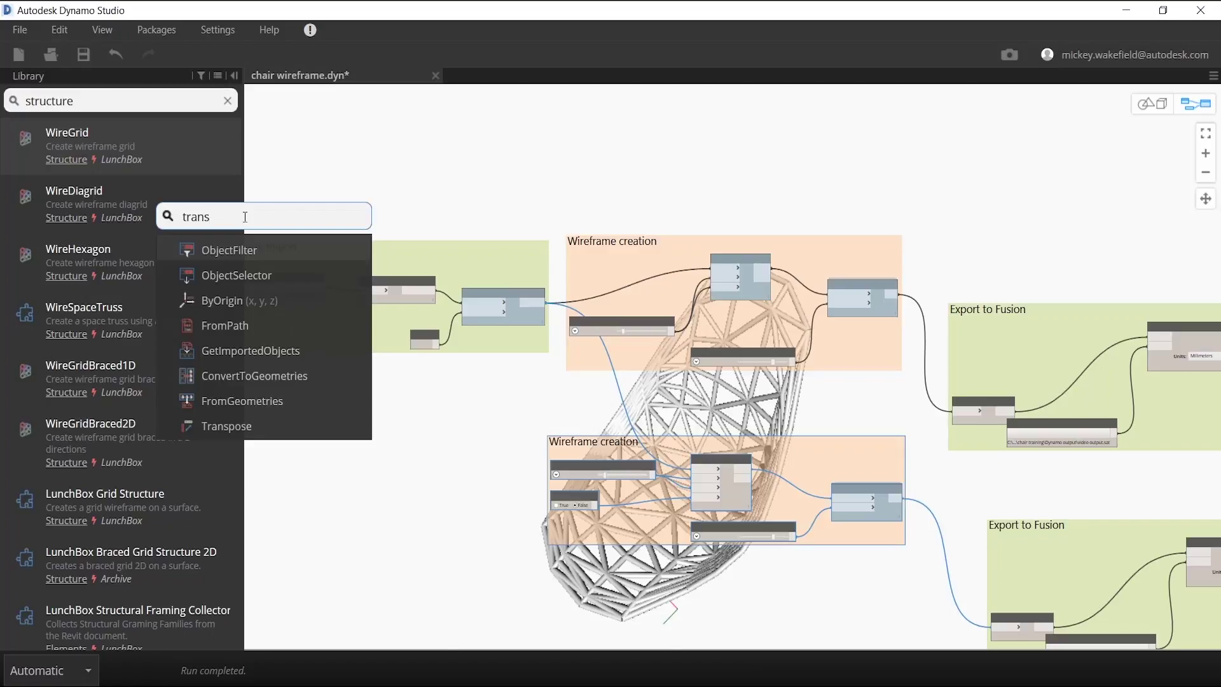
text(la)
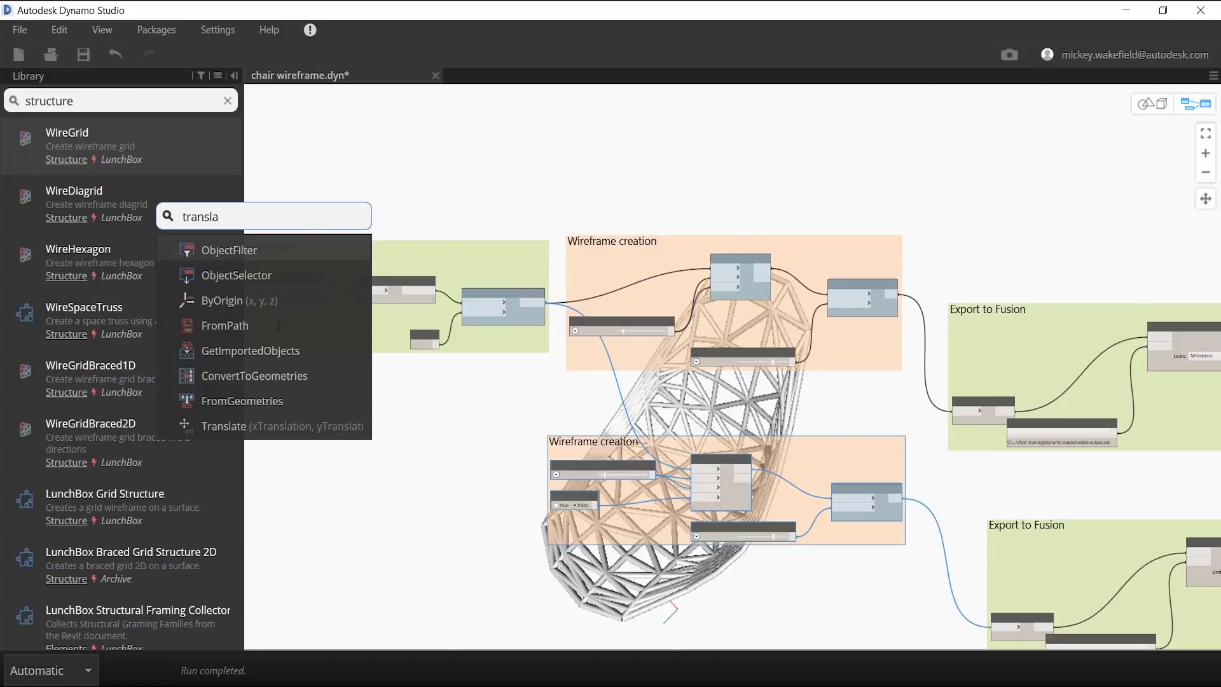
click(281, 425)
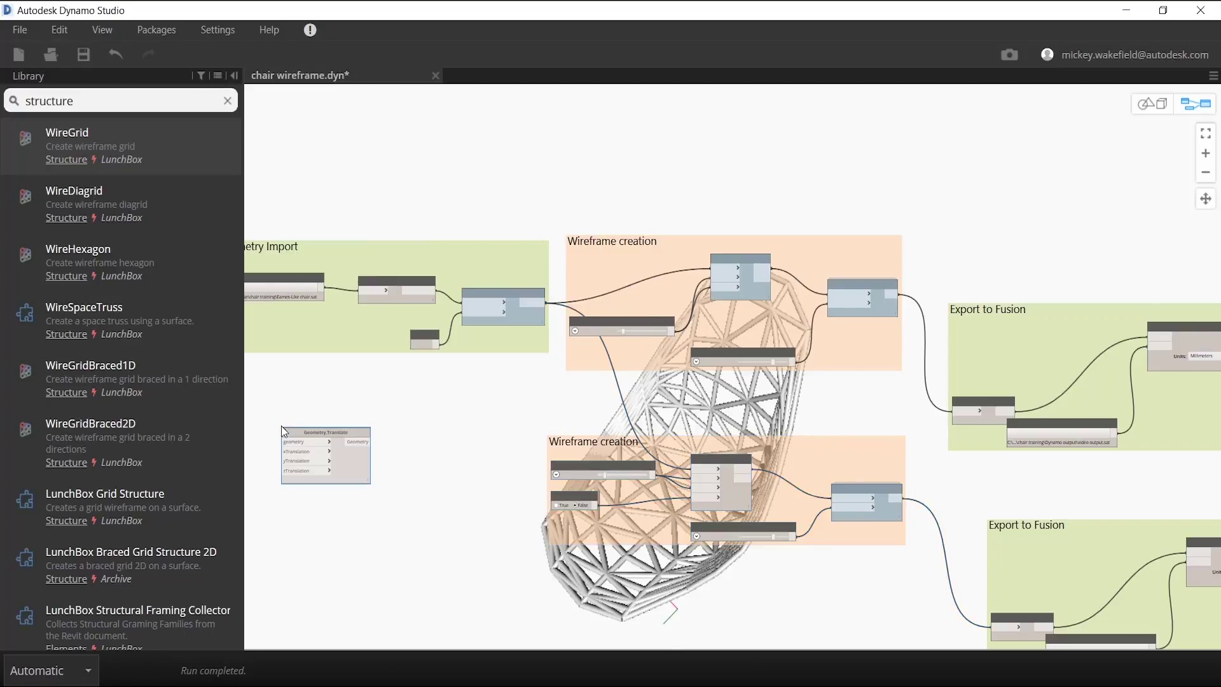
drag(319, 433, 829, 585)
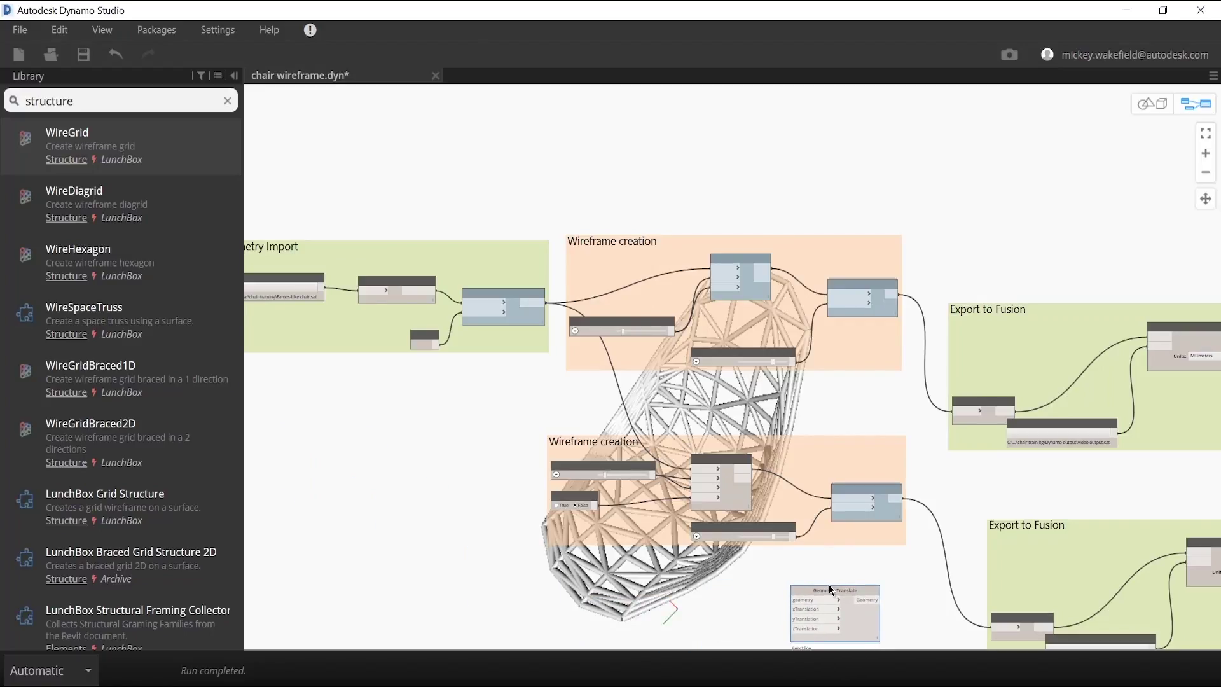
scroll(852, 558, up, 3)
scroll(852, 563, down, 5)
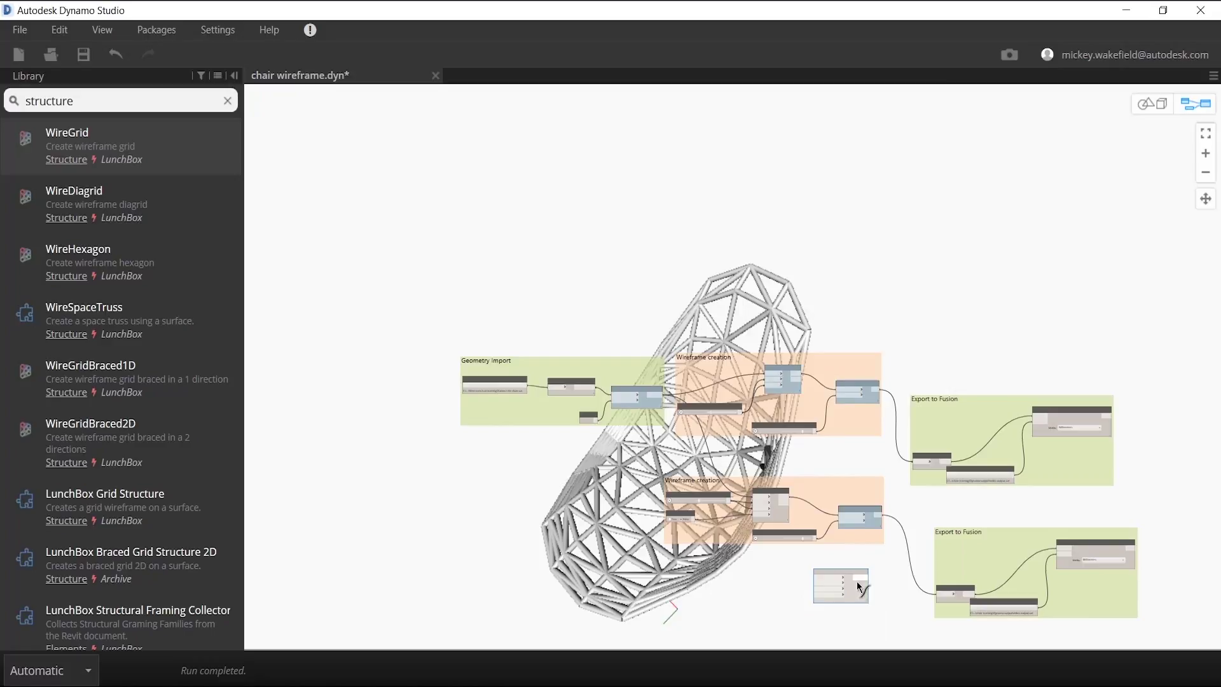
drag(847, 572, 868, 592)
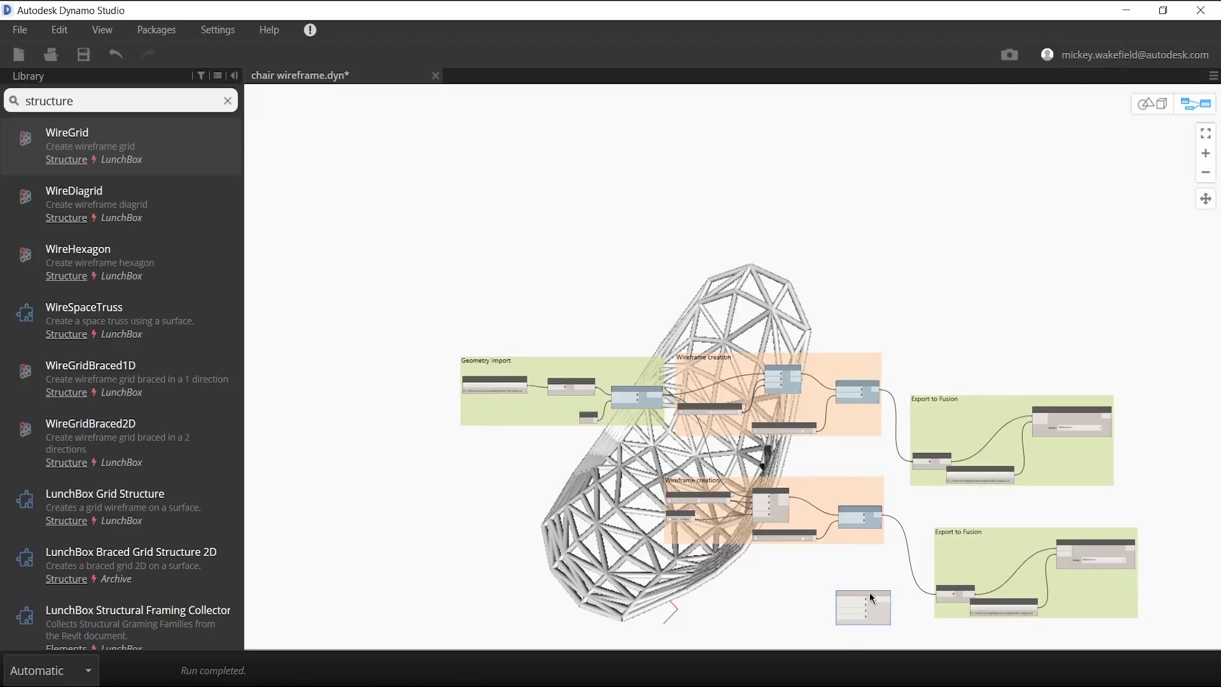
Step: Feed the lower Curve Pipe's Pipe output into Geometry.Translate's geometry input
drag(878, 520, 843, 601)
scroll(862, 604, up, 5)
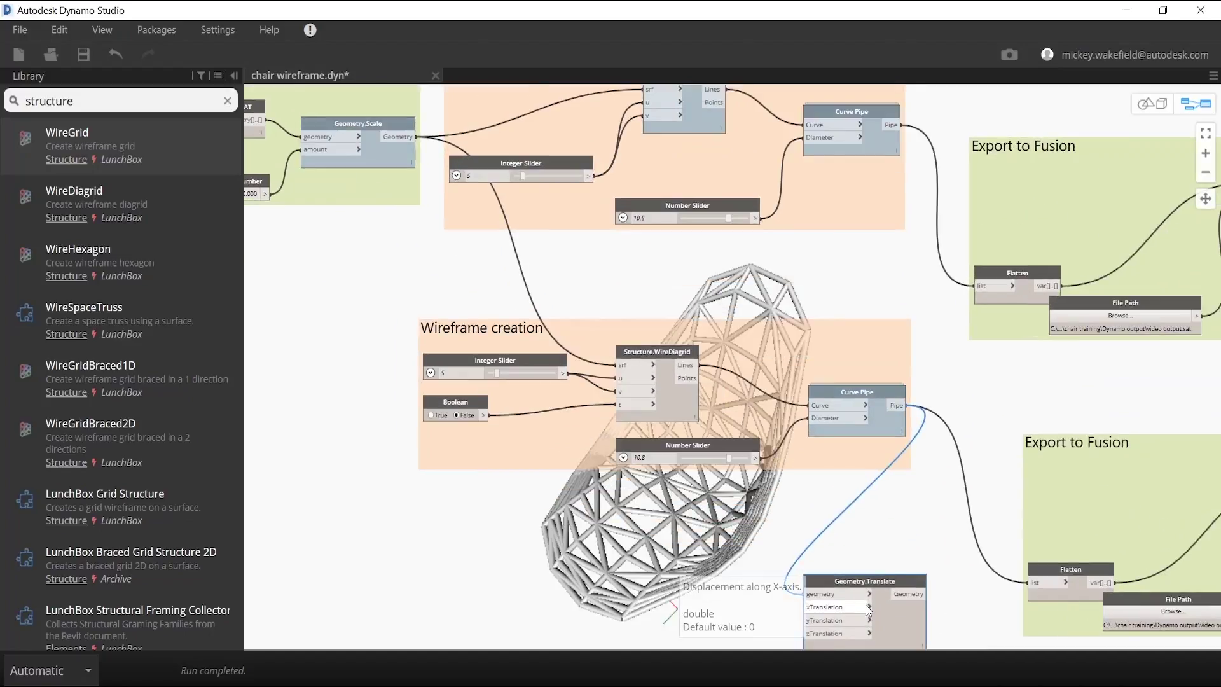
click(884, 502)
drag(884, 499, 896, 443)
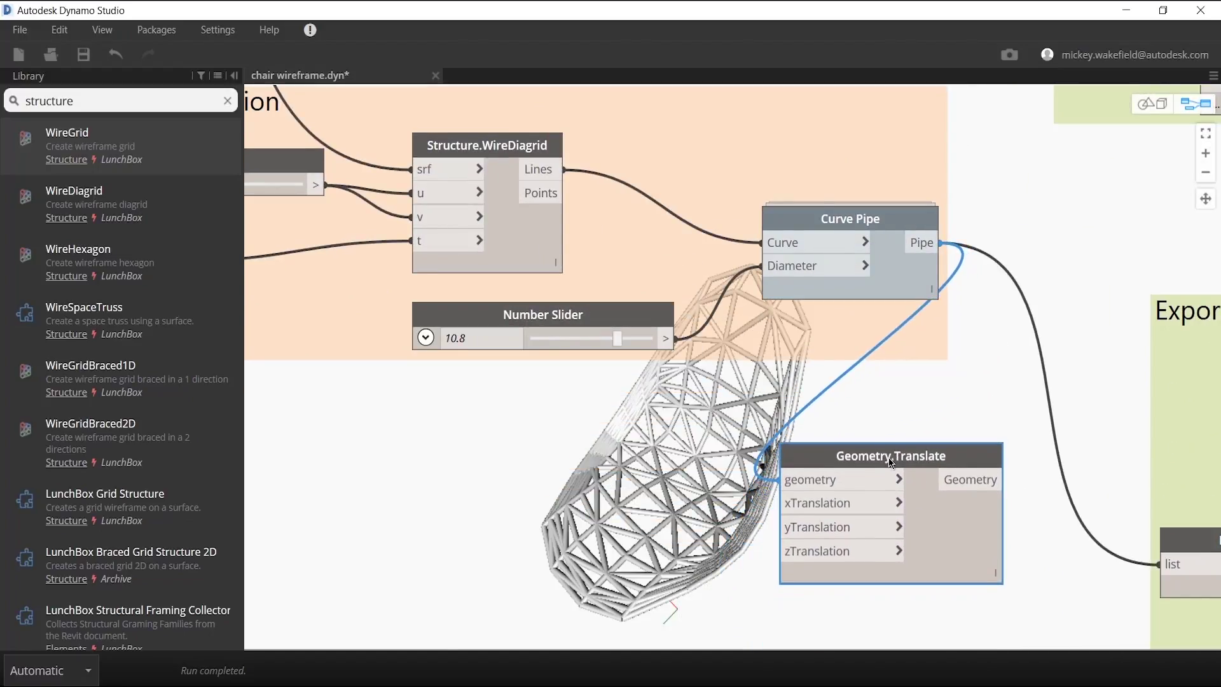
right_click(330, 474)
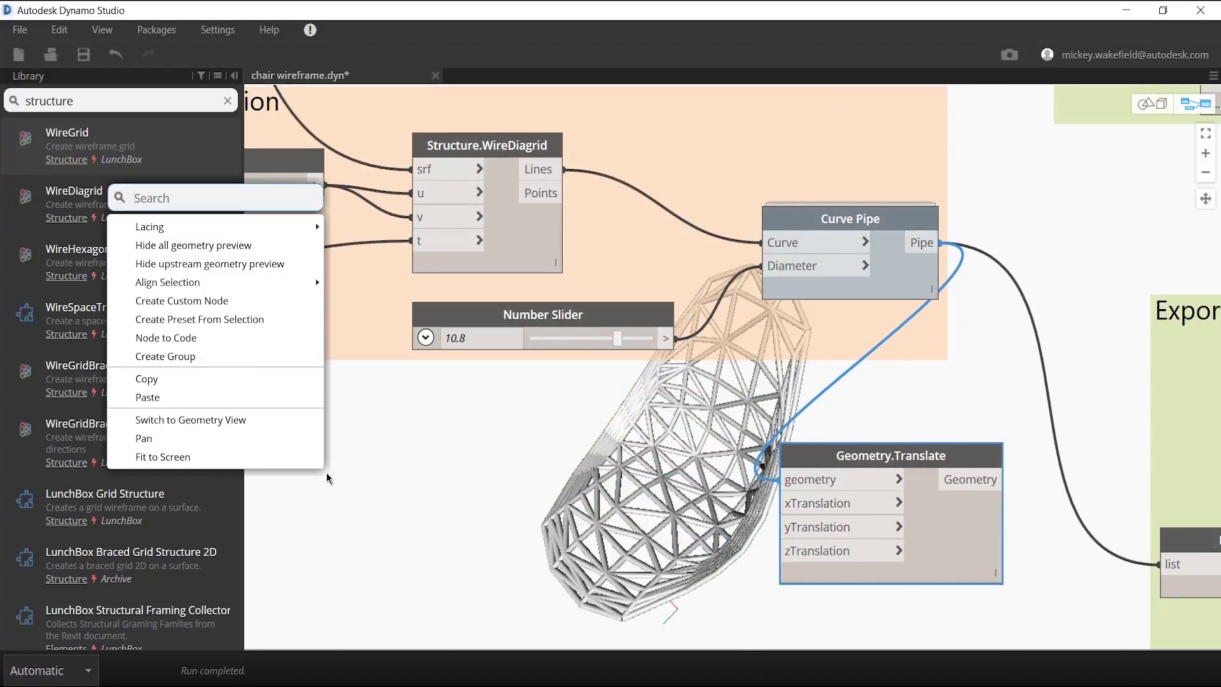
text(number)
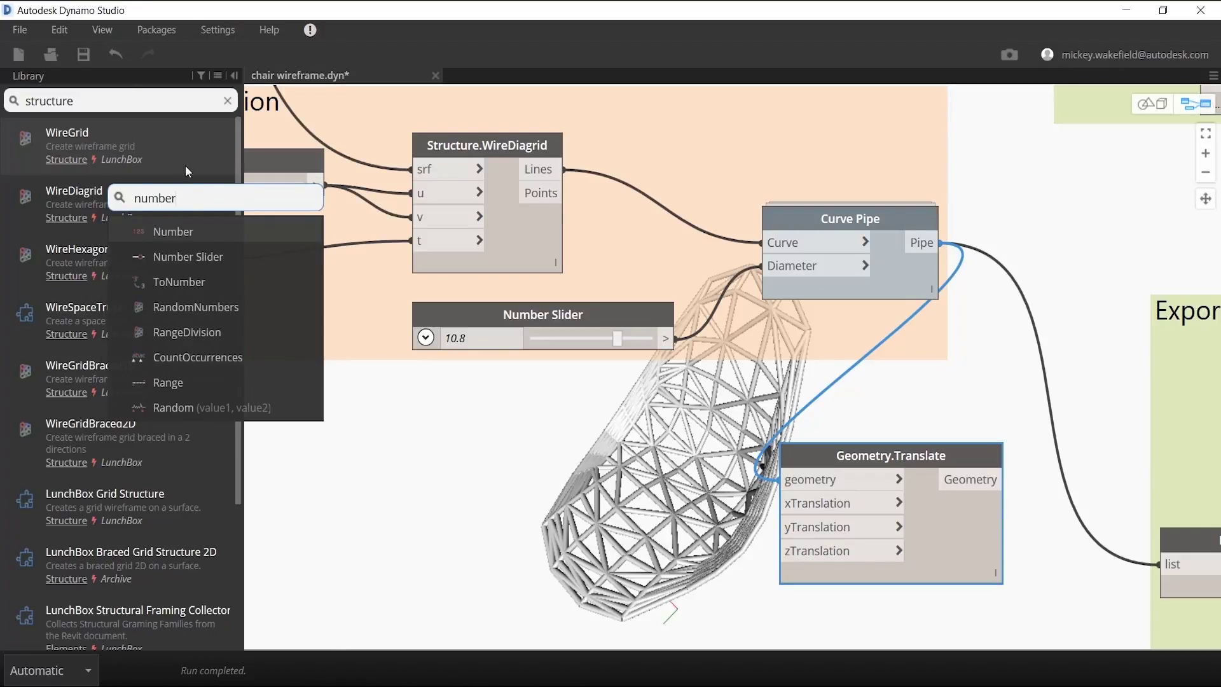
Step: Add a Number node set to 500 and wire it to Geometry.Translate's xTranslation
click(192, 232)
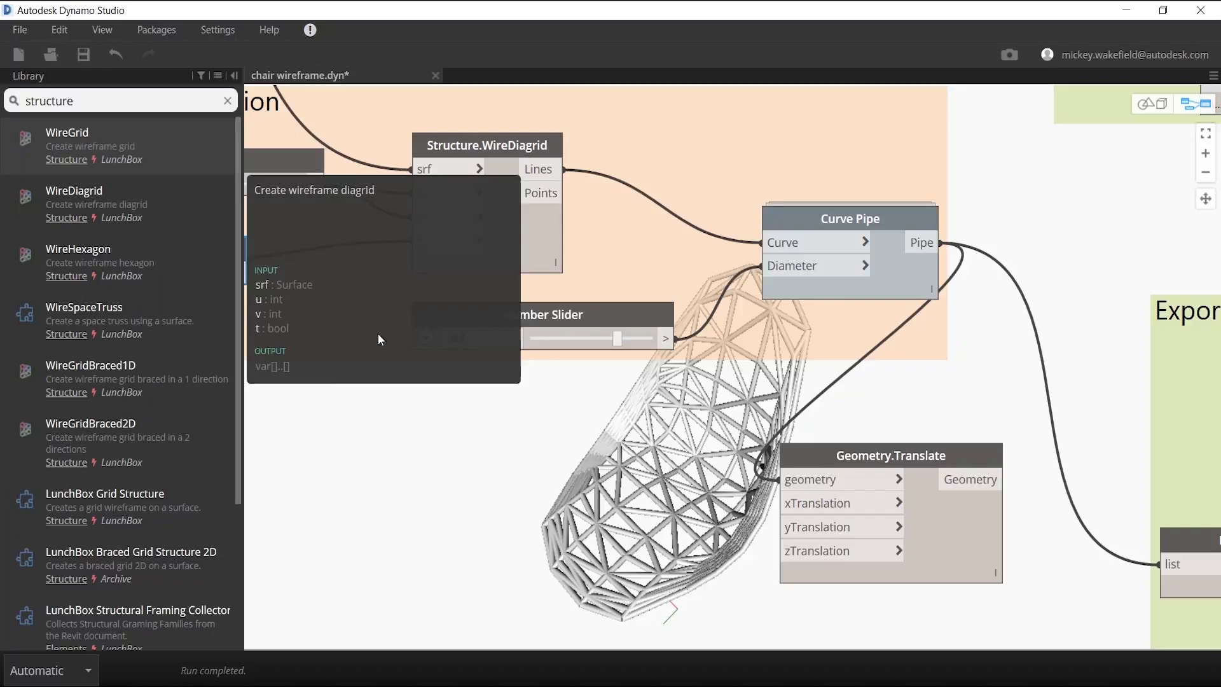
scroll(407, 425, down, 2)
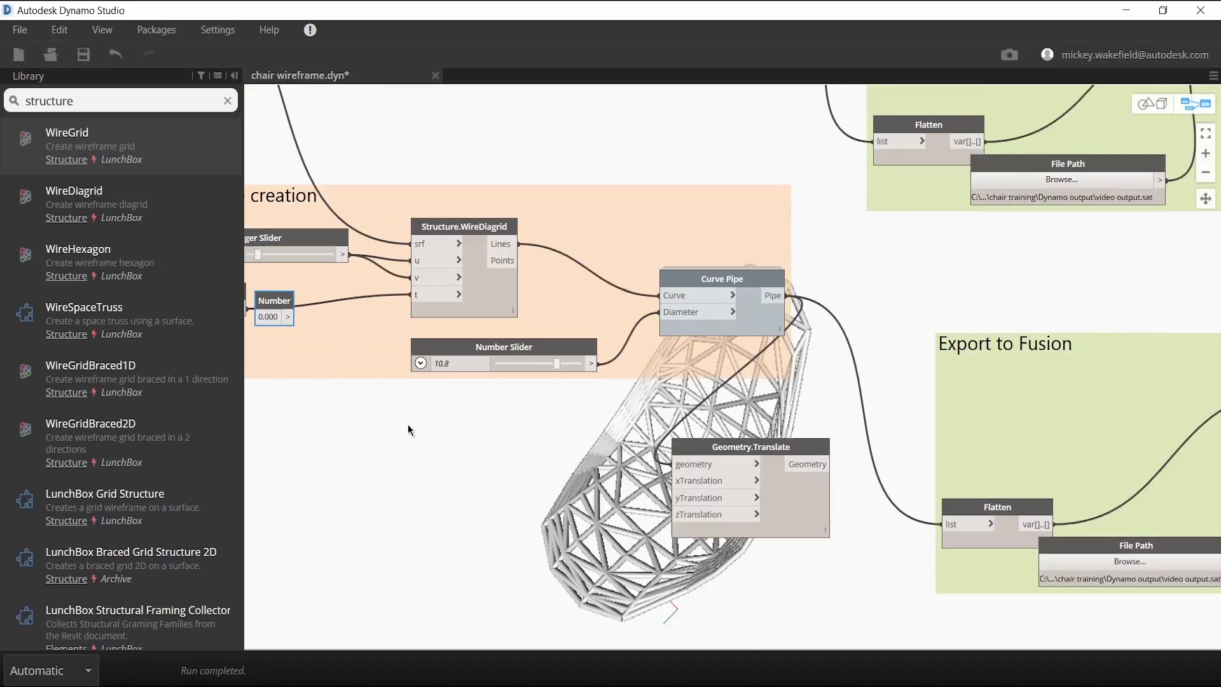
drag(280, 306, 467, 490)
click(484, 501)
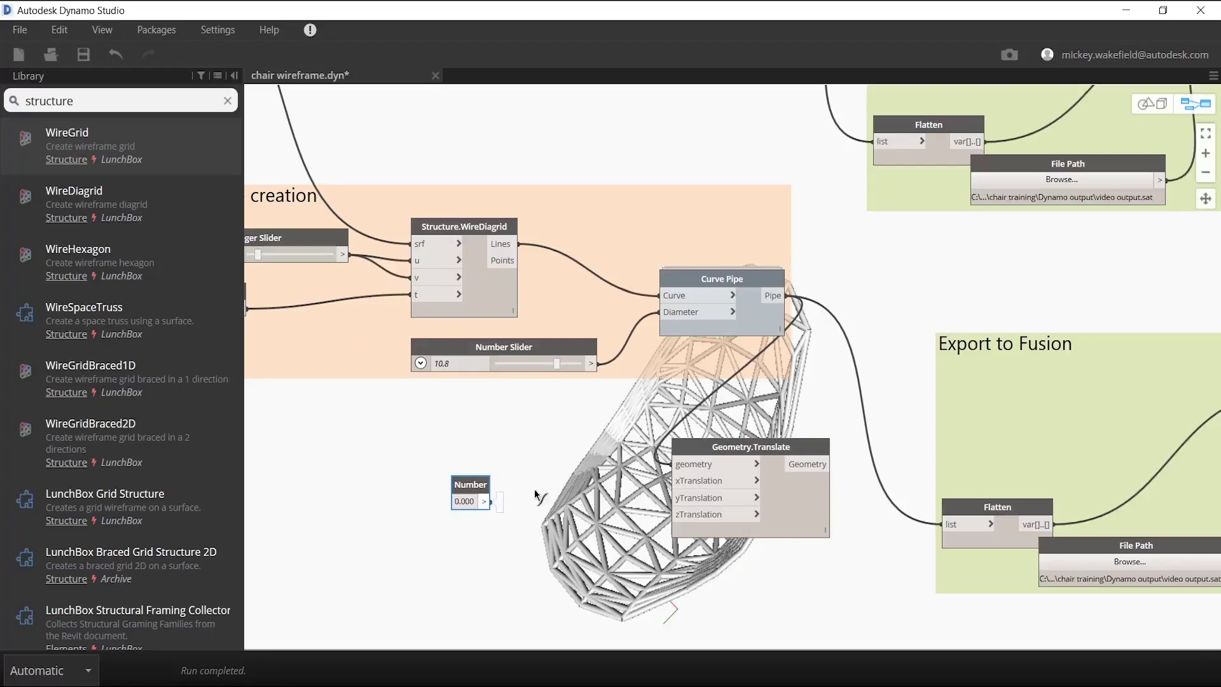
click(709, 481)
double_click(471, 501)
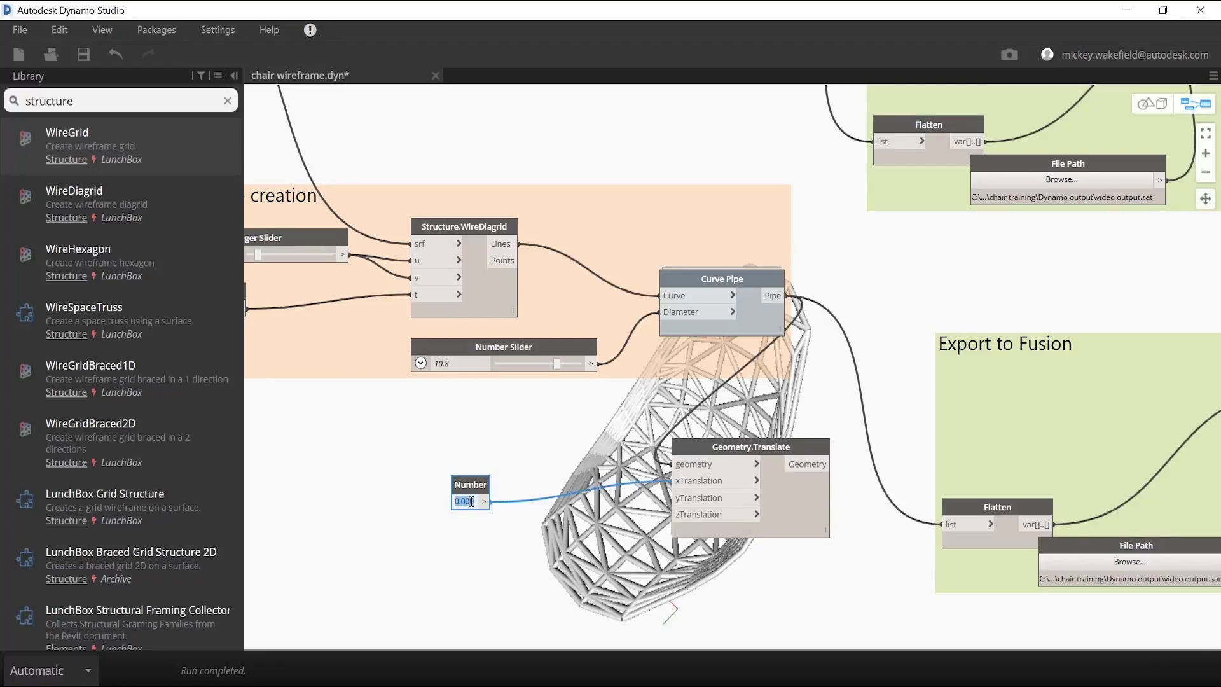
text(500)
key(Return)
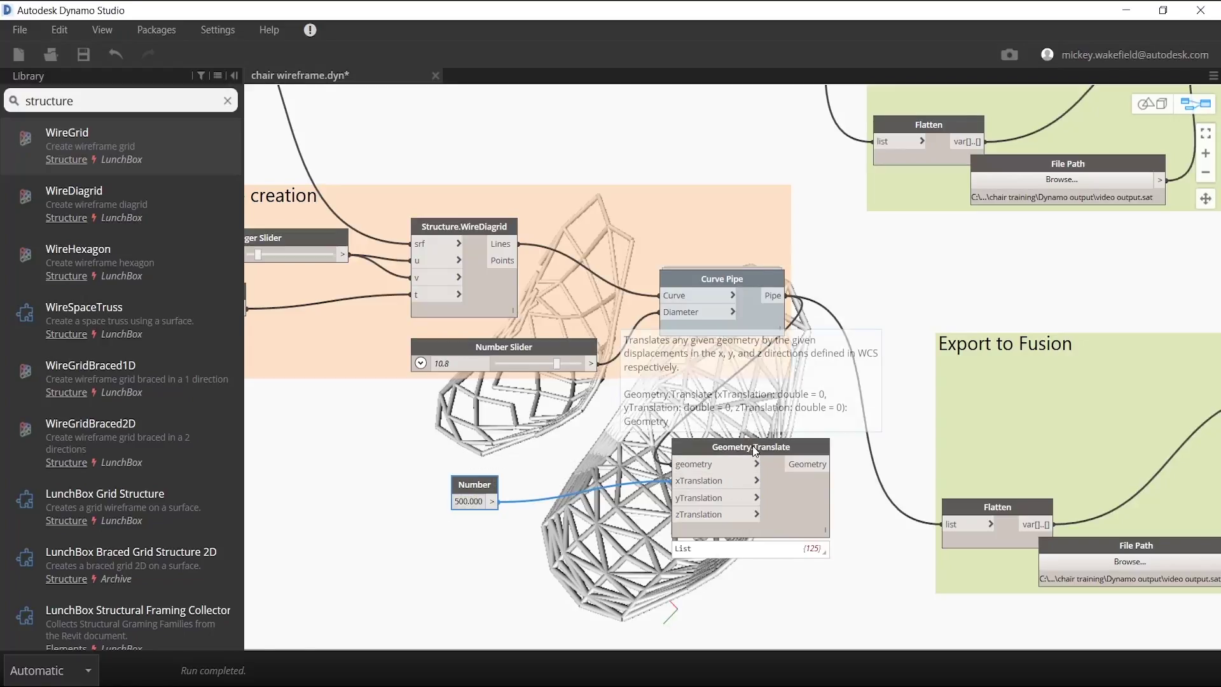
Step: Arrange the Number and Translate nodes side by side and select both
mouse_move(755, 449)
drag(755, 449, 805, 526)
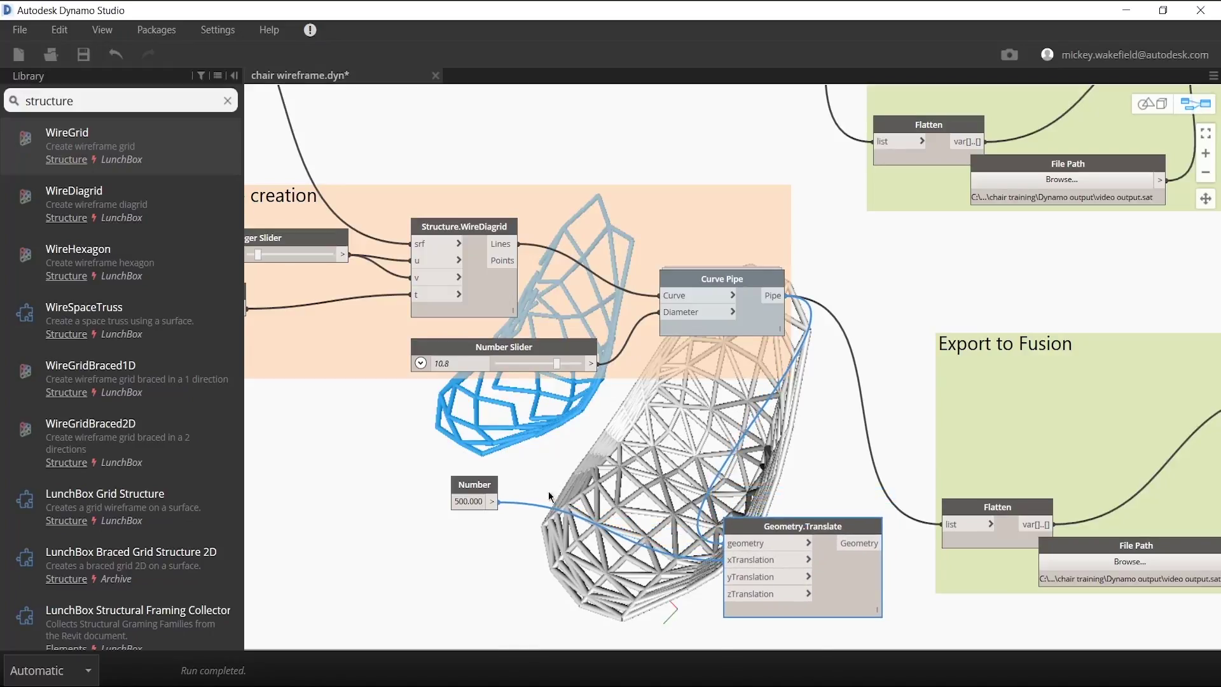
drag(485, 487, 614, 558)
drag(532, 476, 930, 639)
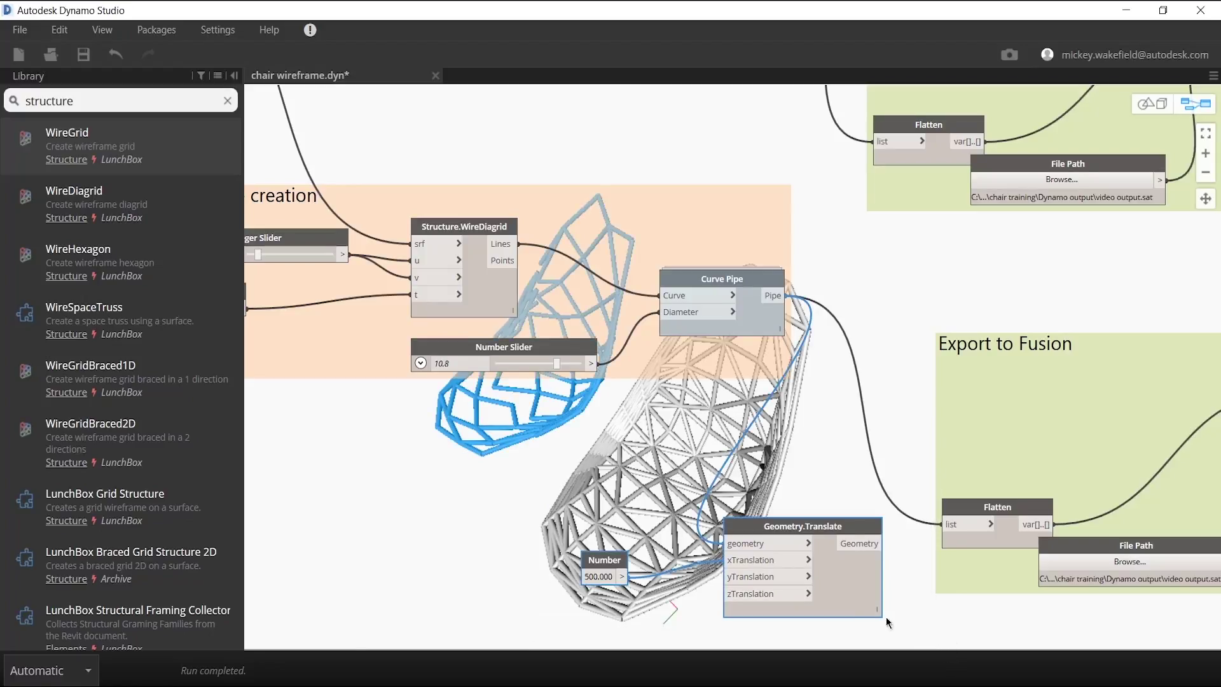
Step: Group the Number and Translate nodes and title the group 'Translate to see'
right_click(791, 594)
right_click(849, 582)
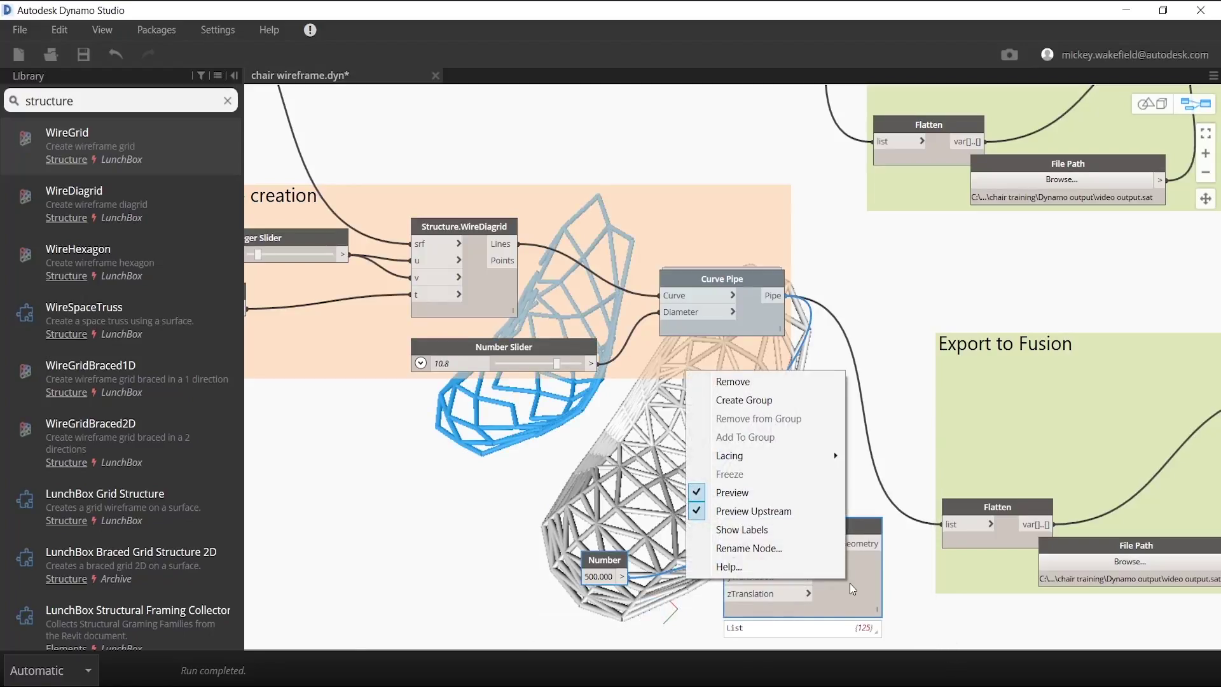
click(775, 402)
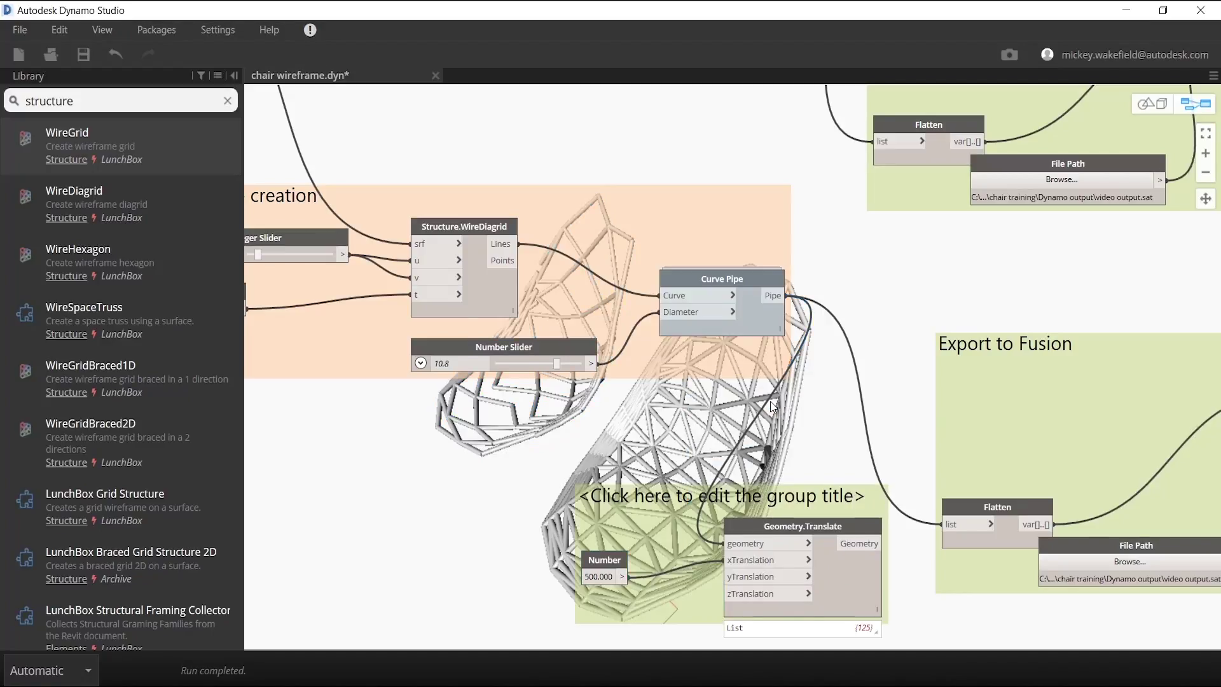
double_click(672, 494)
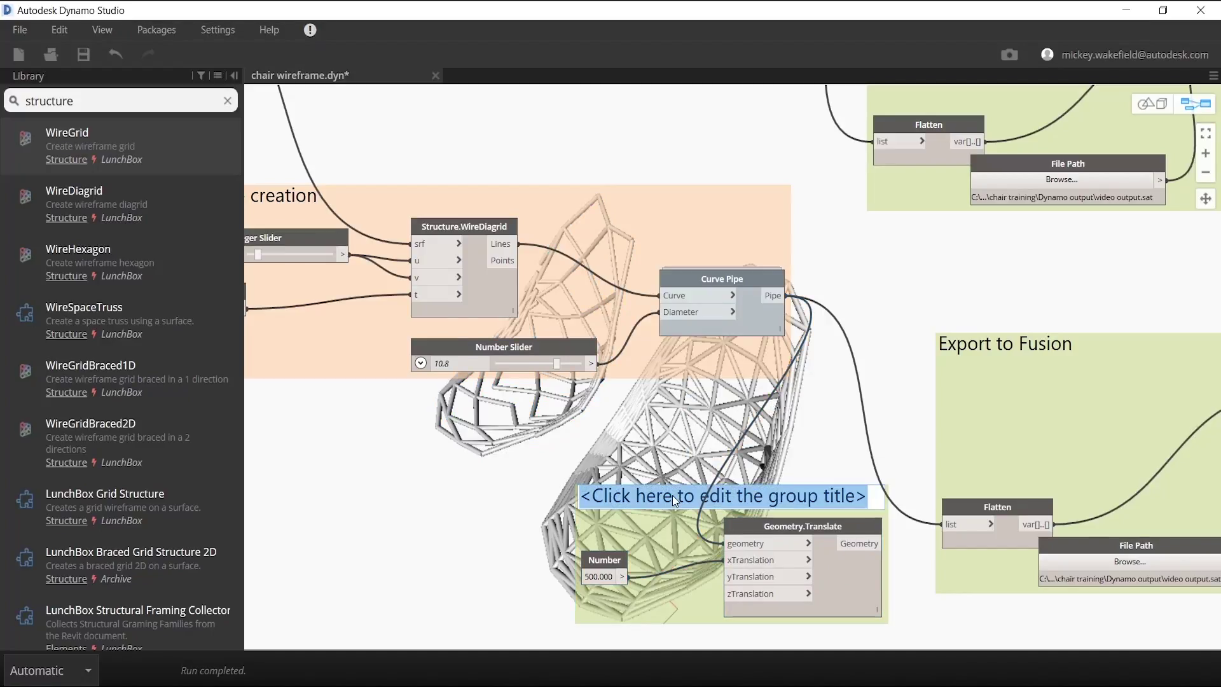
text(Tr)
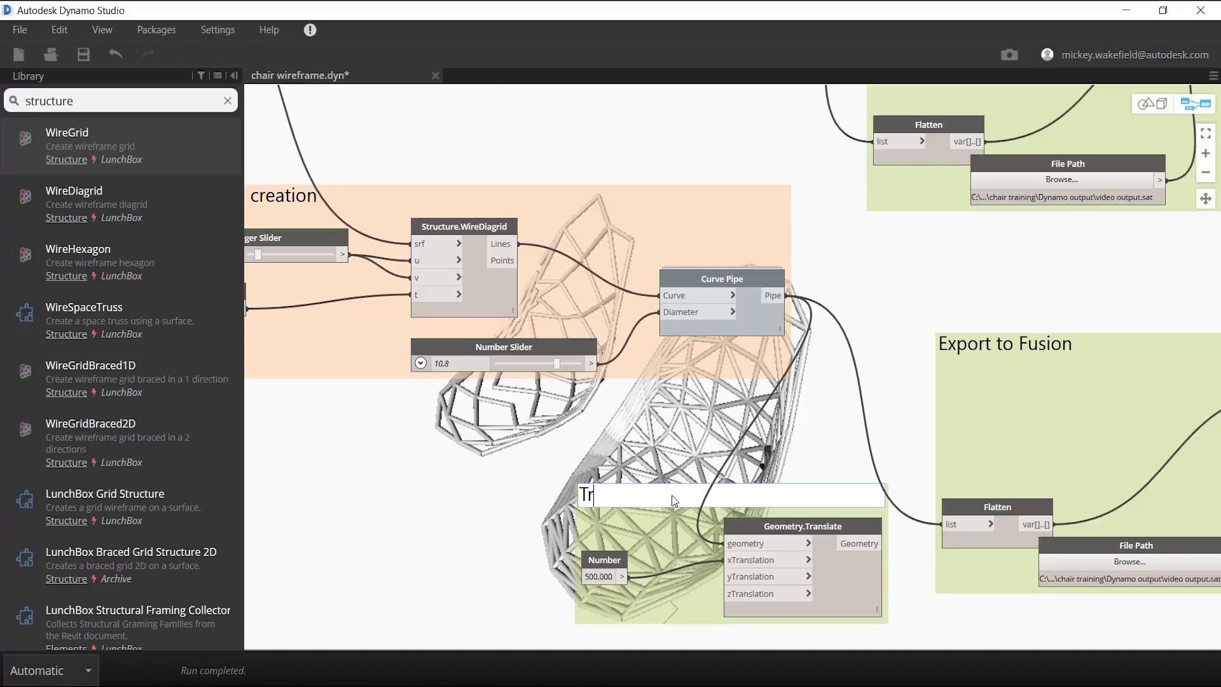
text(anslate tpp)
key(BackSpace)
key(BackSpace)
text(o see)
Step: Colour the 'Translate to see' group grey
right_click(662, 562)
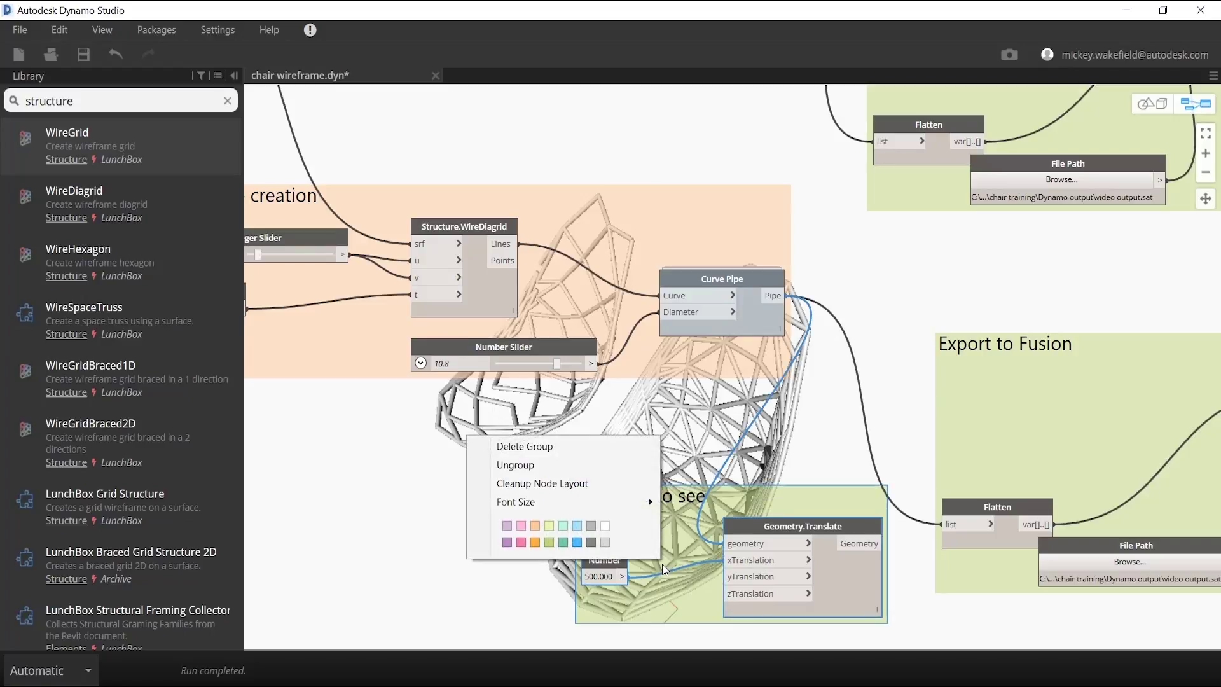
click(591, 528)
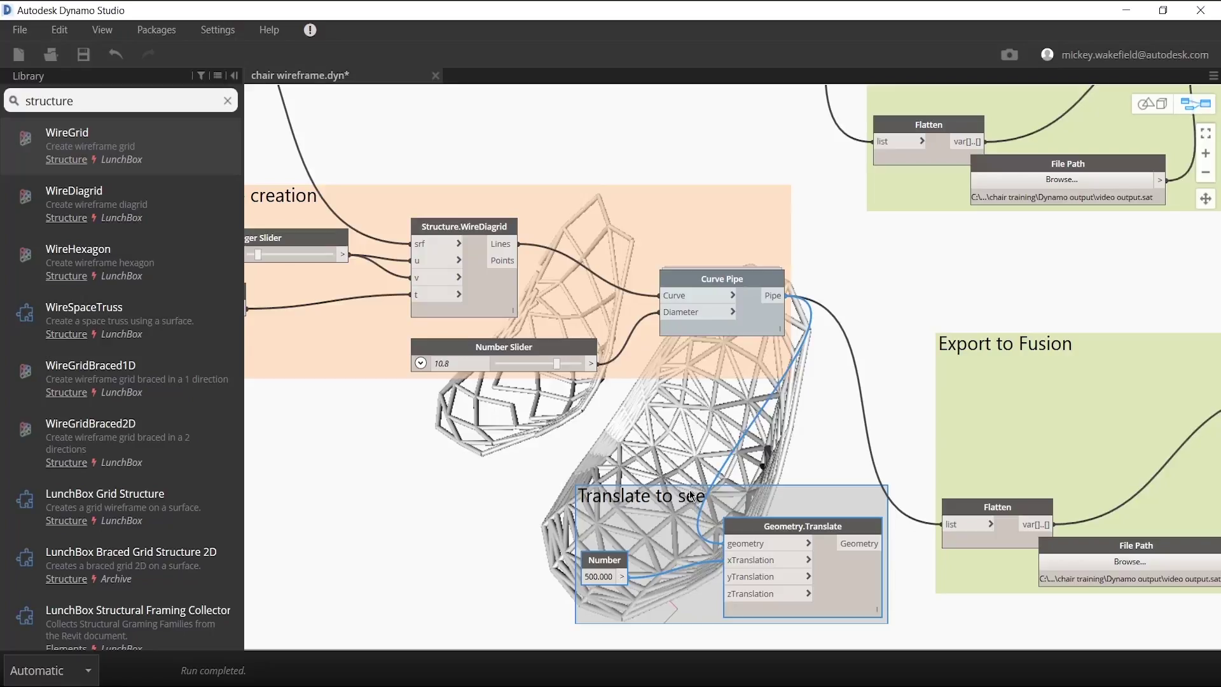
scroll(685, 496, down, 5)
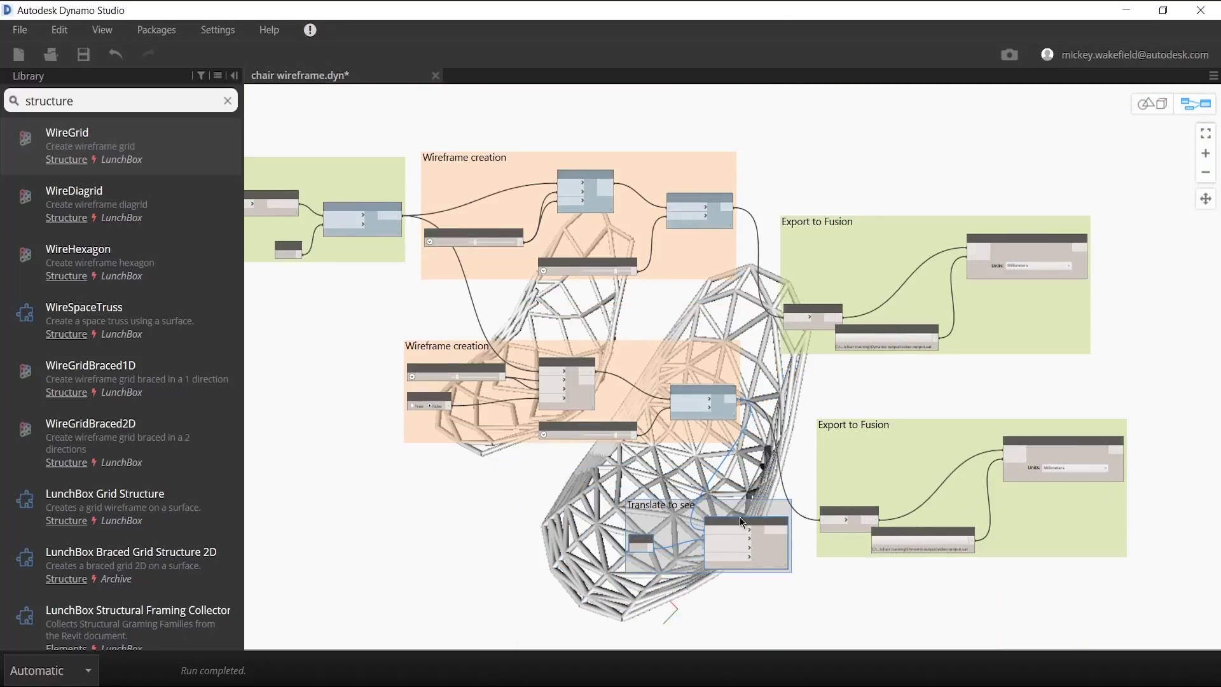
Step: Move the Translate to see and lower Wireframe creation groups down, then raise the lower division slider
drag(772, 558, 827, 610)
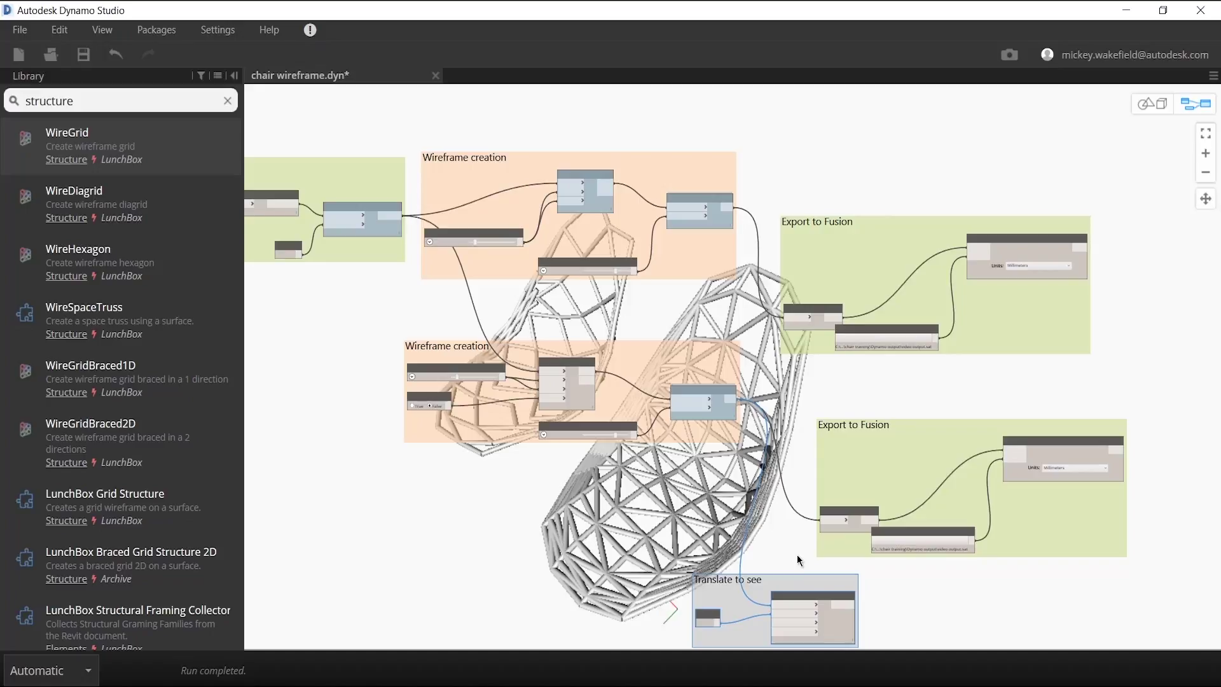
scroll(799, 558, up, 4)
scroll(799, 558, down, 5)
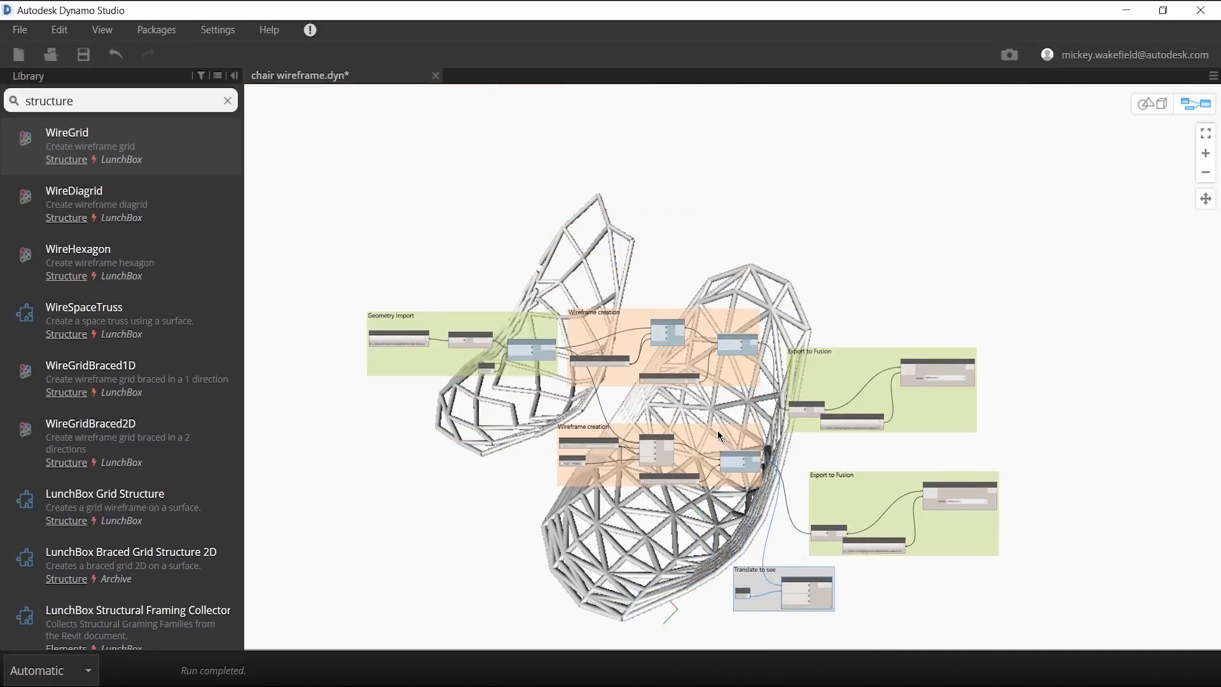
drag(717, 429, 735, 473)
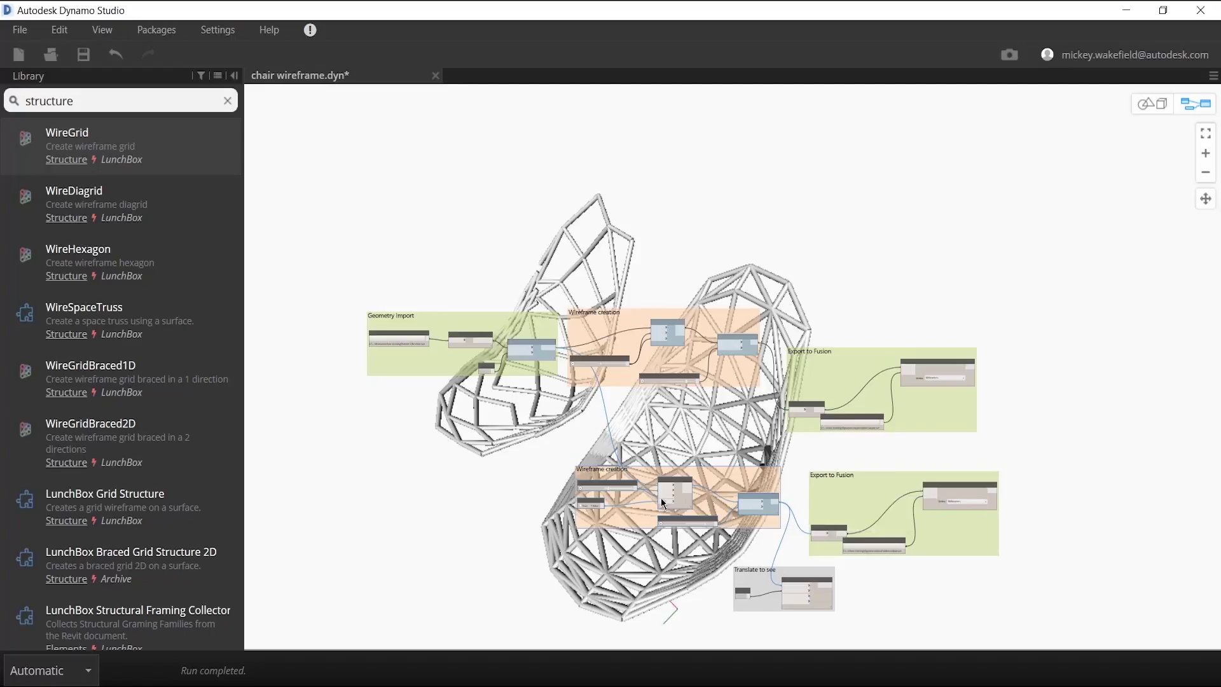
scroll(677, 513, up, 5)
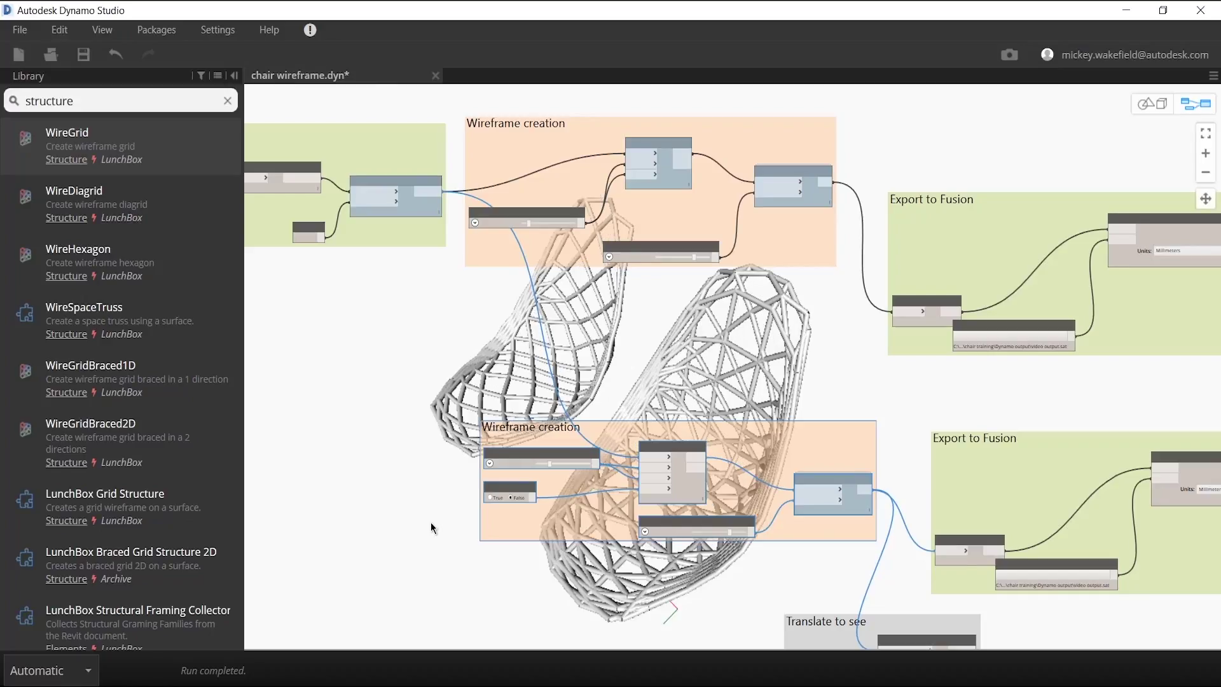
drag(549, 460, 558, 461)
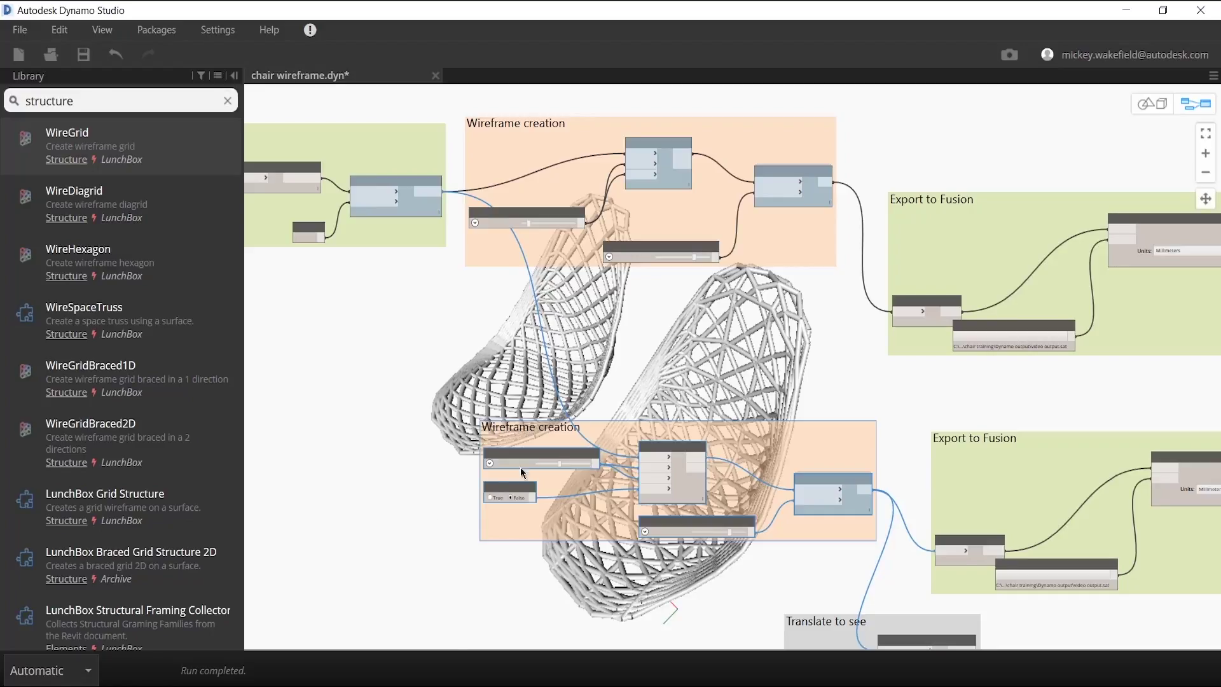
Step: Turn off Preview on the lower group's line-producing WireDiagrid node so only pipes show
right_click(819, 517)
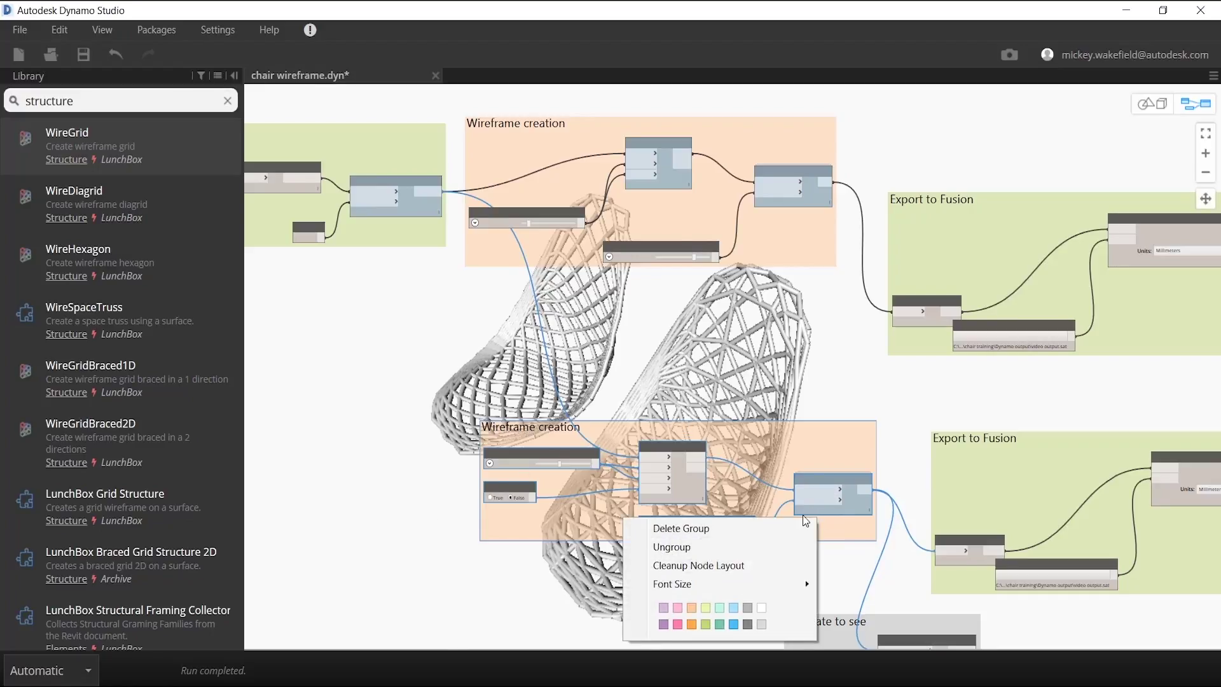
right_click(834, 509)
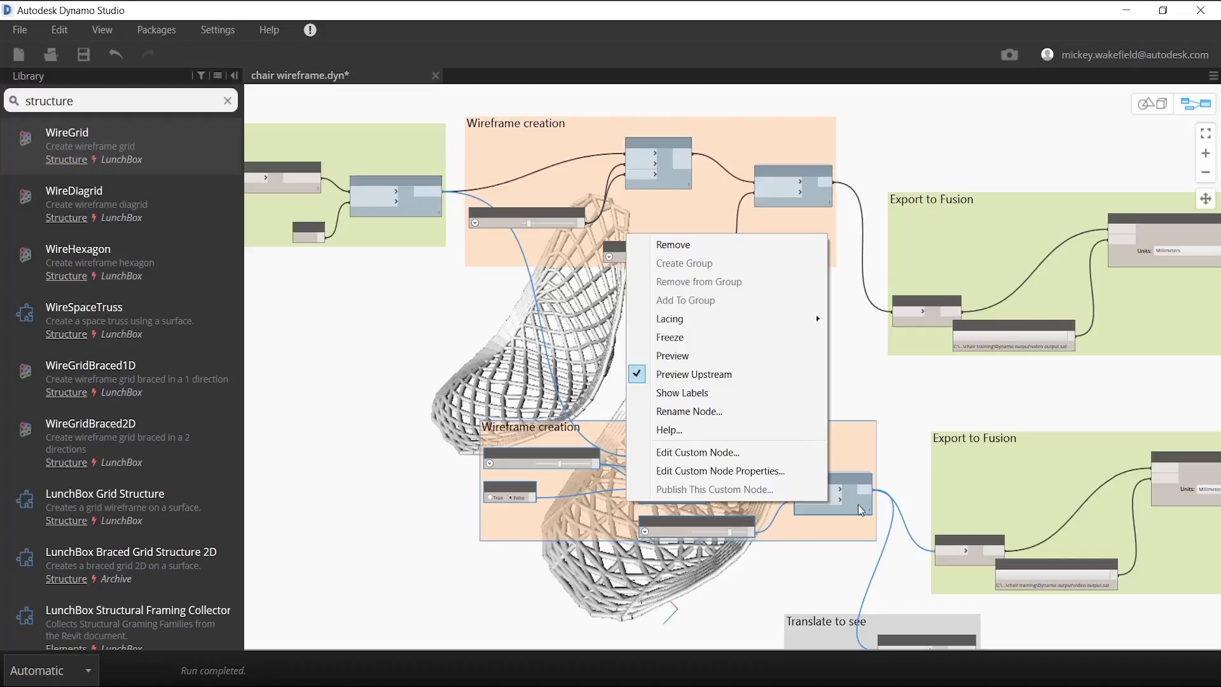
click(858, 507)
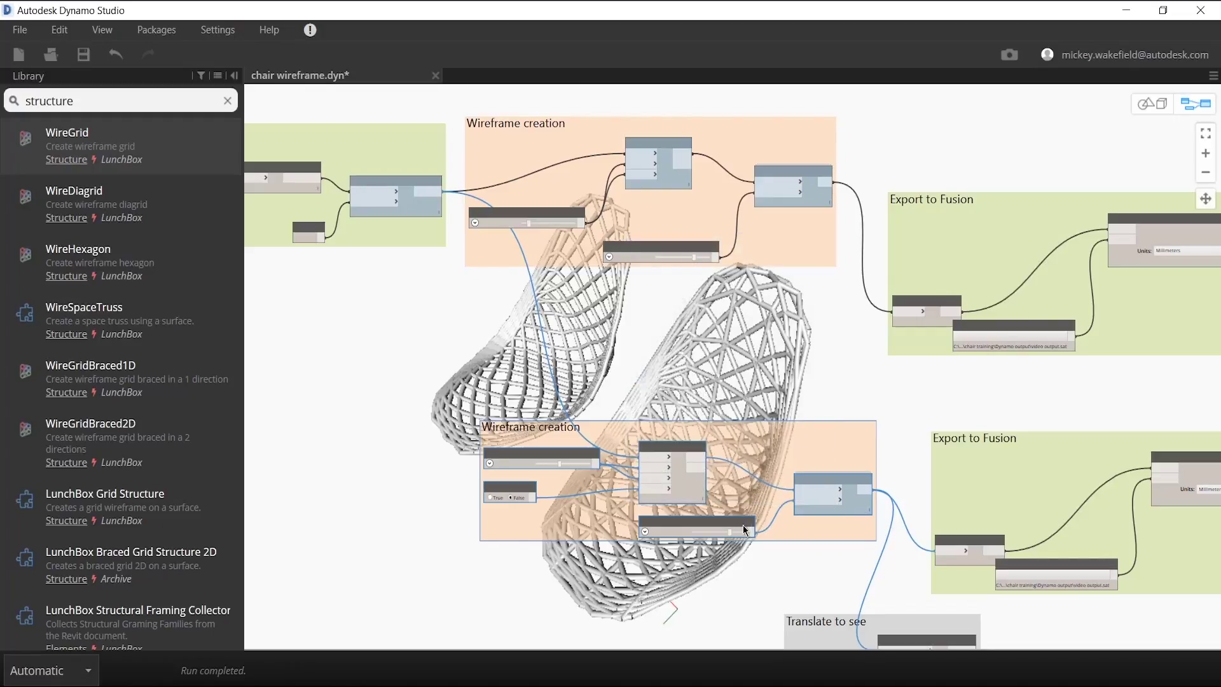
right_click(693, 497)
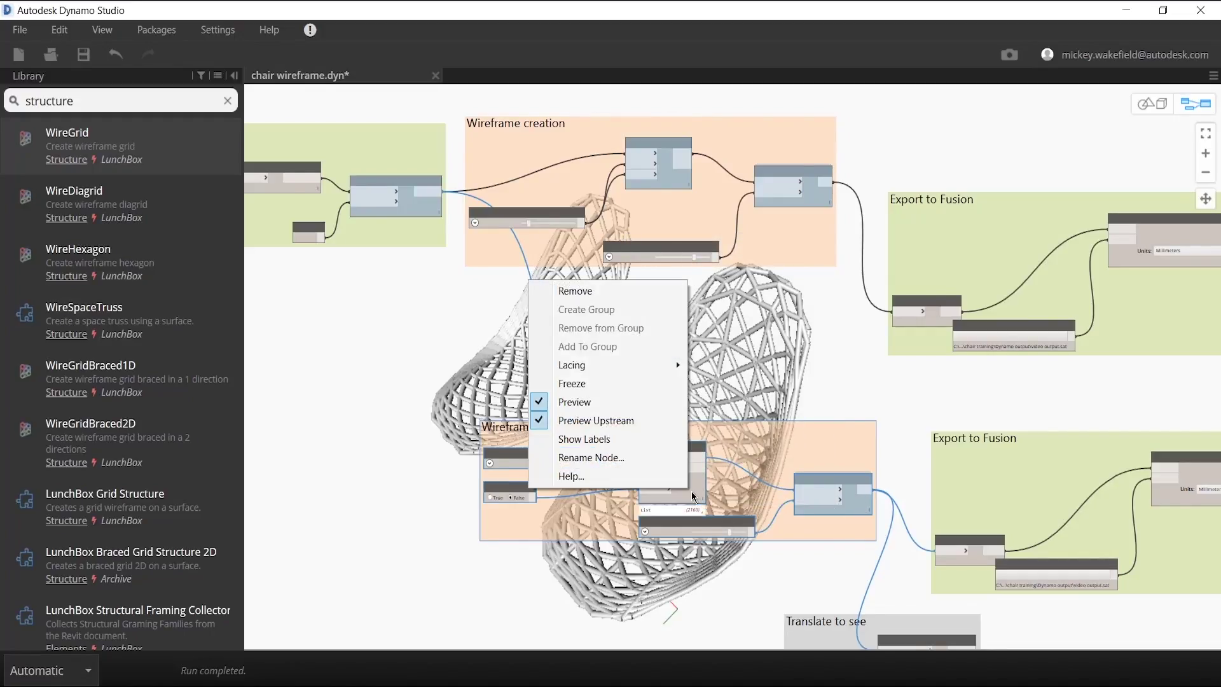
click(604, 420)
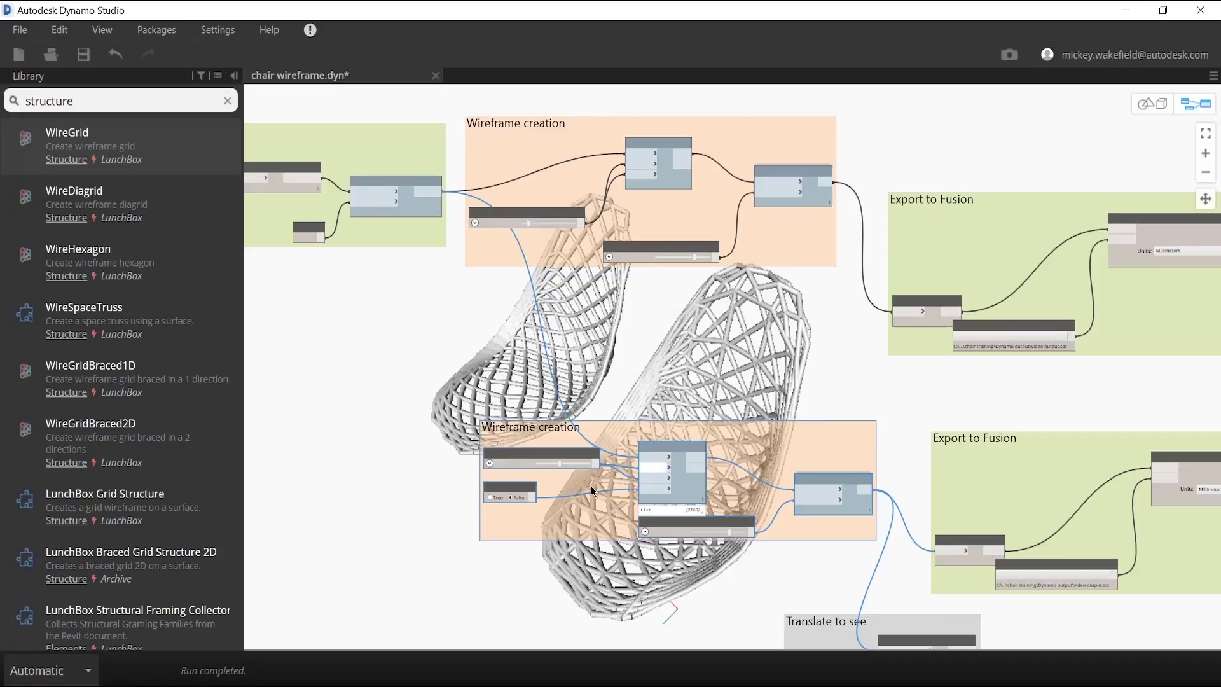
right_click(962, 562)
click(879, 475)
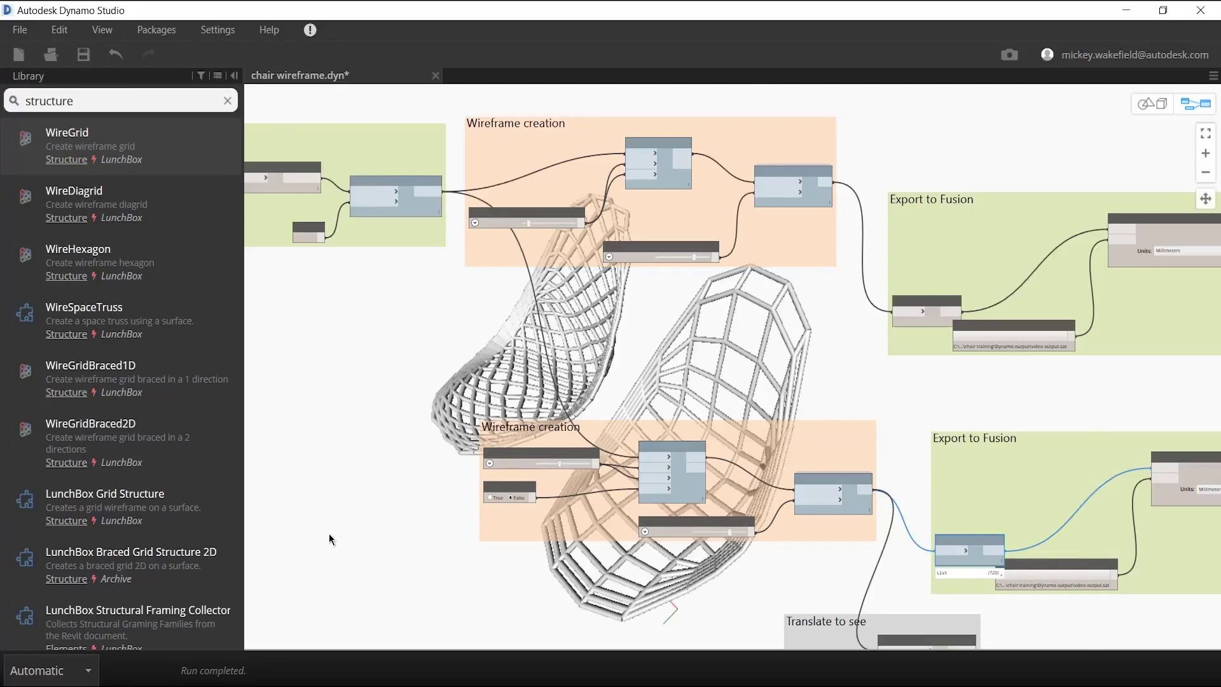
Step: Copy the three chair groups, paste them, and move the pasted Wireframe creation group up
scroll(329, 533, down, 5)
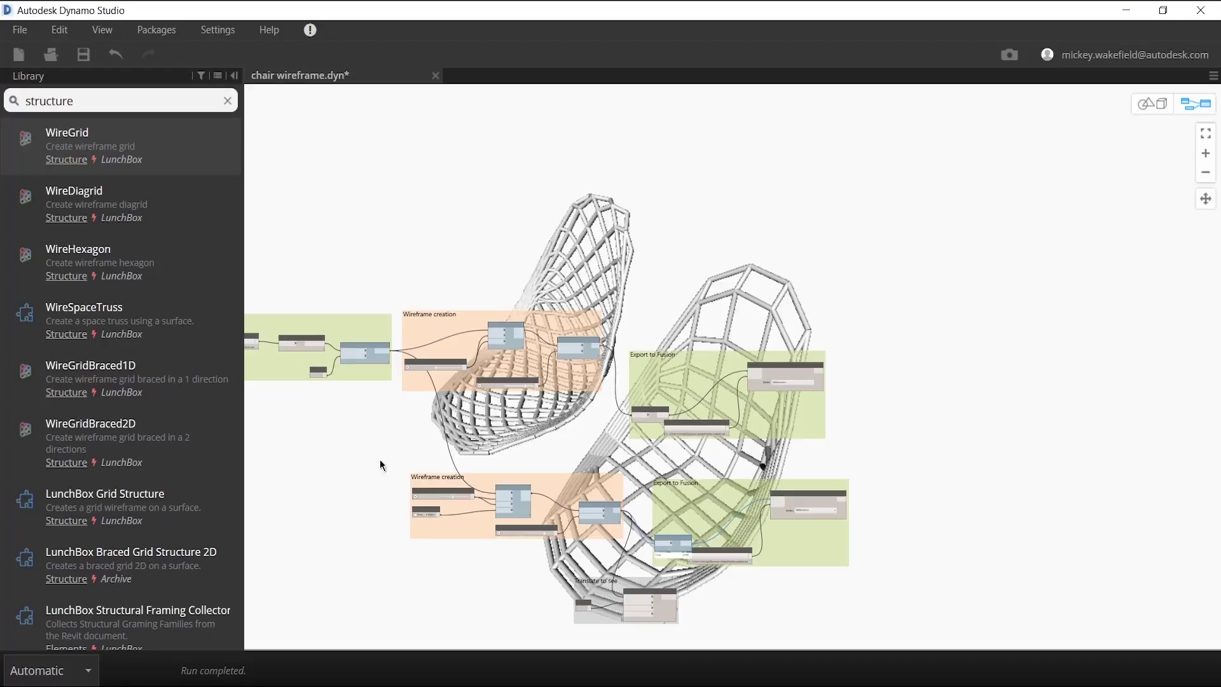
drag(361, 452, 866, 641)
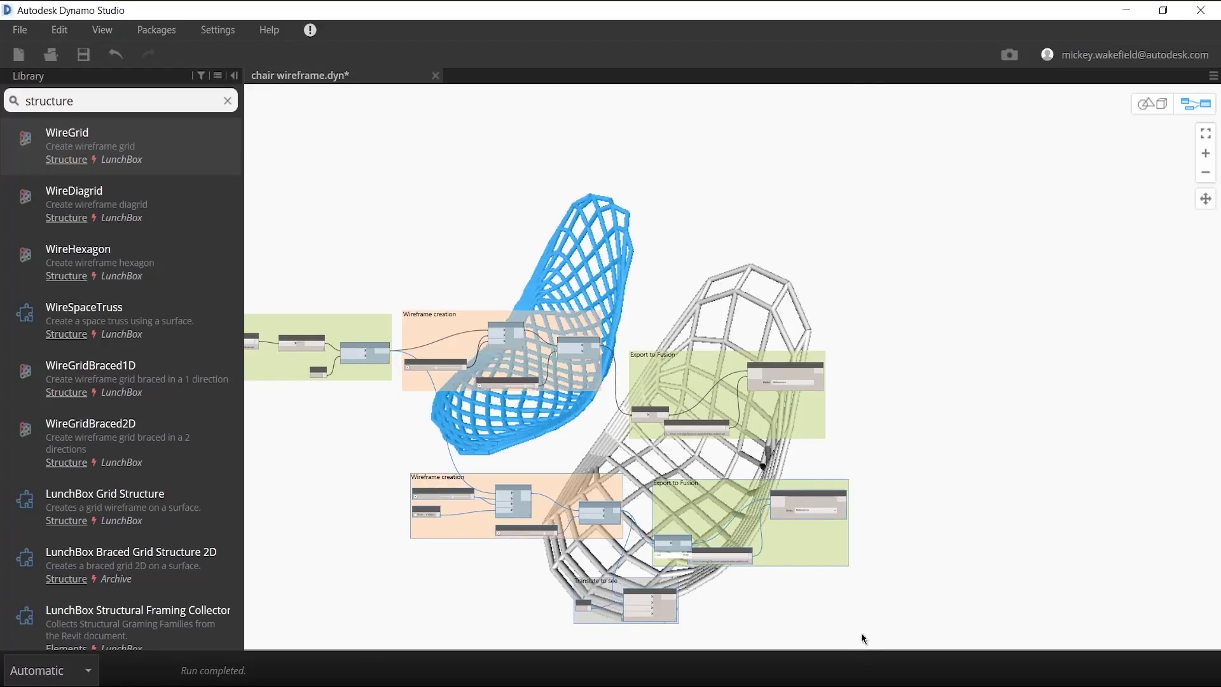
click(955, 498)
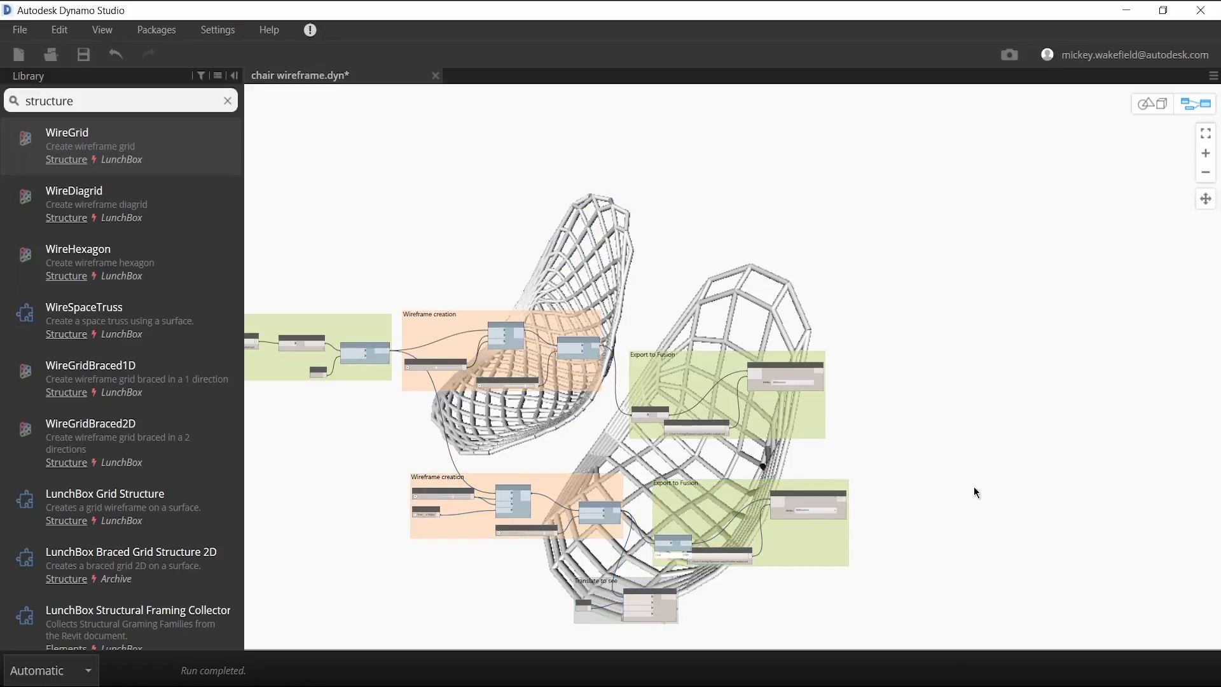
key(ctrl+v)
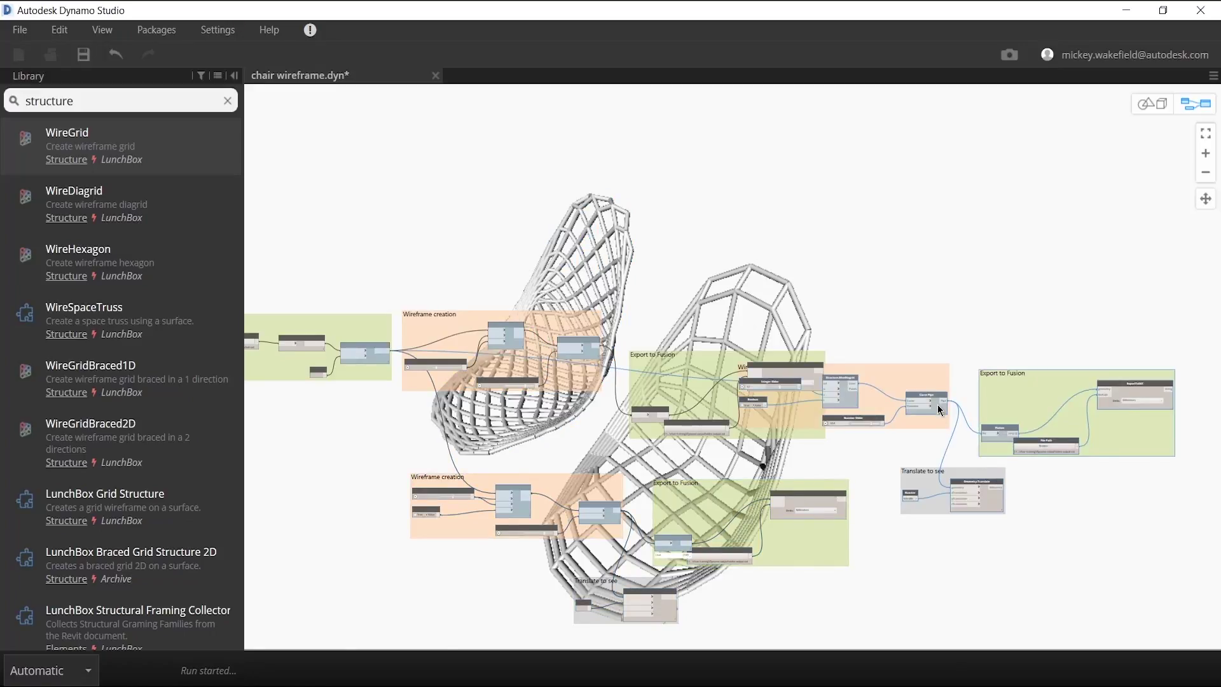
drag(917, 325, 918, 216)
Step: Move the copied Export to Fusion and Translate to see groups up and set the Number to -500
drag(1053, 384, 1059, 219)
drag(983, 471, 992, 351)
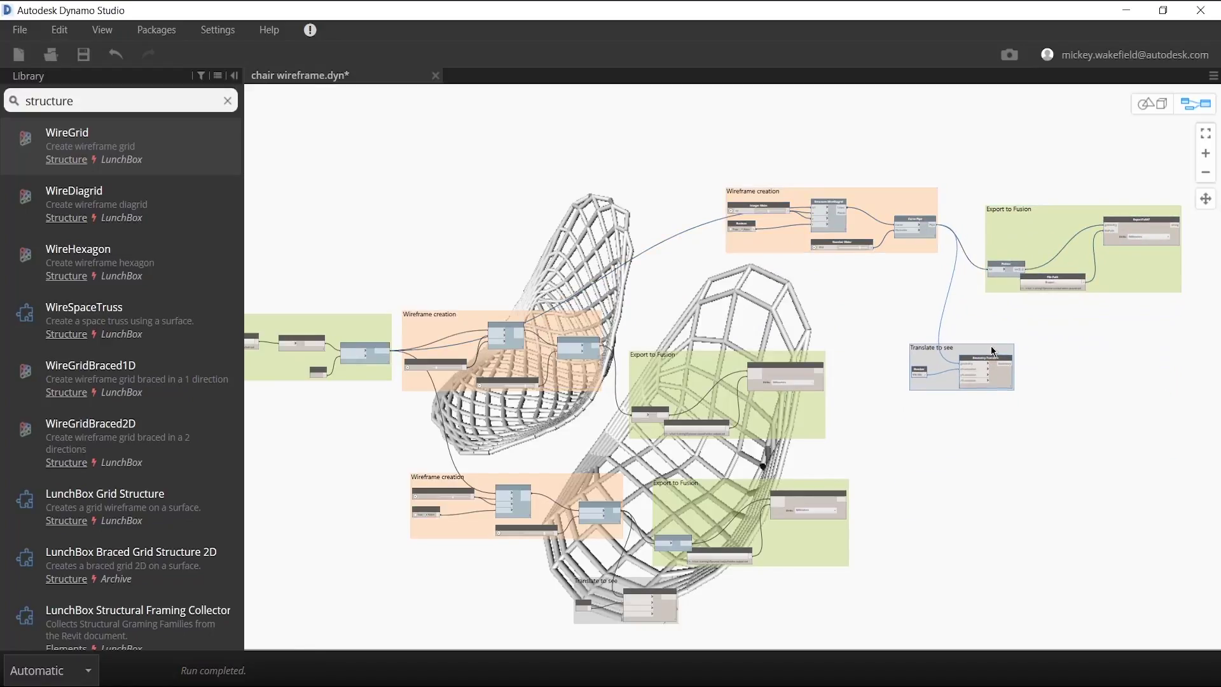
scroll(921, 378, up, 5)
double_click(920, 373)
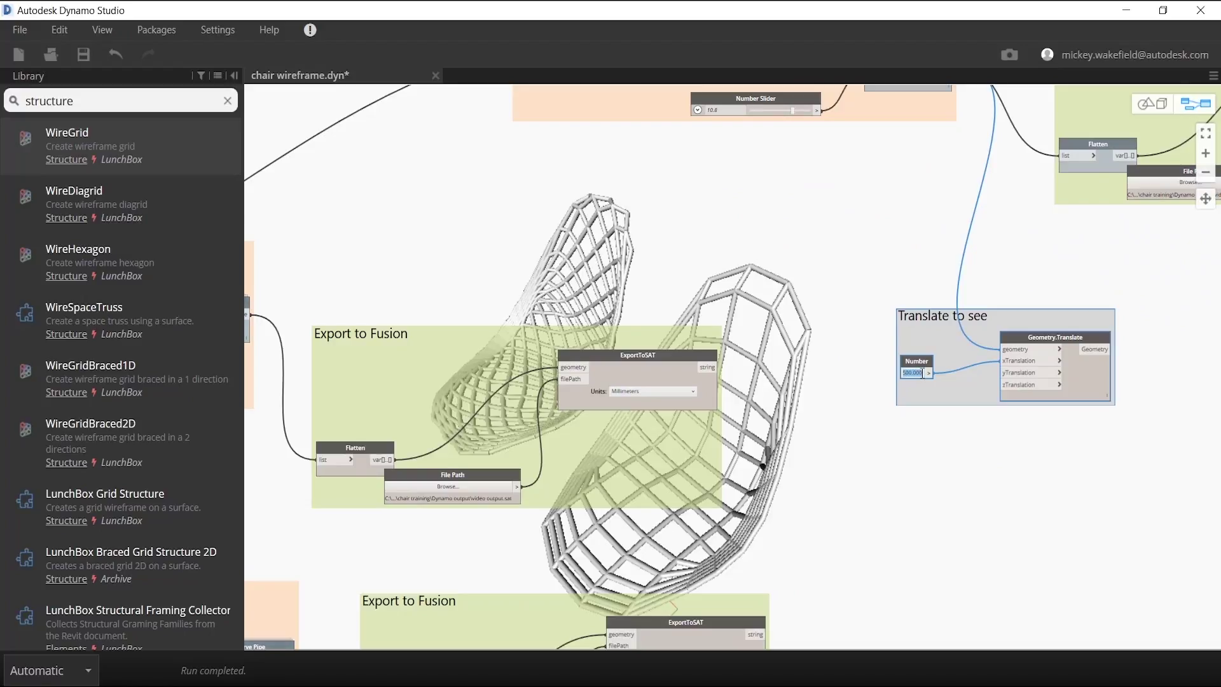
text(-500)
click(951, 428)
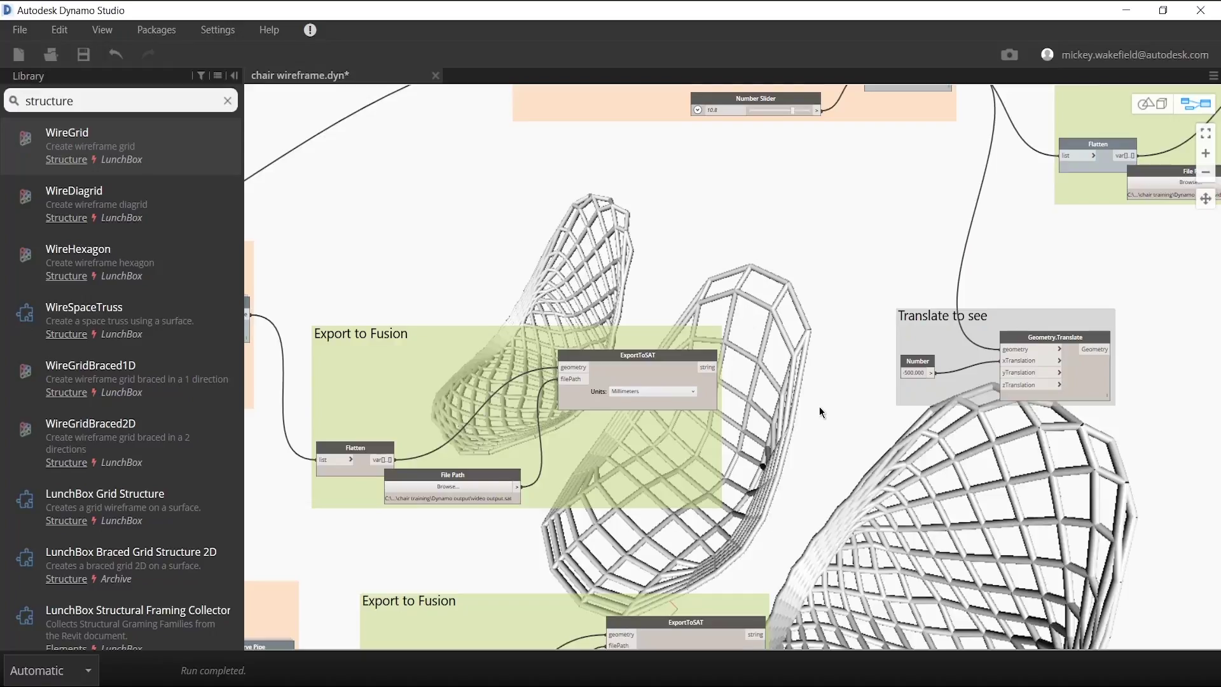
scroll(826, 345, down, 3)
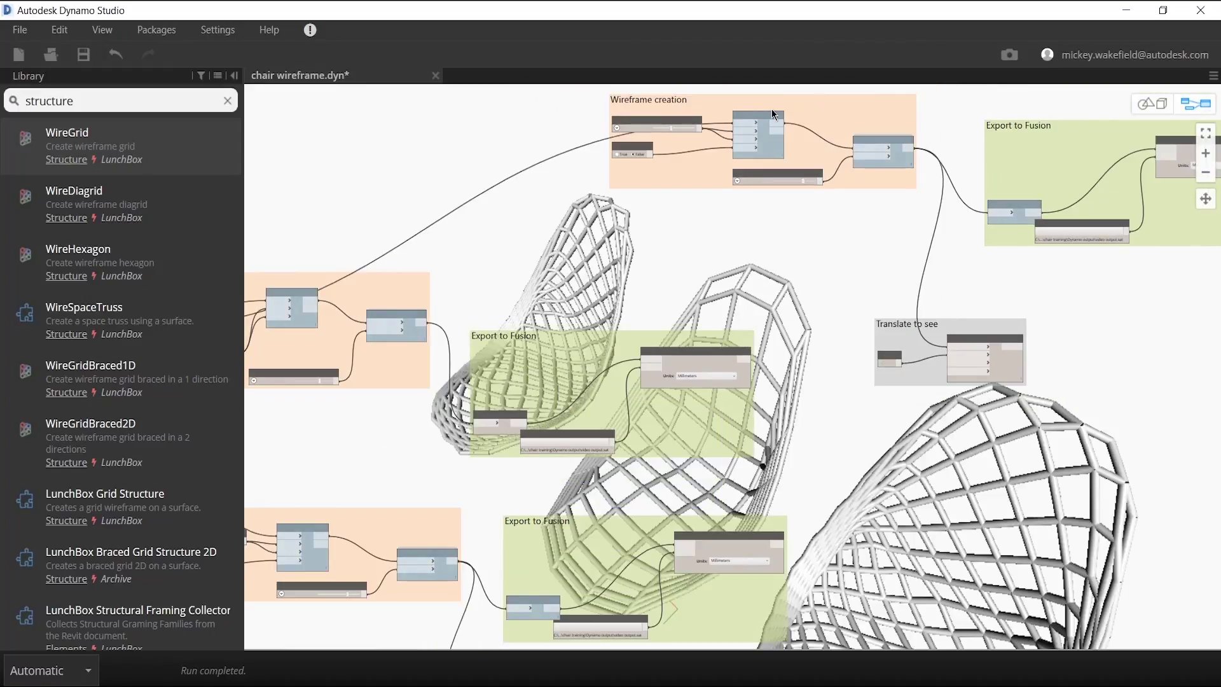
Step: Delete the Structure.WireDiagrid node from the copied Wireframe creation group
scroll(765, 111, down, 2)
scroll(765, 112, up, 5)
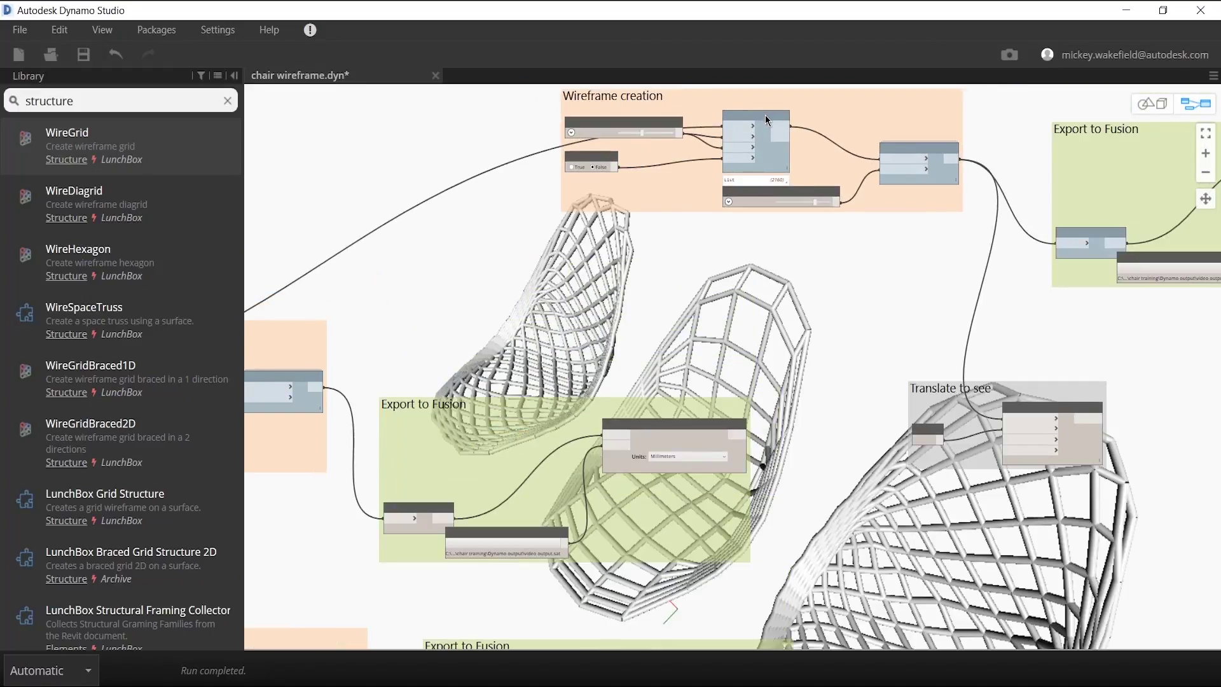
scroll(765, 120, up, 3)
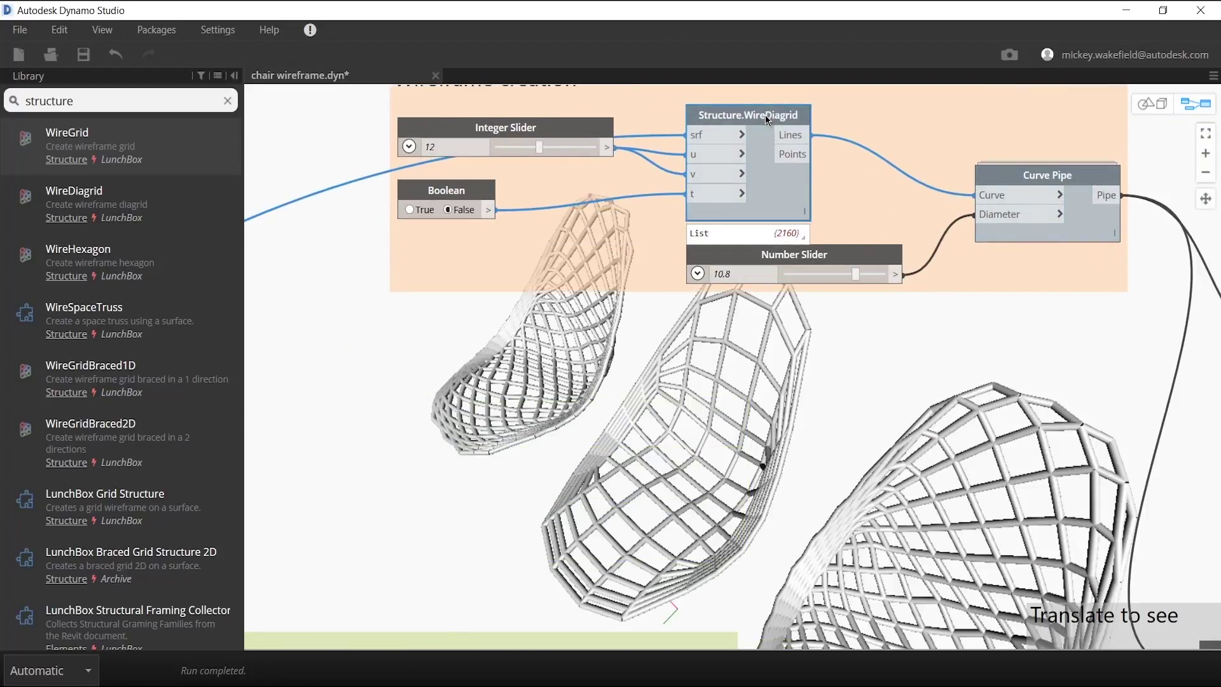
key(Delete)
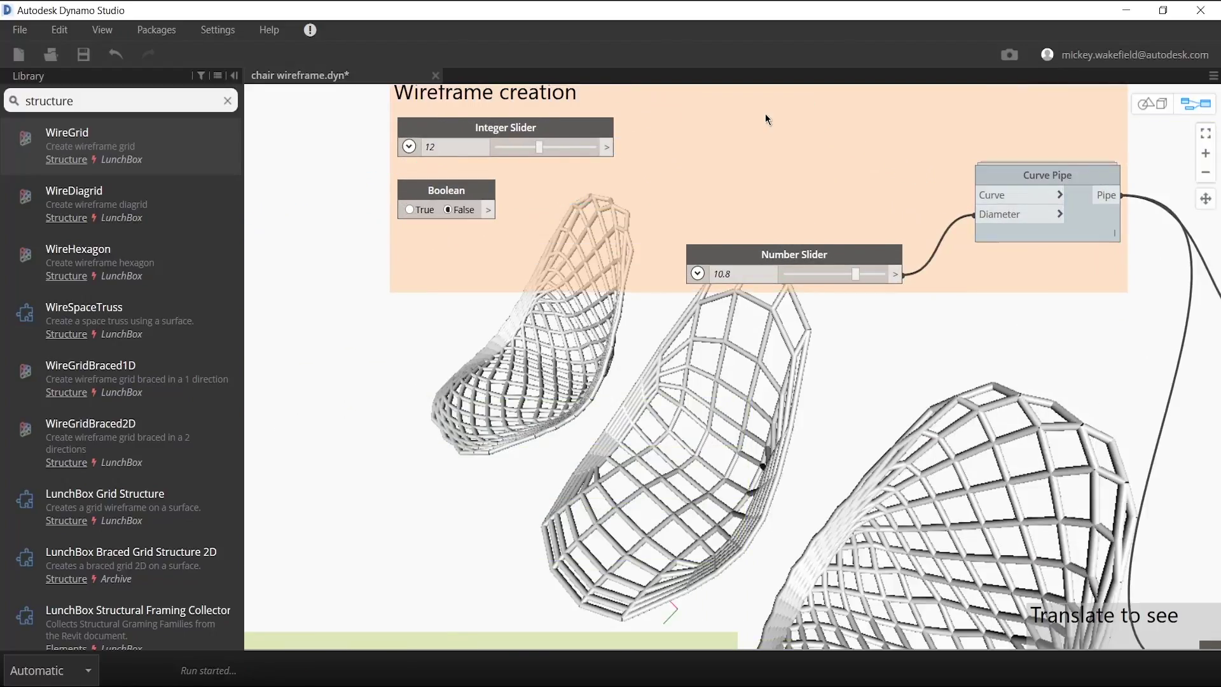
Step: Add a Structure.WireHexagon node from the Library and move it into the Wireframe creation group
mouse_move(123, 277)
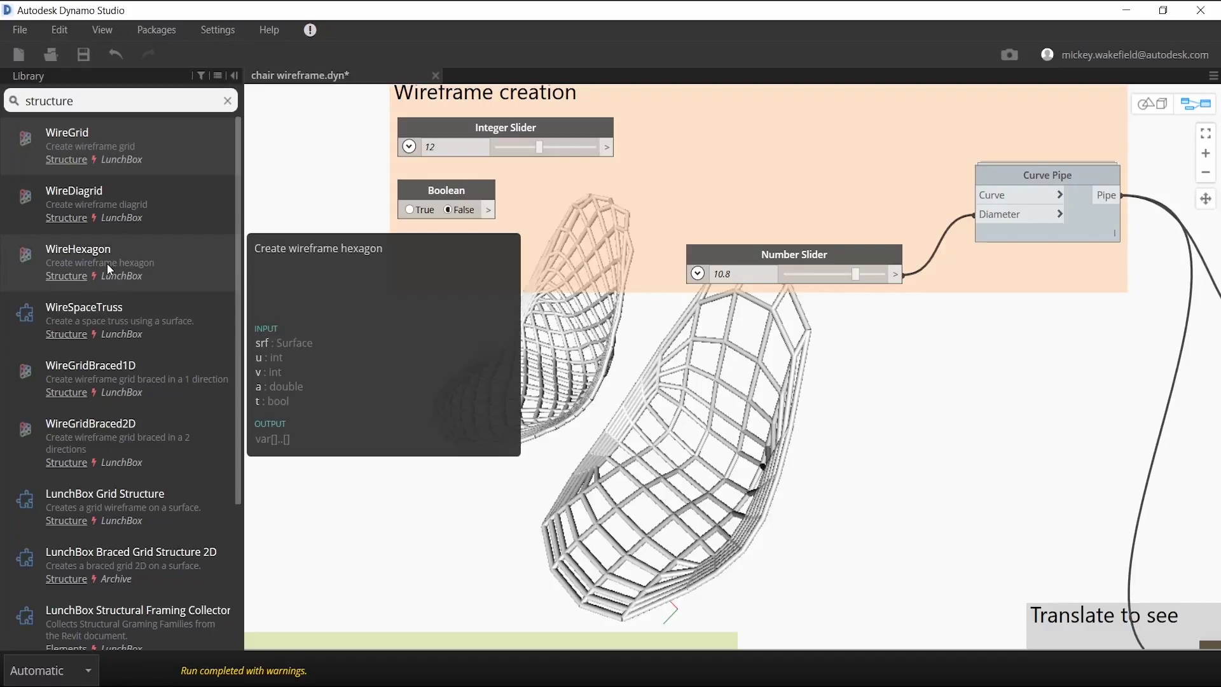
click(107, 263)
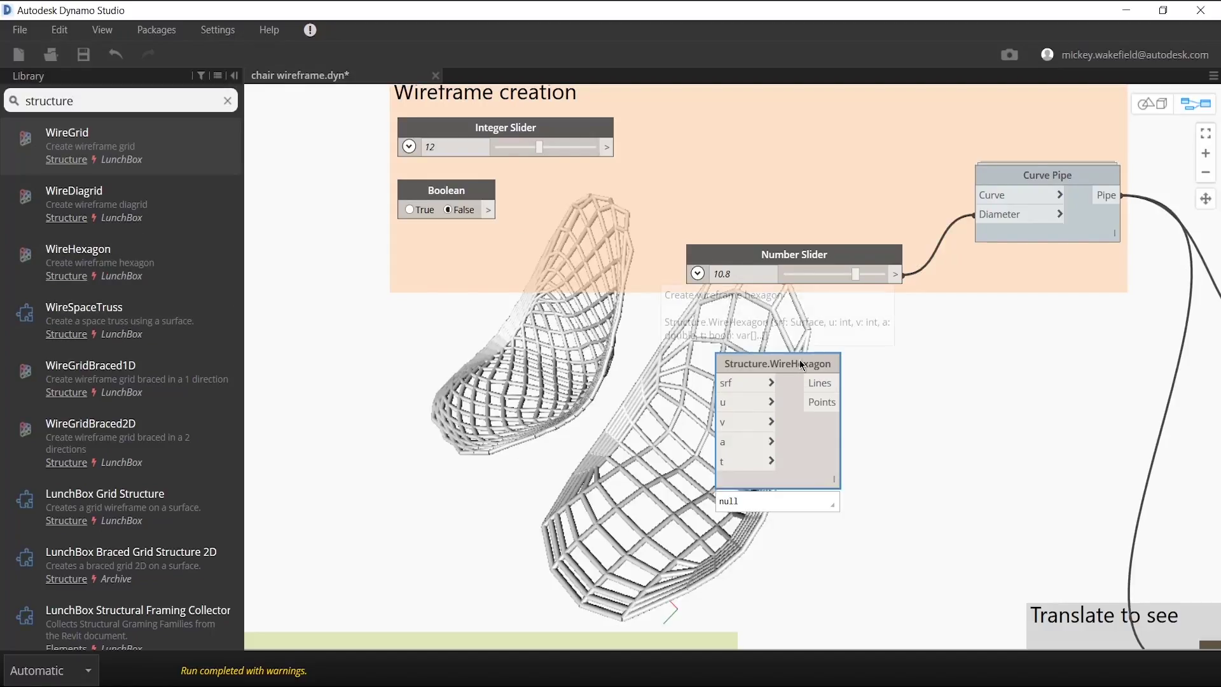
scroll(793, 372, down, 5)
drag(794, 362, 805, 199)
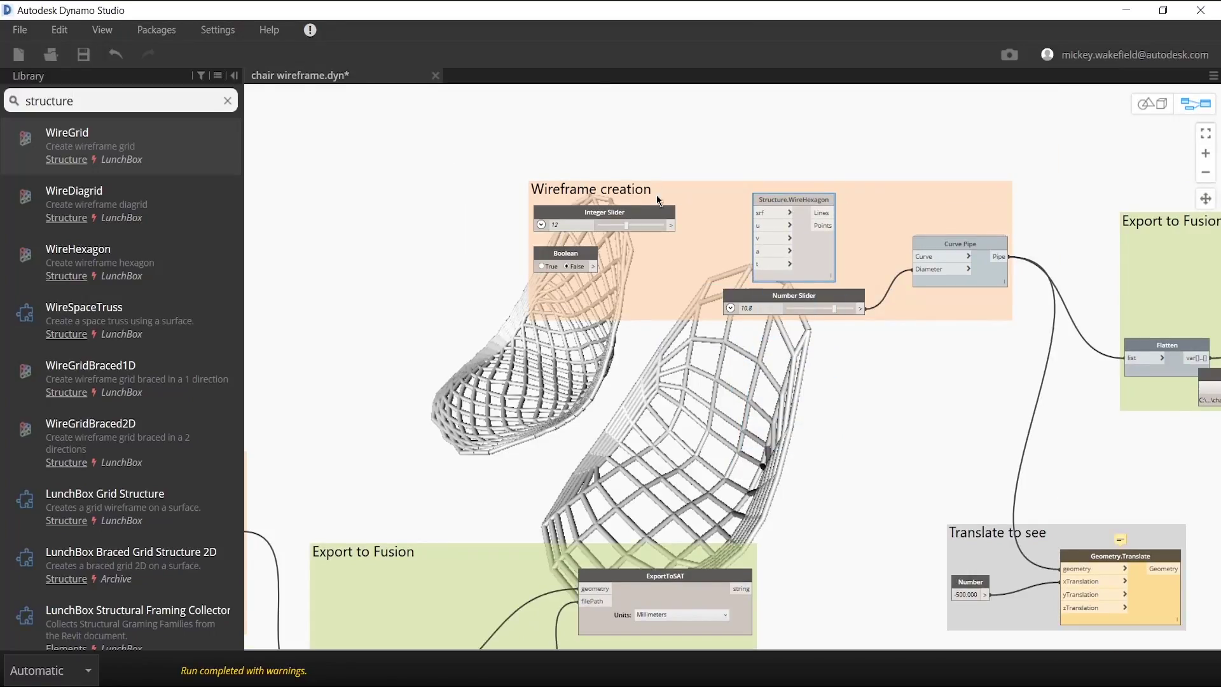
drag(492, 152, 1025, 341)
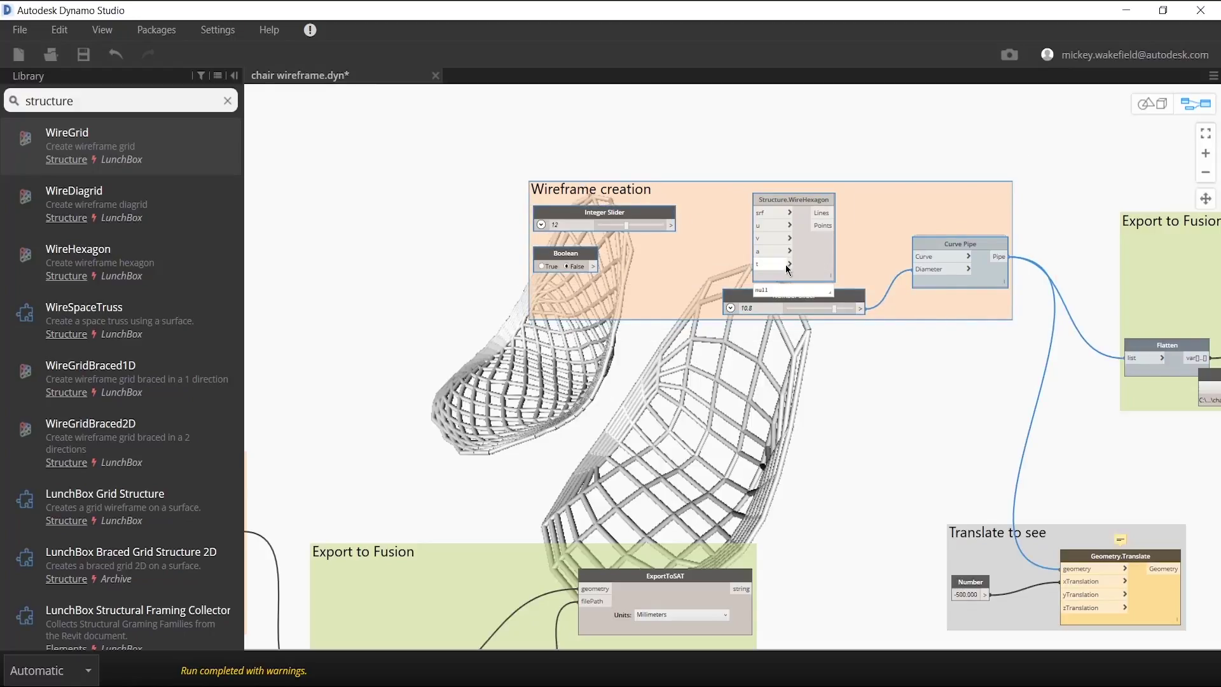
Step: Add WireHexagon to the group and wire Integer Slider to its u and v, Boolean to t
right_click(826, 260)
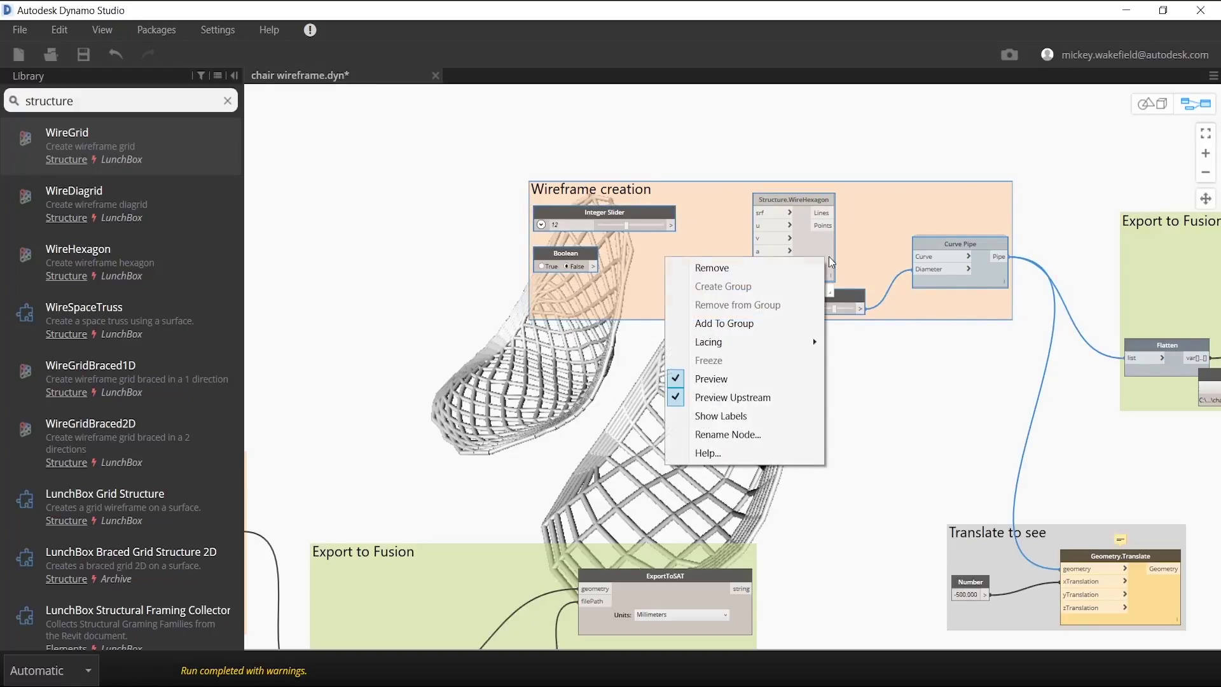
click(754, 322)
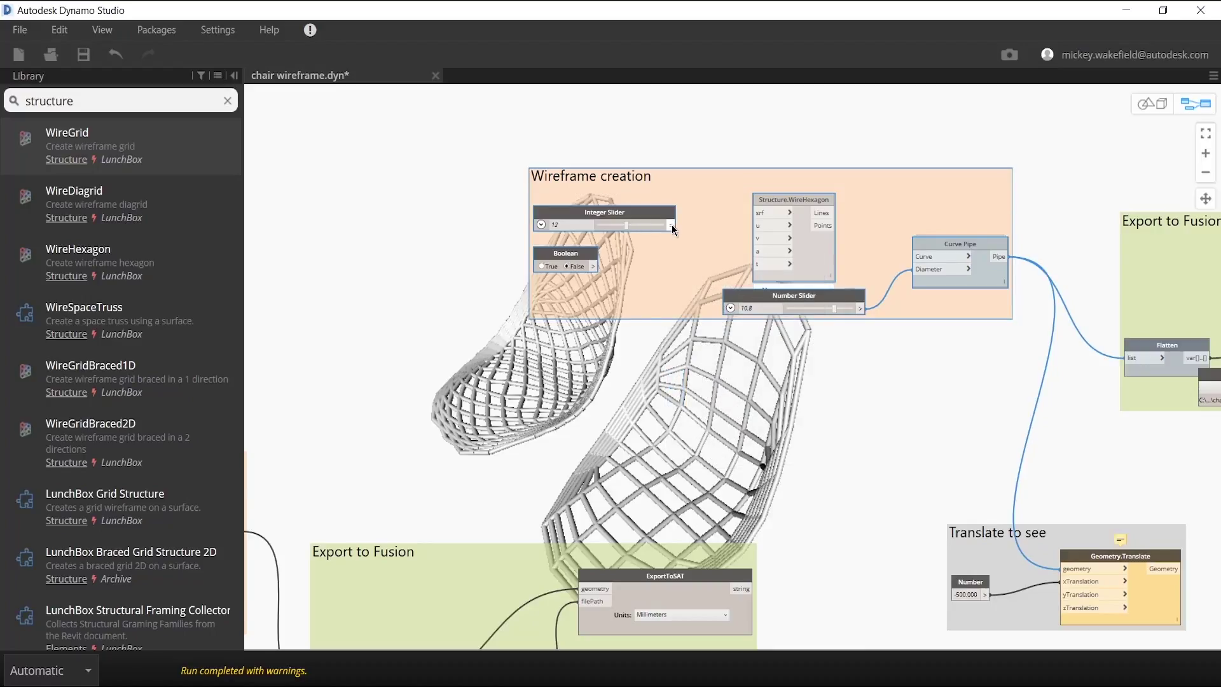
click(759, 224)
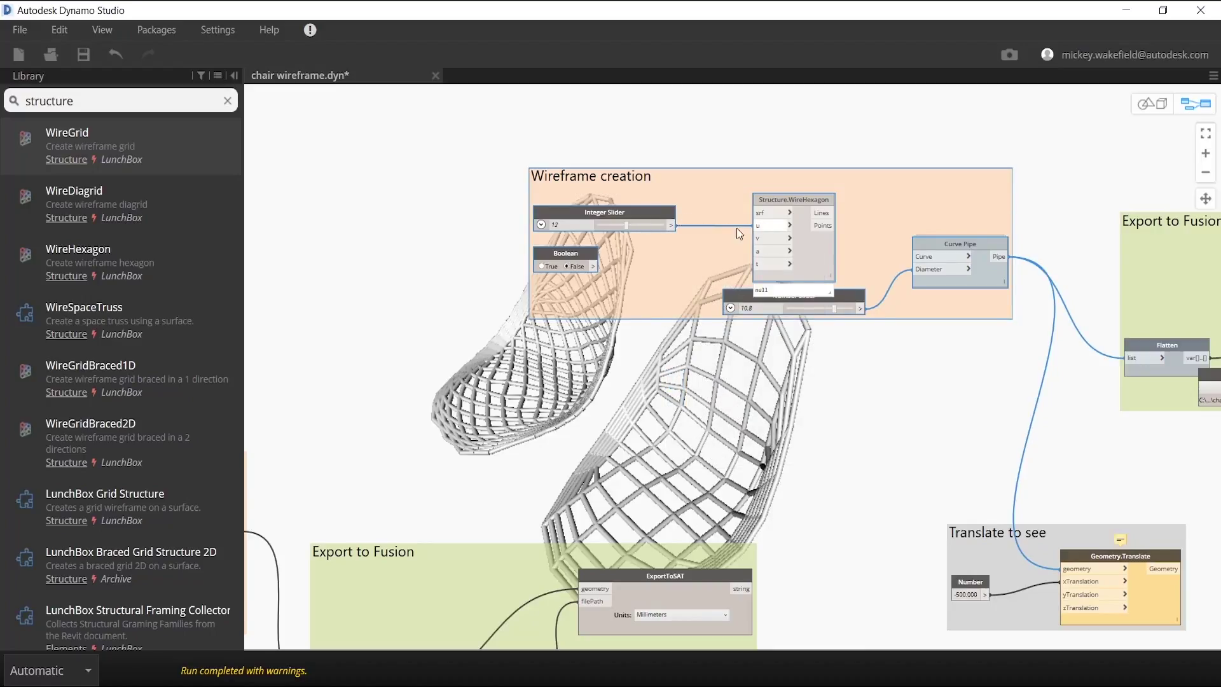
click(672, 225)
click(765, 243)
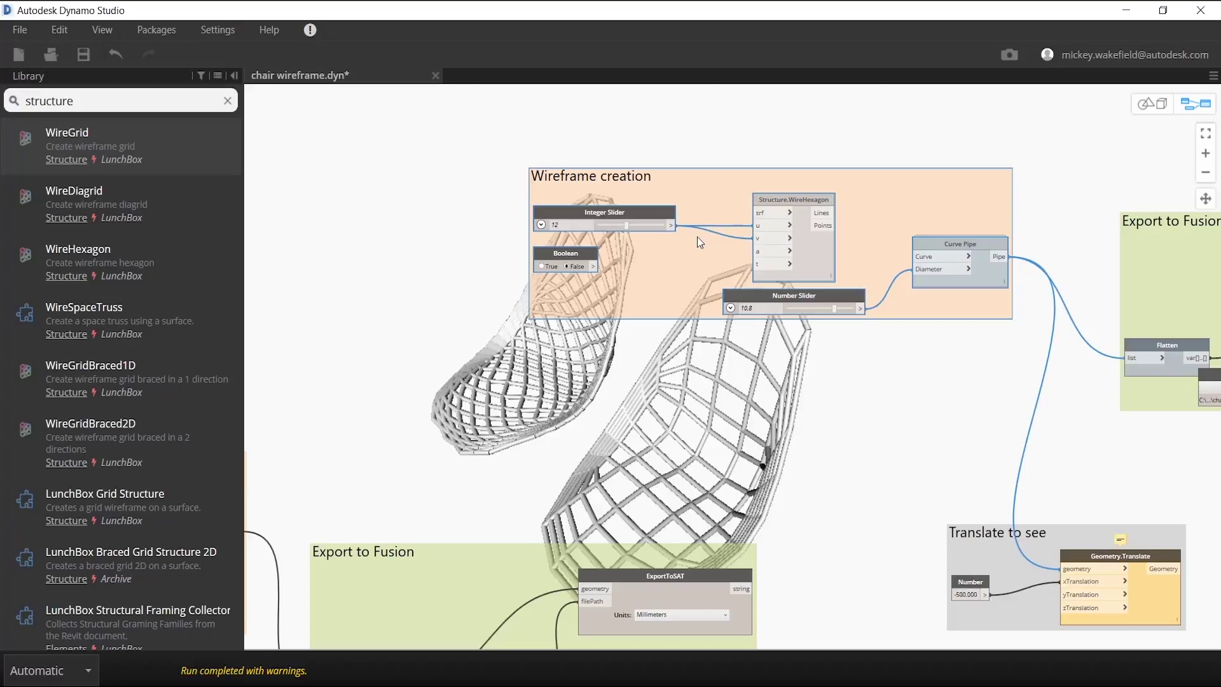
click(594, 267)
click(764, 265)
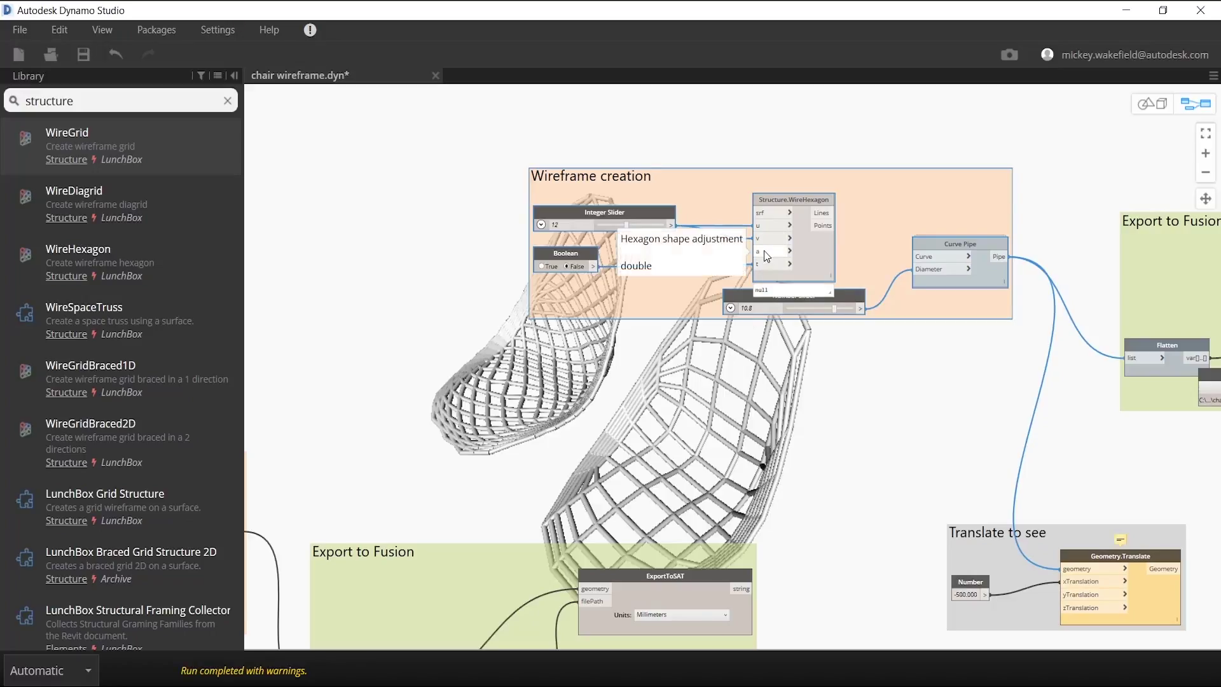
Step: Place a Number Slider set to 1 in Wireframe creation and wire it to WireHexagon's a input
right_click(414, 242)
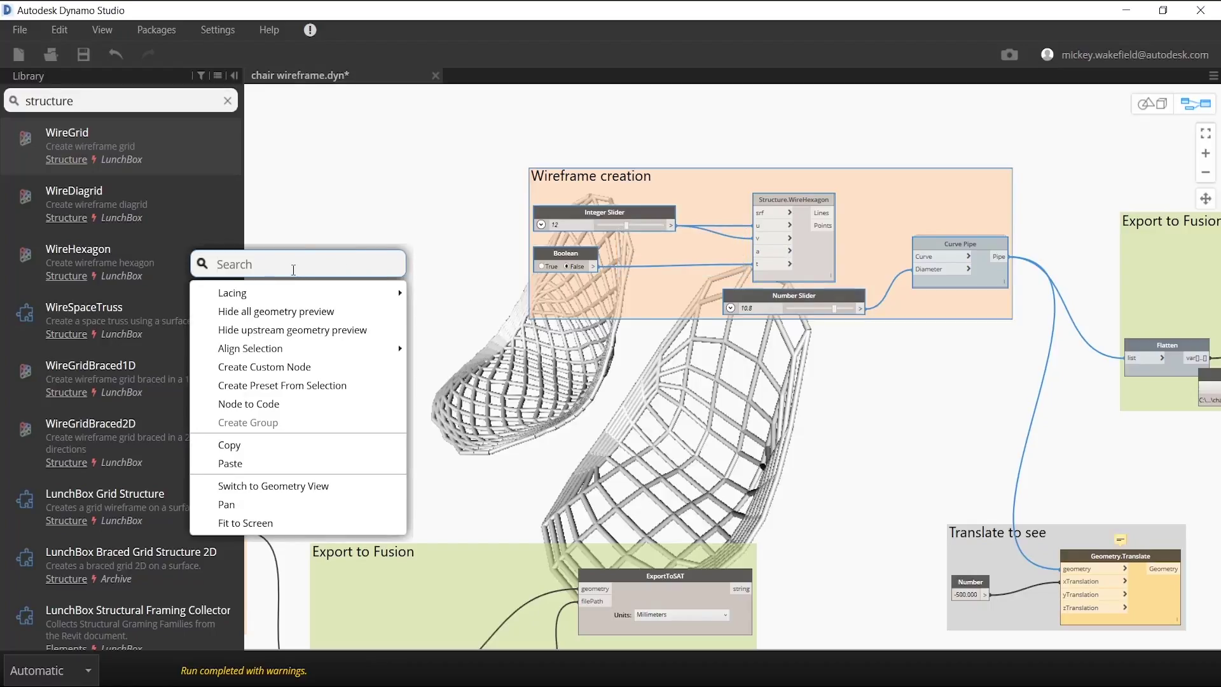
text(number)
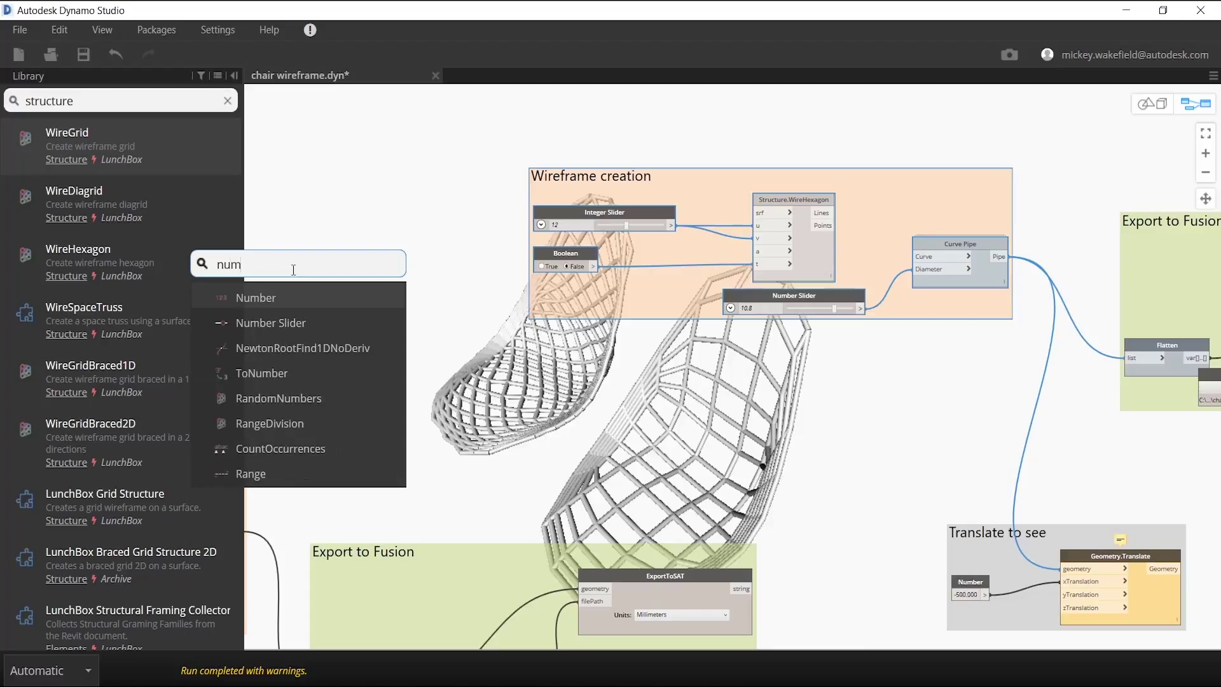
click(251, 325)
drag(294, 335, 650, 253)
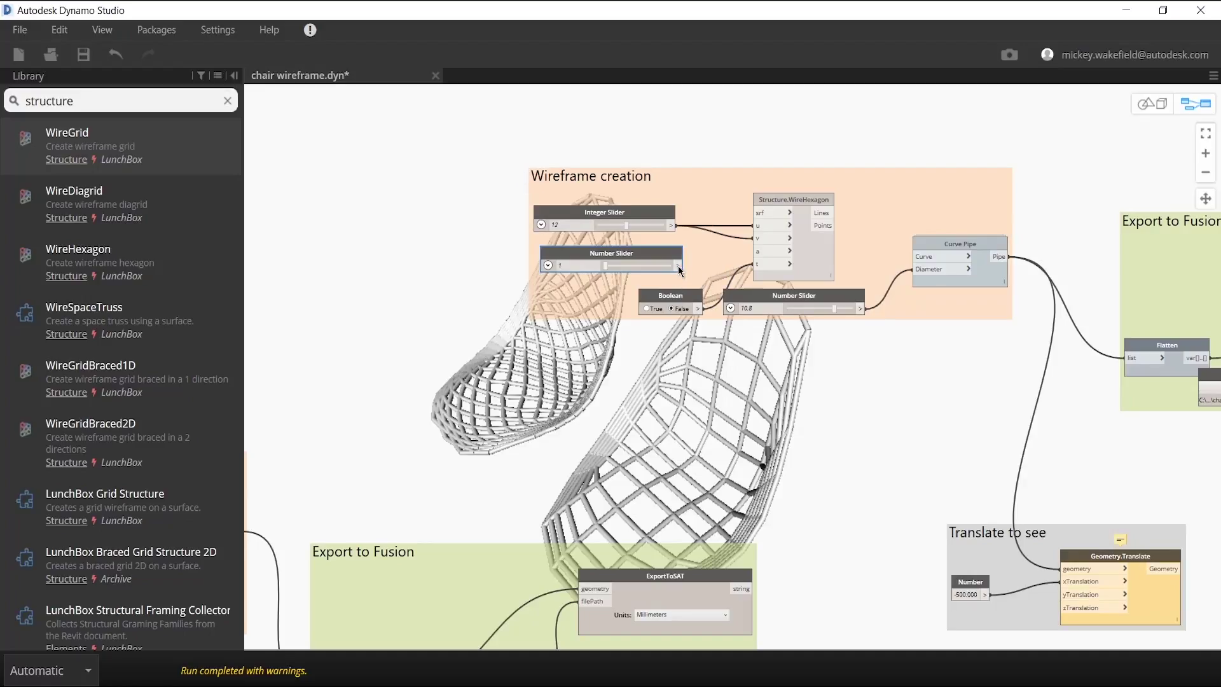
click(678, 265)
click(758, 252)
drag(491, 150, 1038, 355)
Step: Add the Number Slider to the Wireframe creation group and apply Cleanup Node Layout to it
right_click(698, 250)
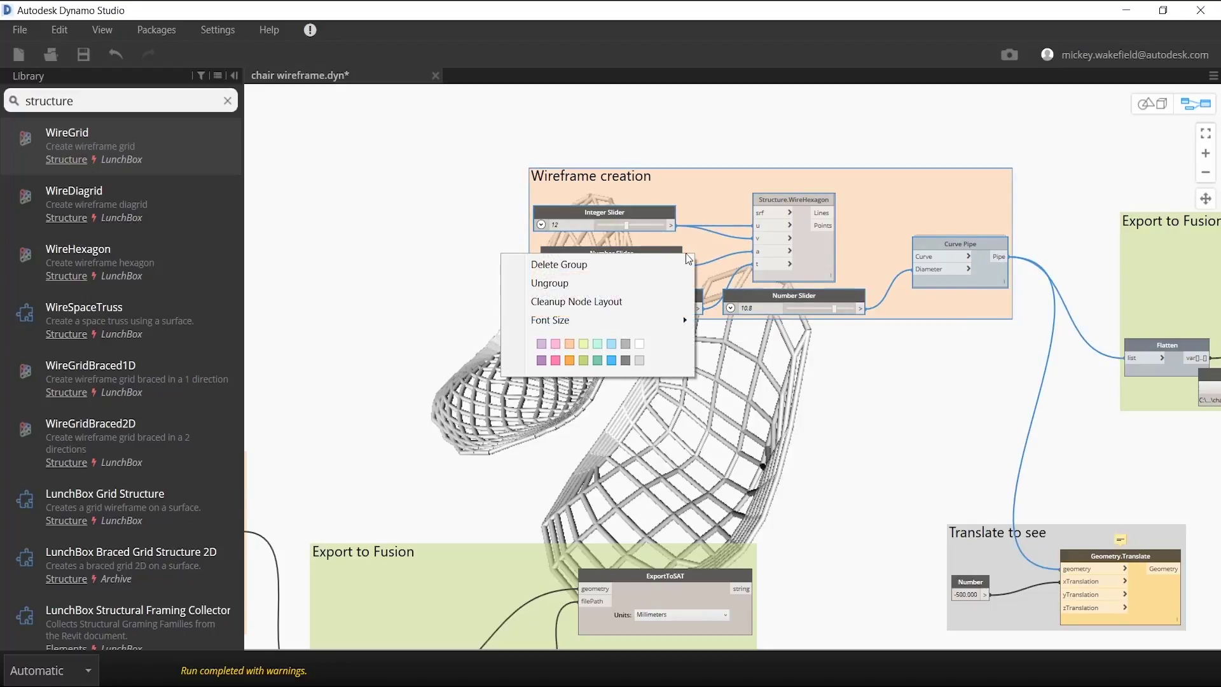
click(507, 207)
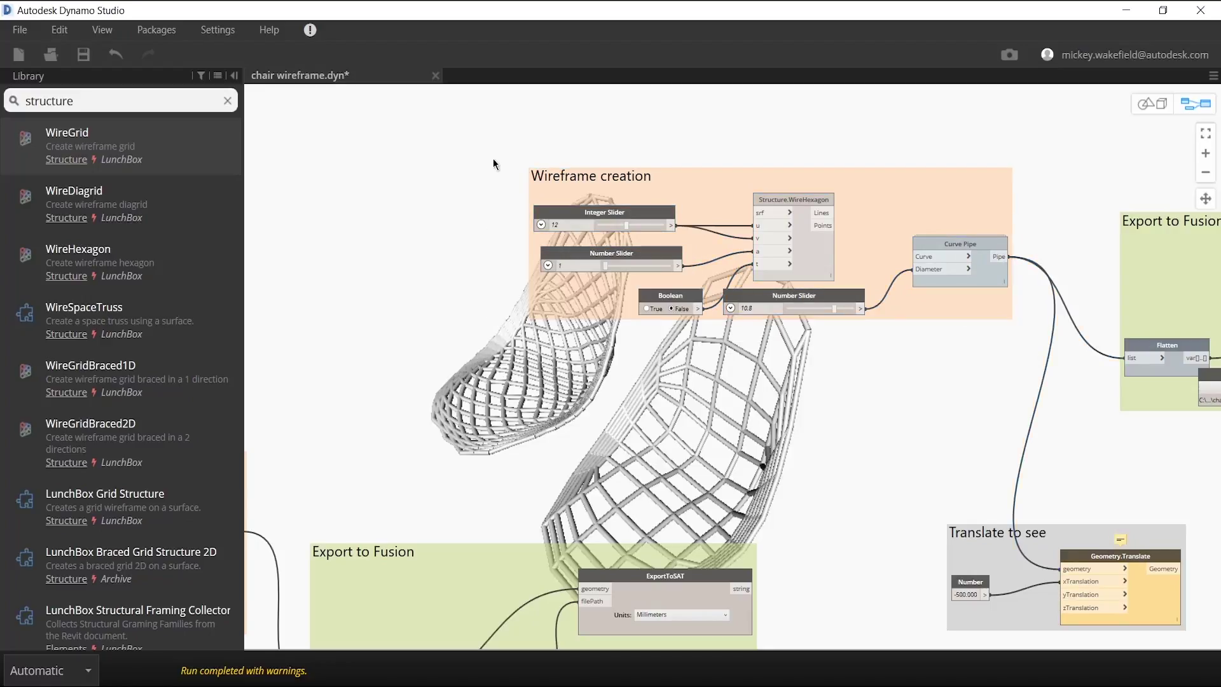
drag(494, 164, 1023, 346)
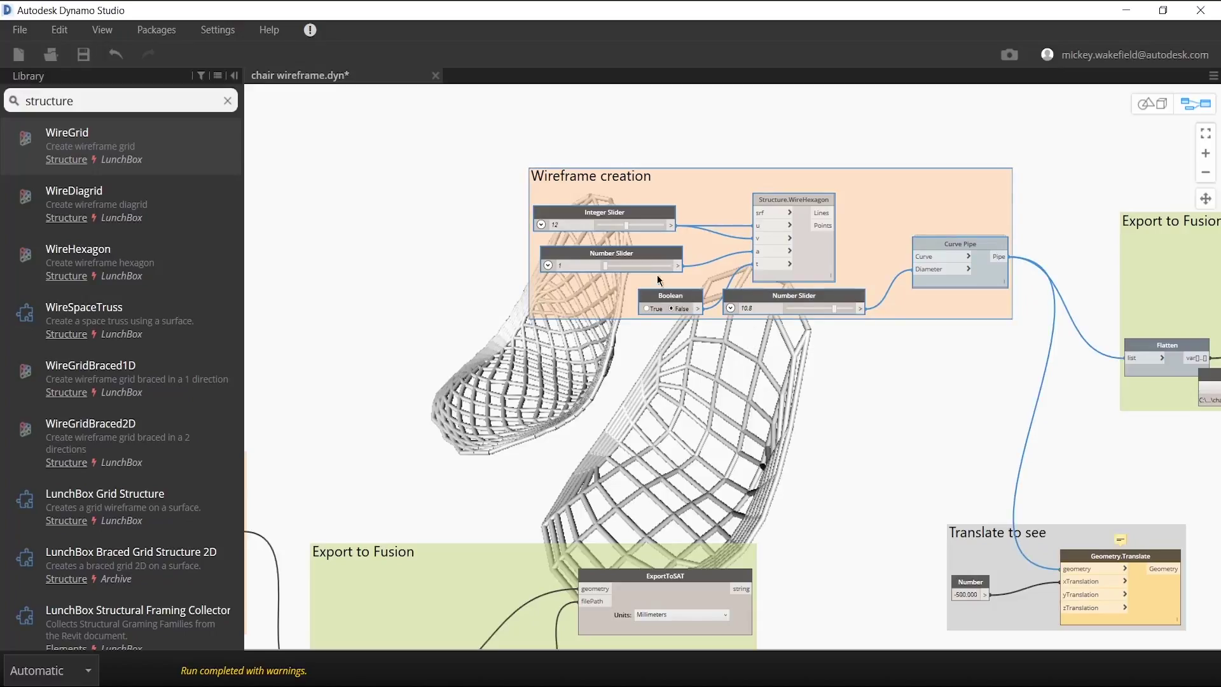
right_click(651, 253)
click(580, 318)
right_click(885, 182)
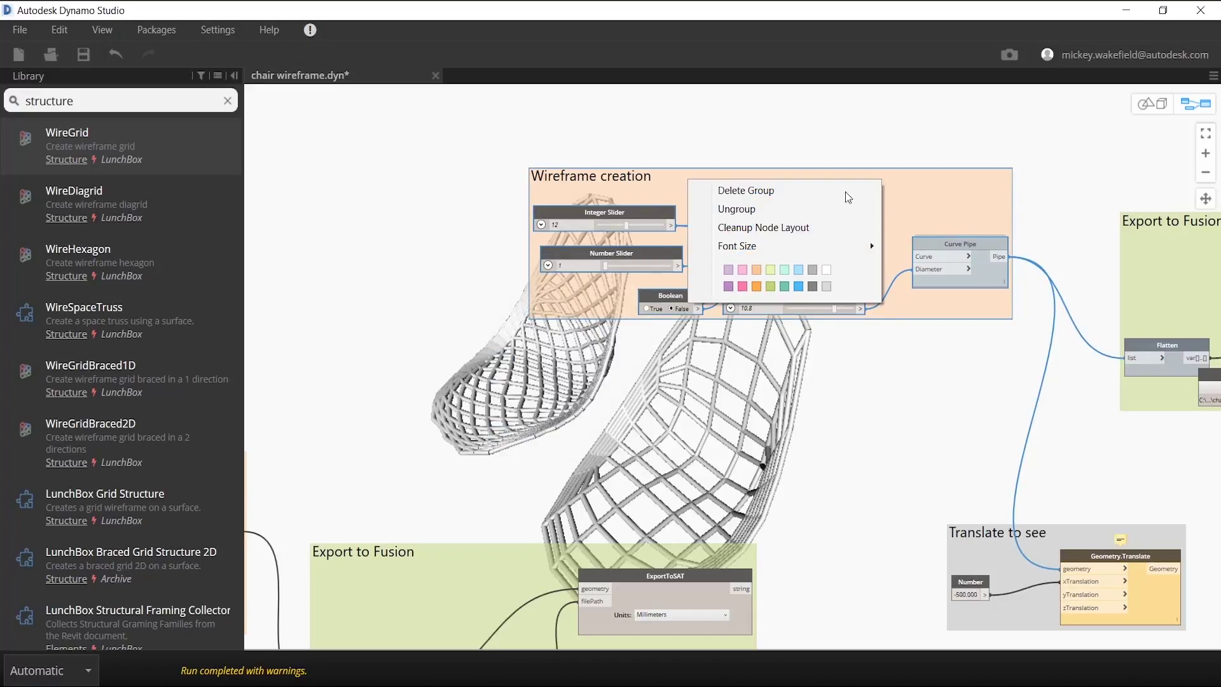
click(784, 228)
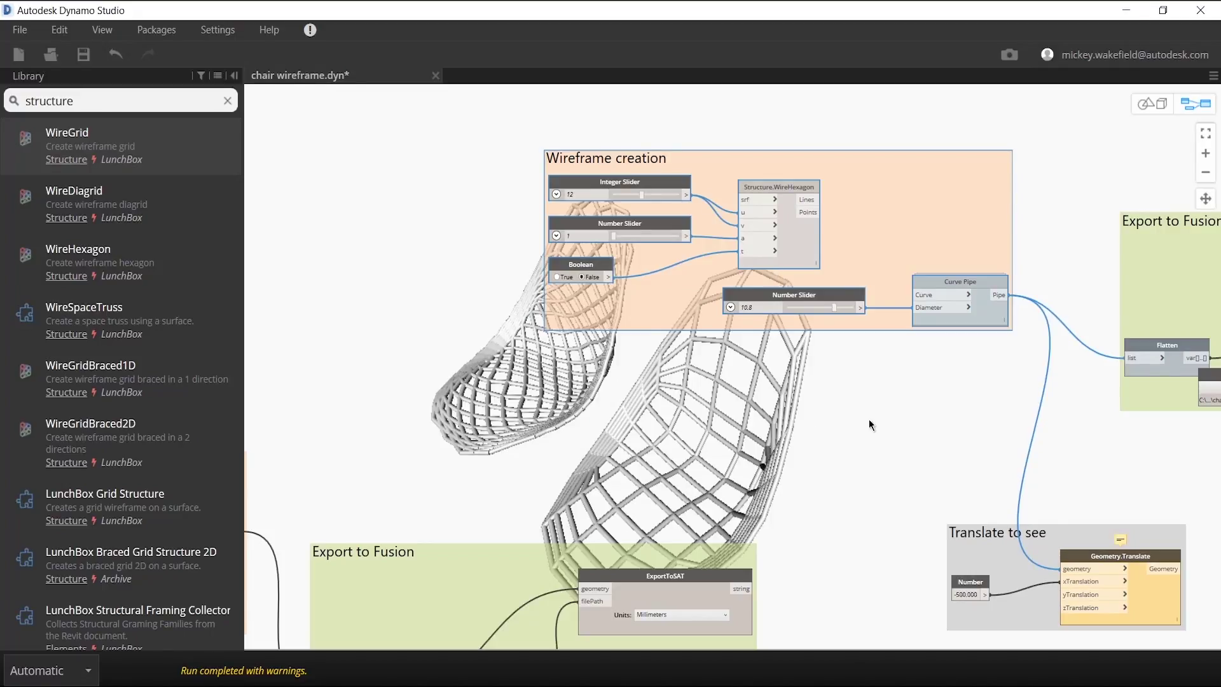
Step: Wire WireHexagon's Lines into Curve Pipe and change the translation Number from -500 to 1000
click(808, 199)
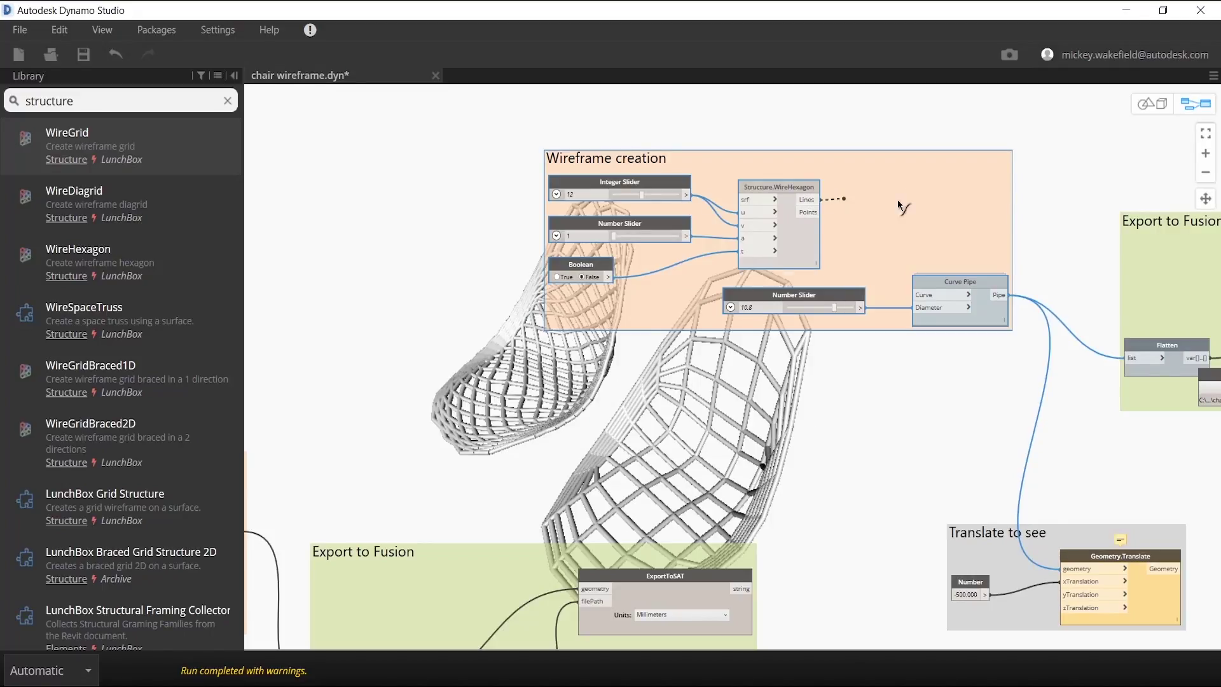
click(918, 295)
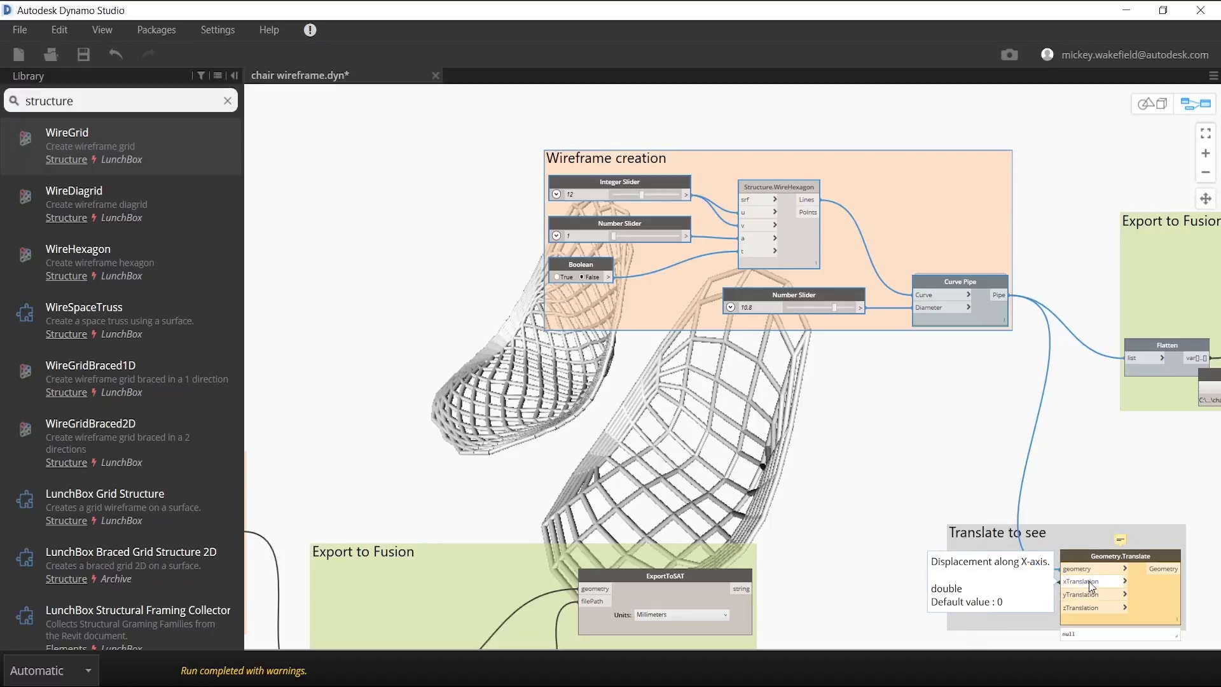
mouse_move(1120, 538)
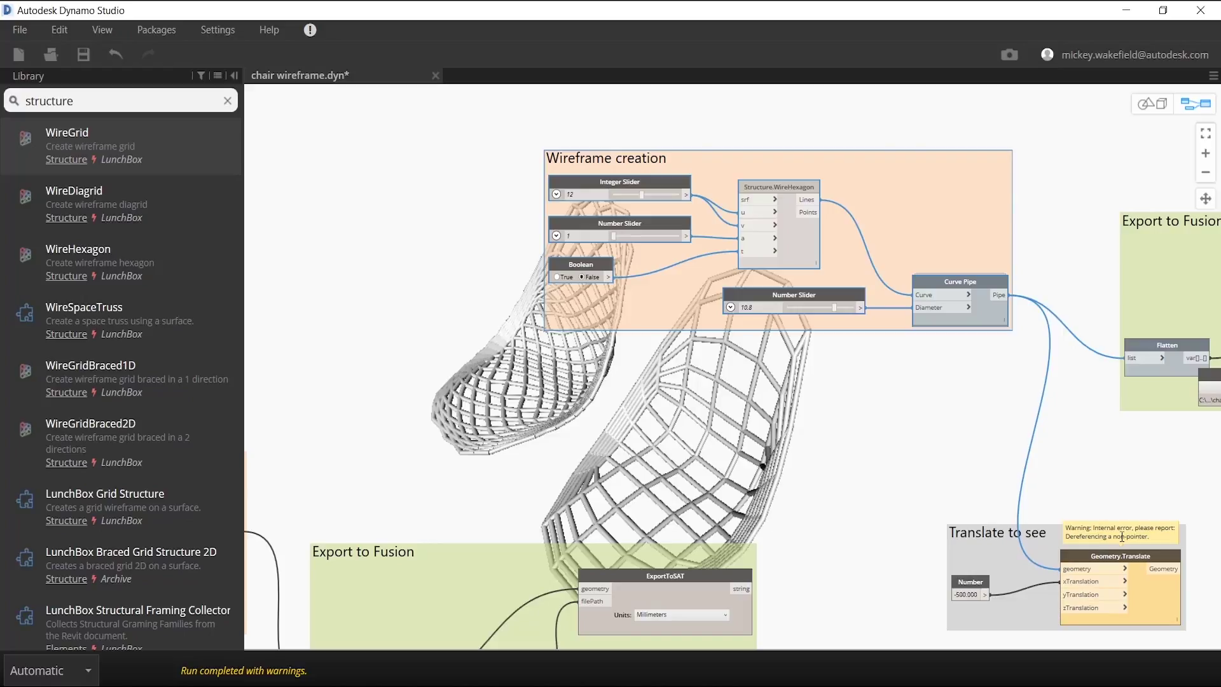
double_click(972, 594)
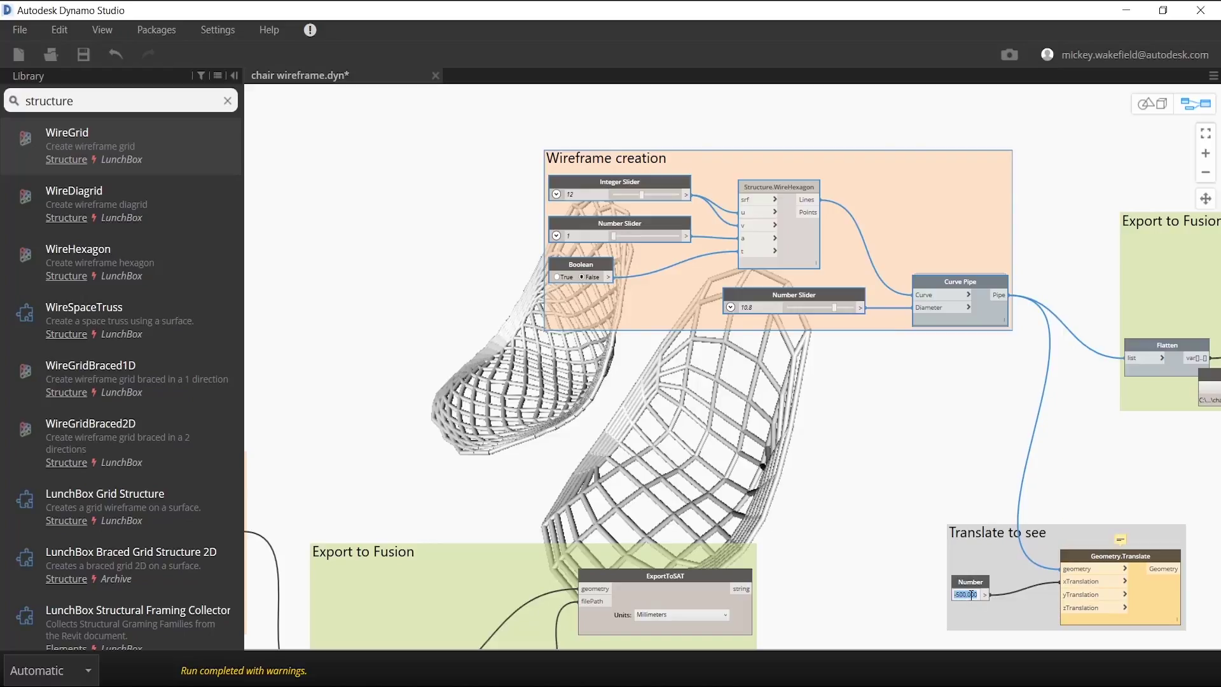
text(1000)
key(Return)
mouse_move(1121, 539)
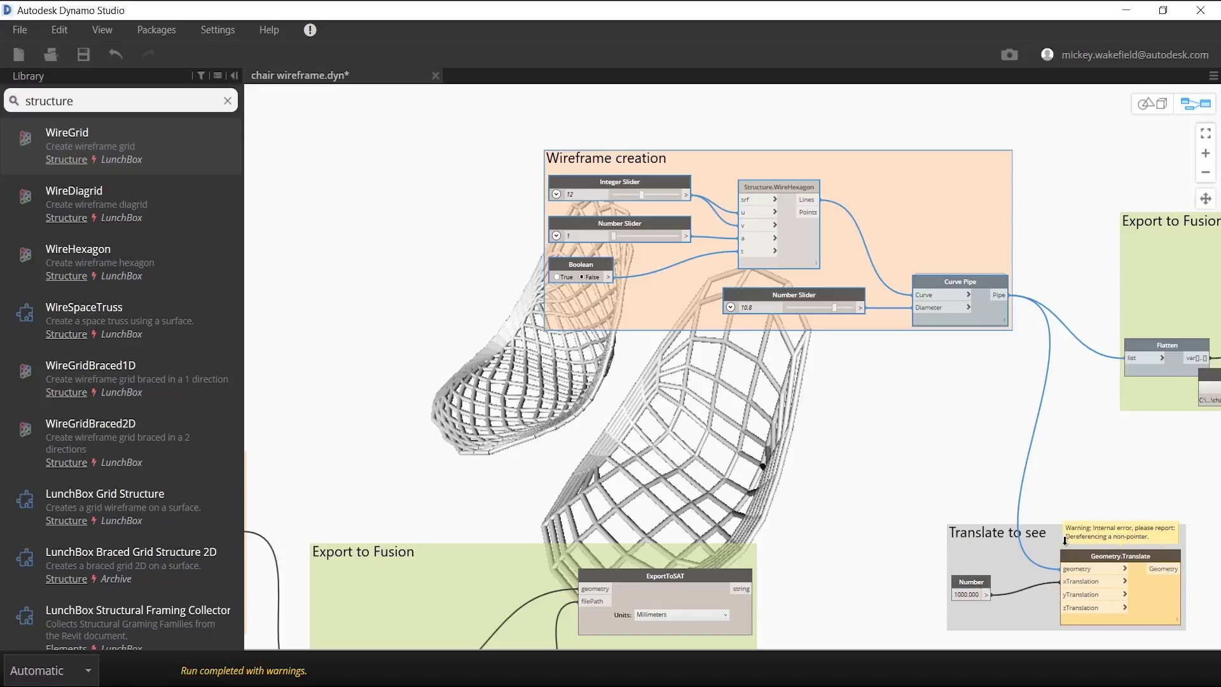
drag(1032, 540, 1055, 456)
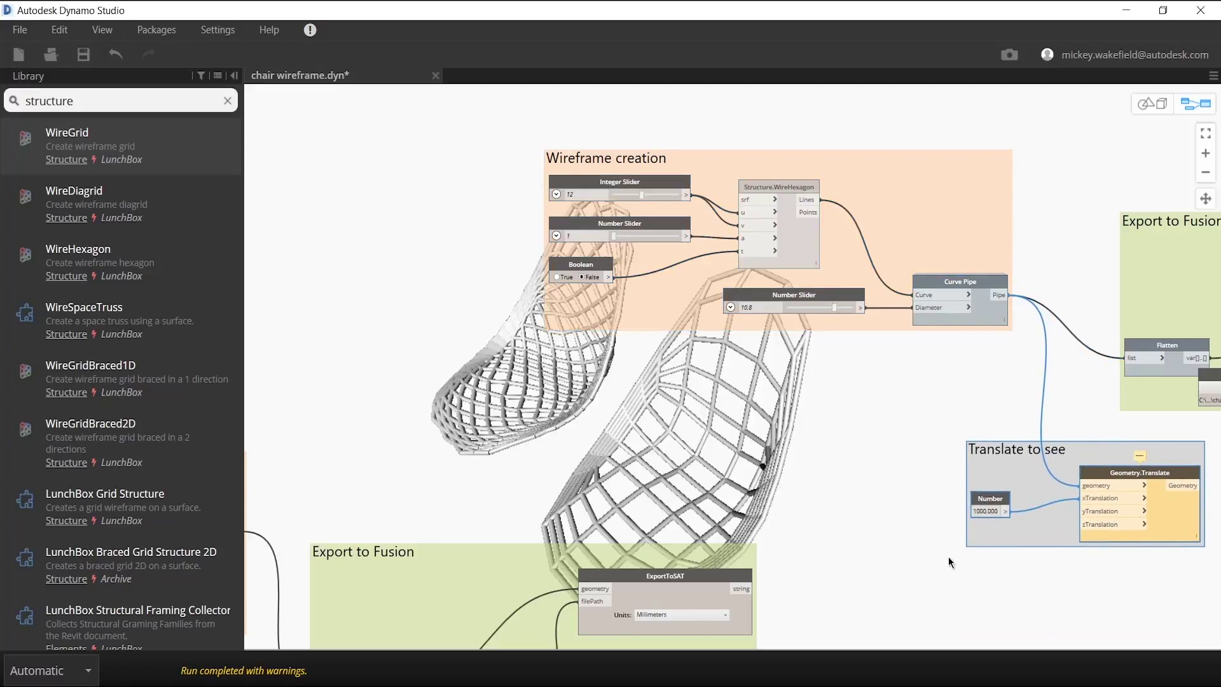
mouse_move(1003, 338)
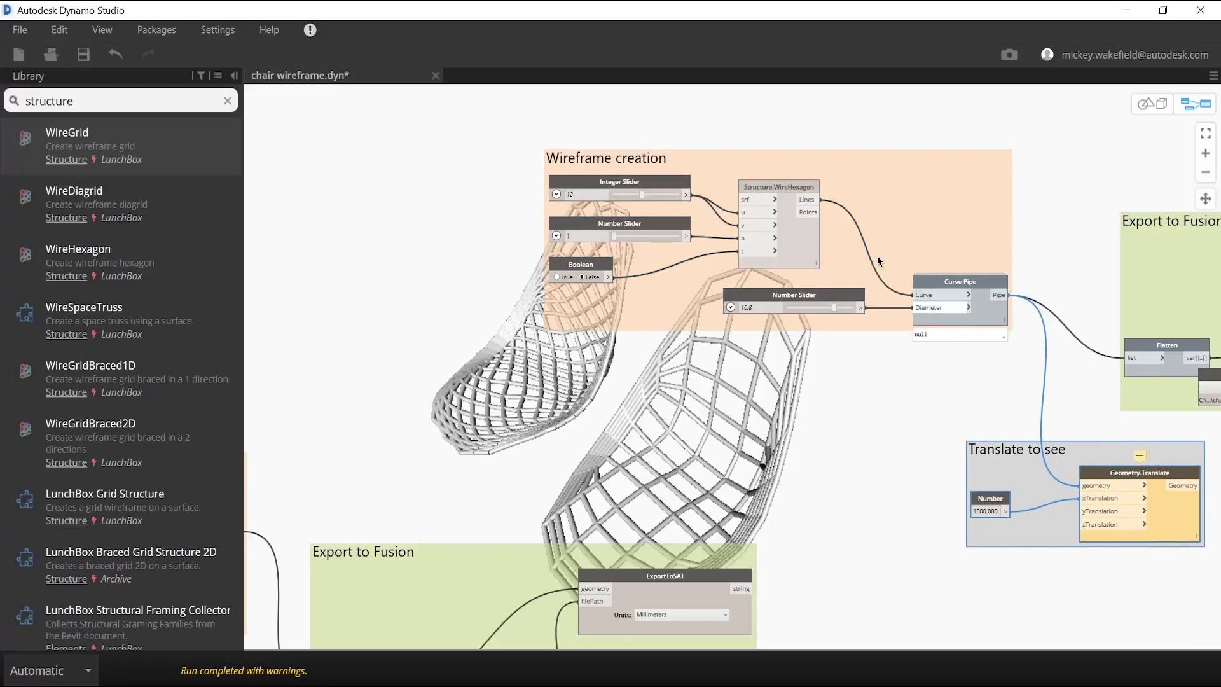
scroll(682, 369, down, 5)
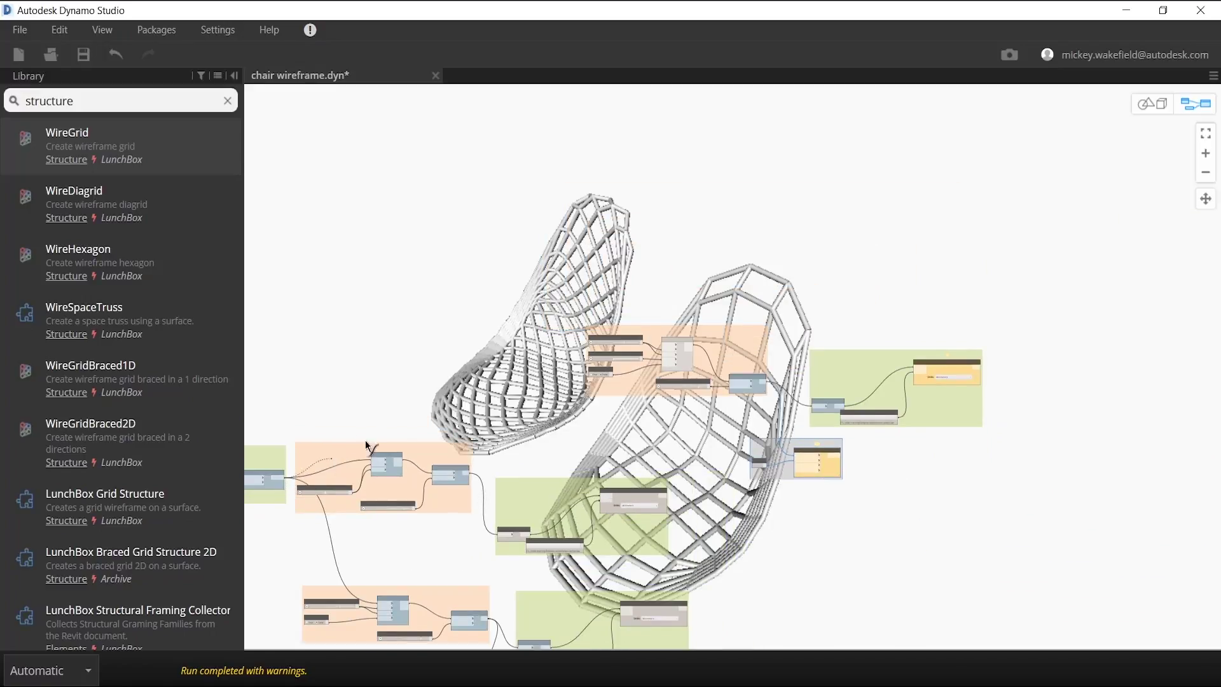
Step: Complete the hexagon chair's wiring, turn off the overlapping node's preview, and bring the 3-D view forward
click(669, 351)
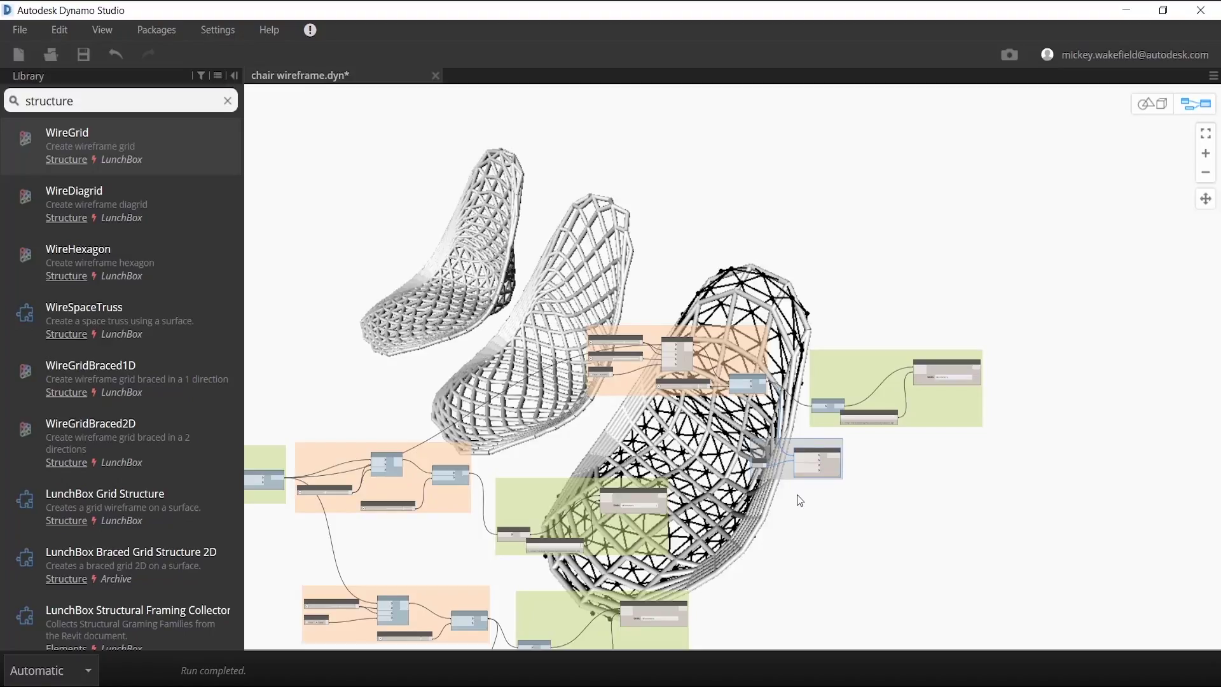
right_click(685, 361)
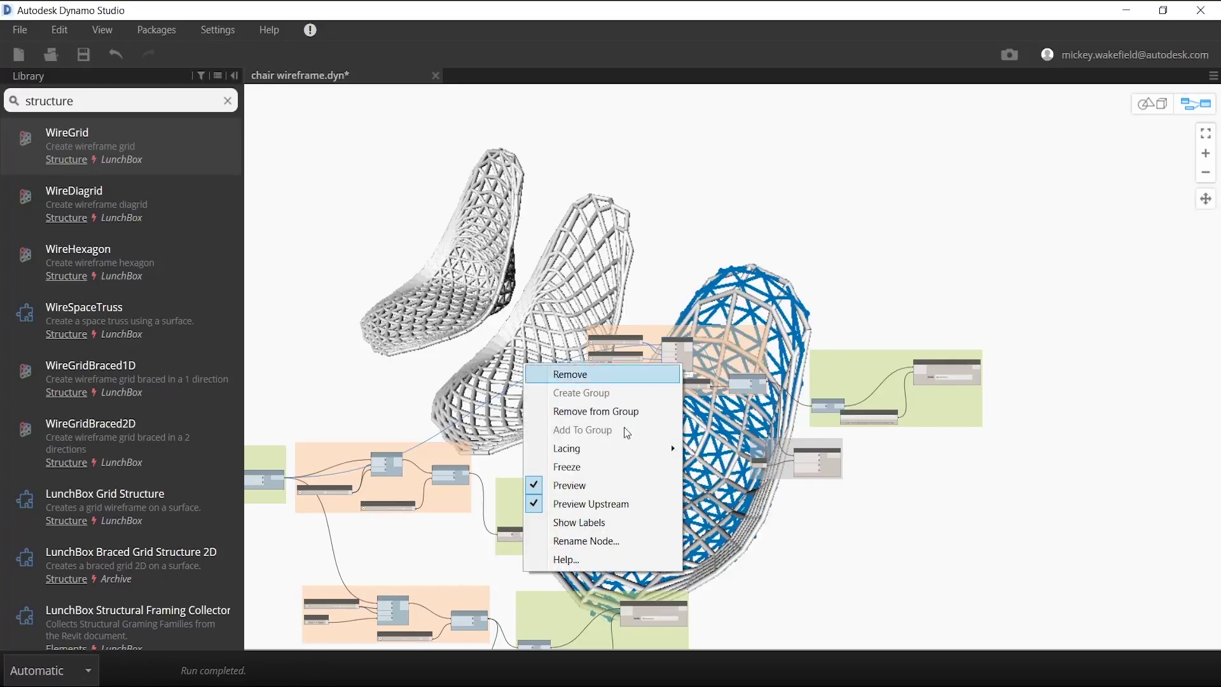
click(661, 482)
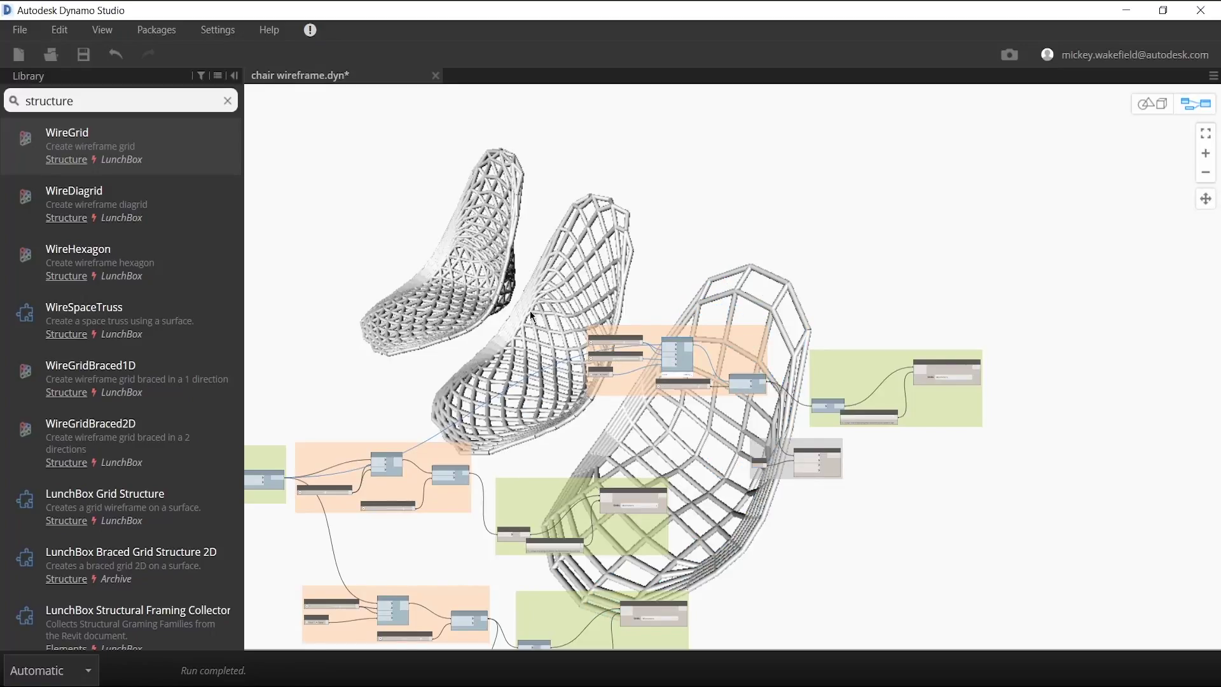
scroll(910, 438, up, 2)
scroll(911, 437, down, 3)
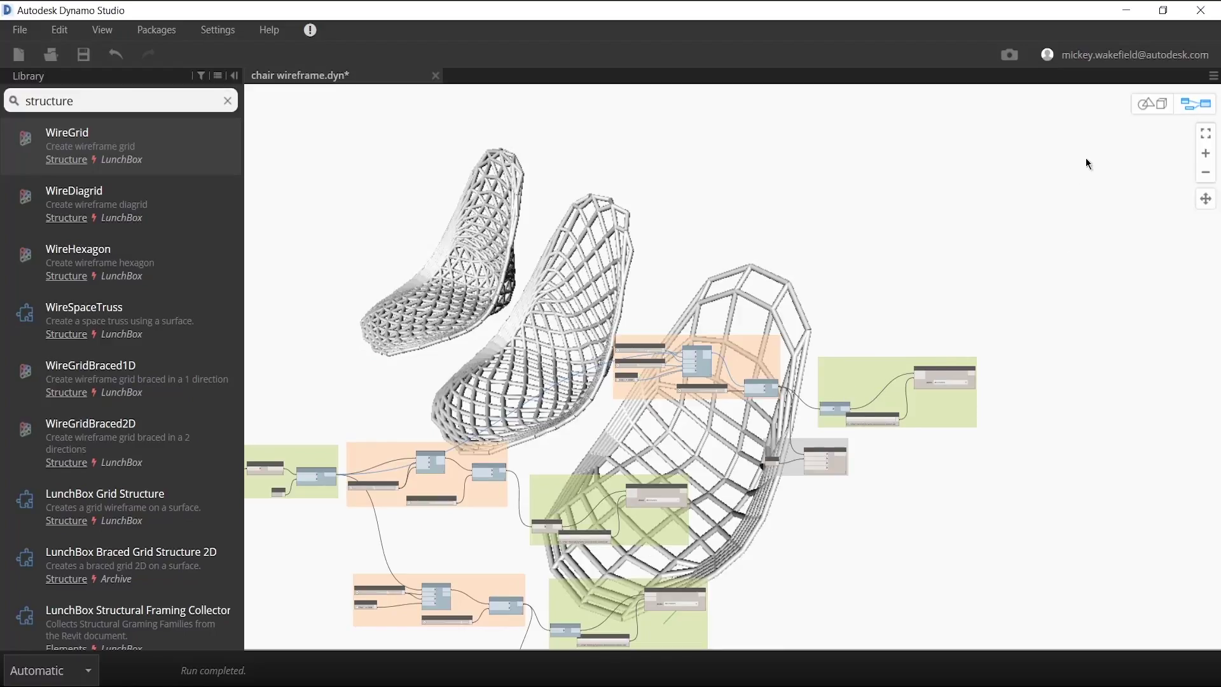
click(1146, 105)
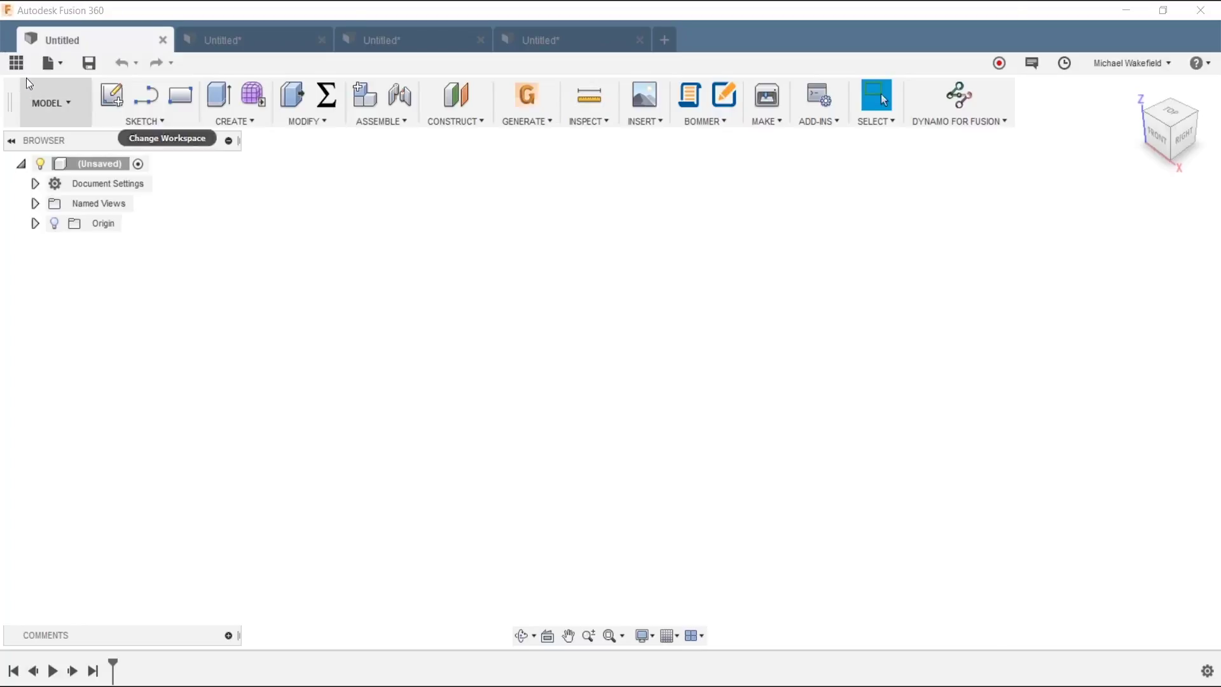
Step: Begin a New Design From File in Fusion 360, then cancel the file browser without opening anything
click(57, 62)
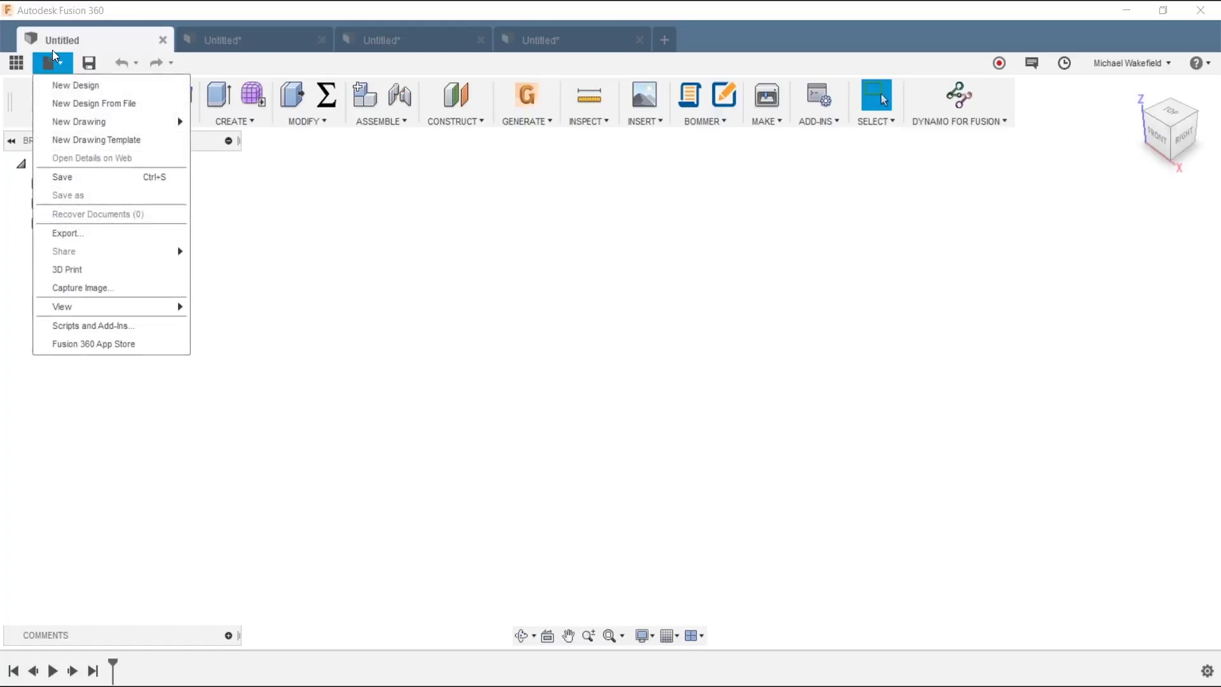
click(120, 107)
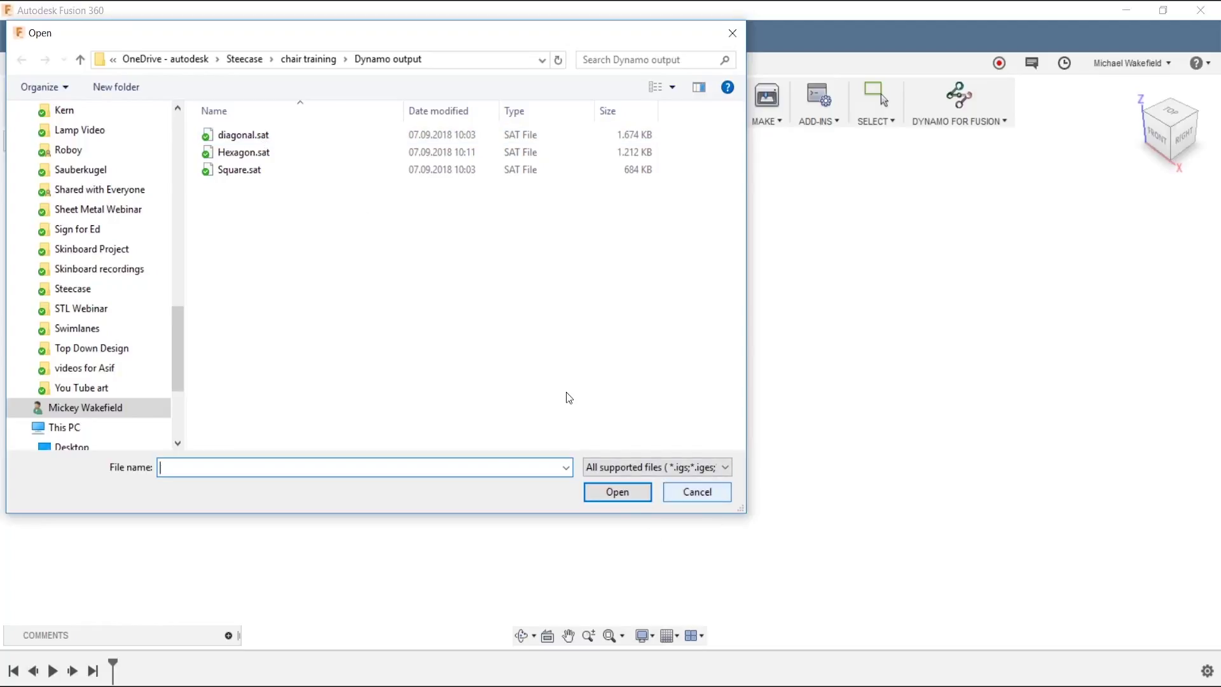
key(Escape)
Step: Check the Square, diagonal and Hexagon chair tabs, then expand and scroll the Hexagon design's Bodies list
click(166, 41)
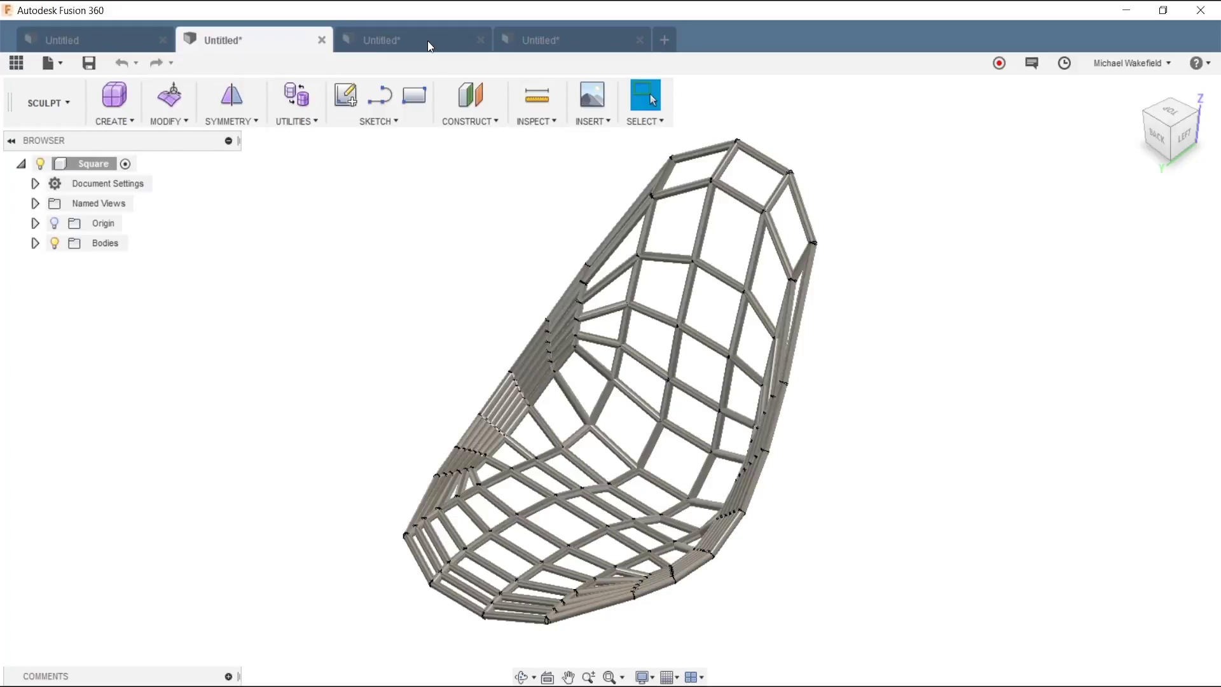
click(428, 40)
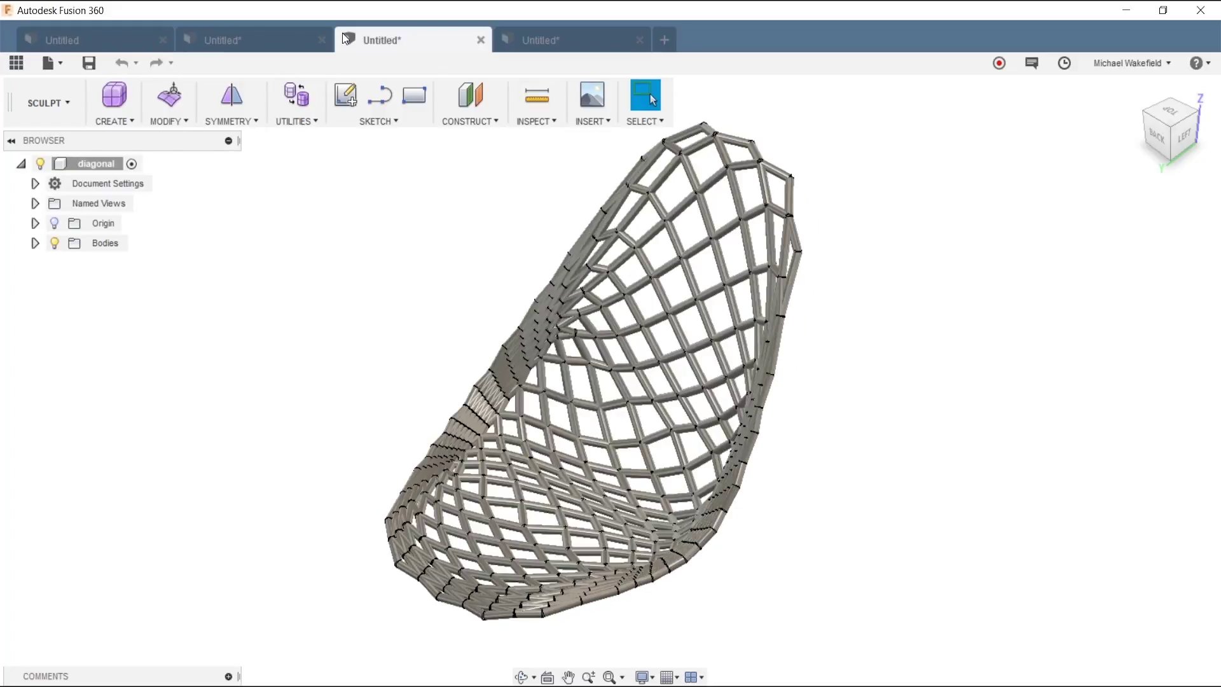
click(596, 38)
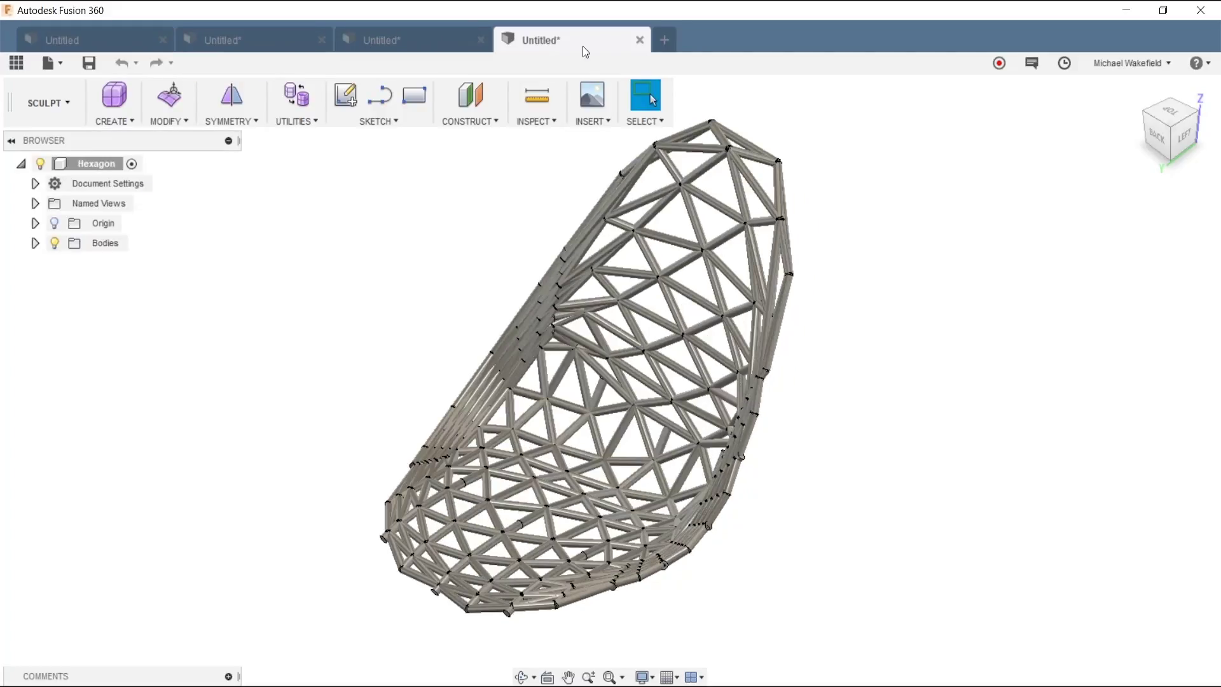
click(35, 243)
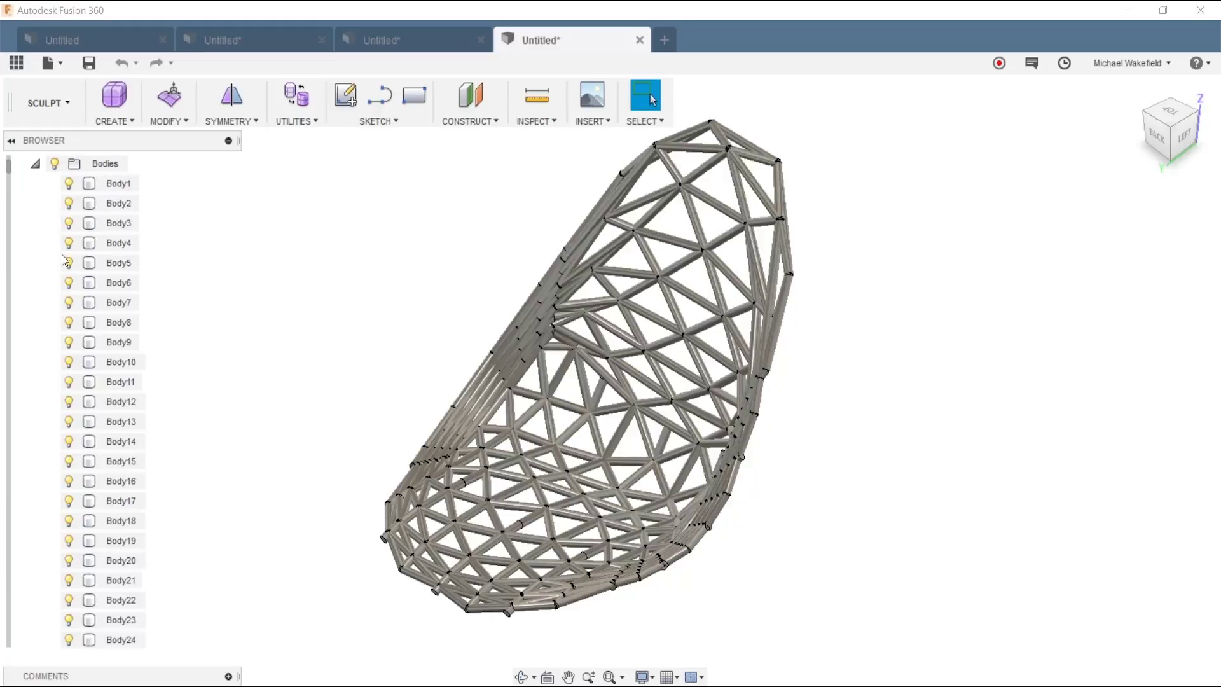
scroll(159, 340, down, 3)
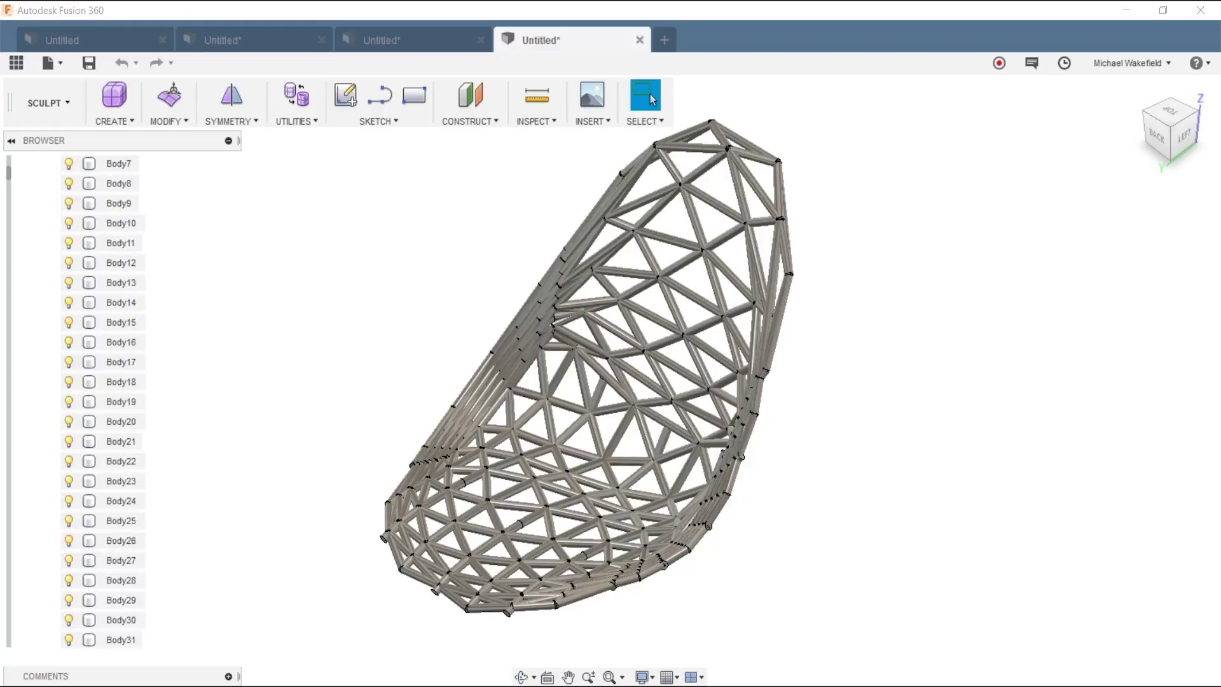